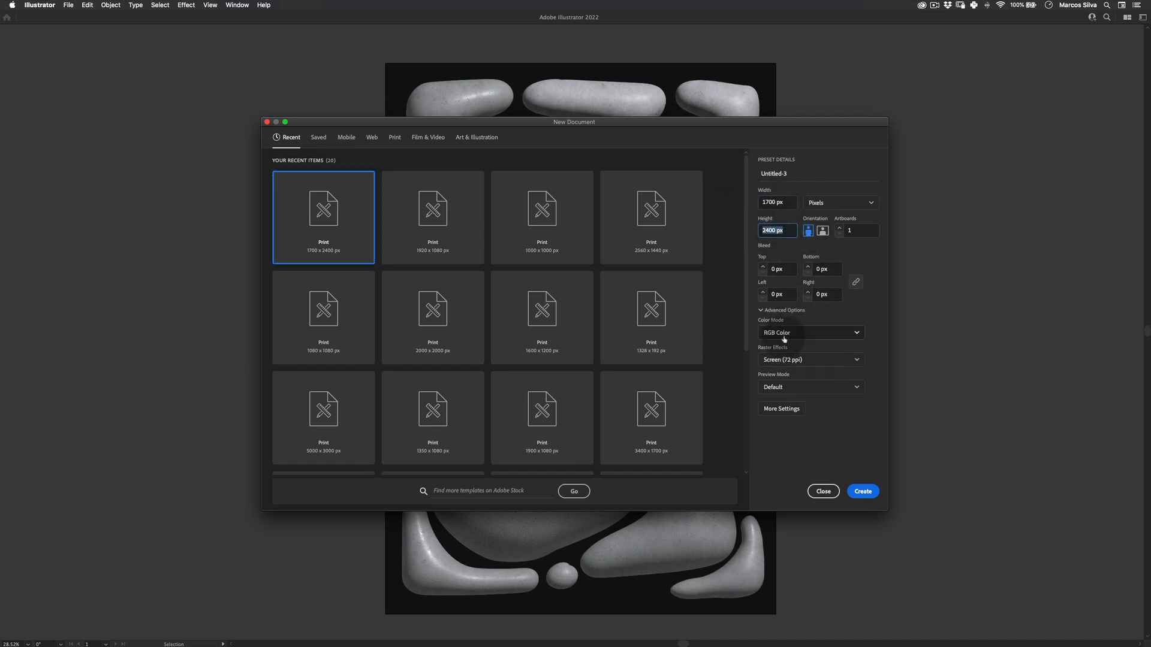
Create a new 1700 × 2400 px RGB document and switch to a full-screen workspace.
{"action": "left_click", "coordinate": [863, 492]}
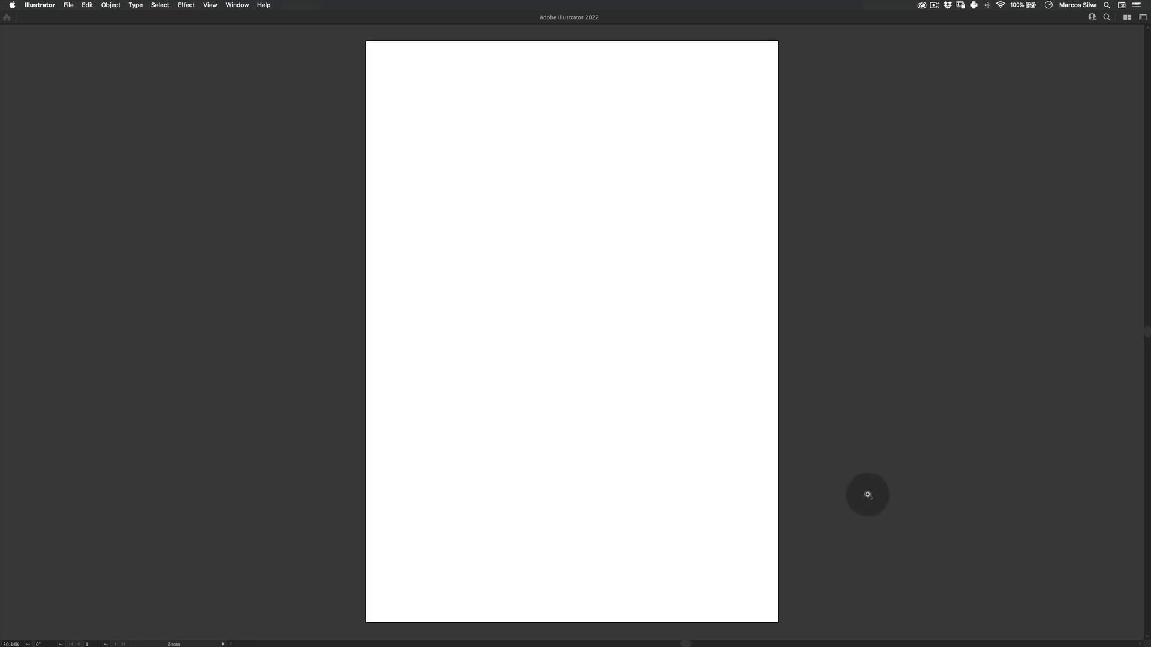
{"action": "key", "text": "Tab"}
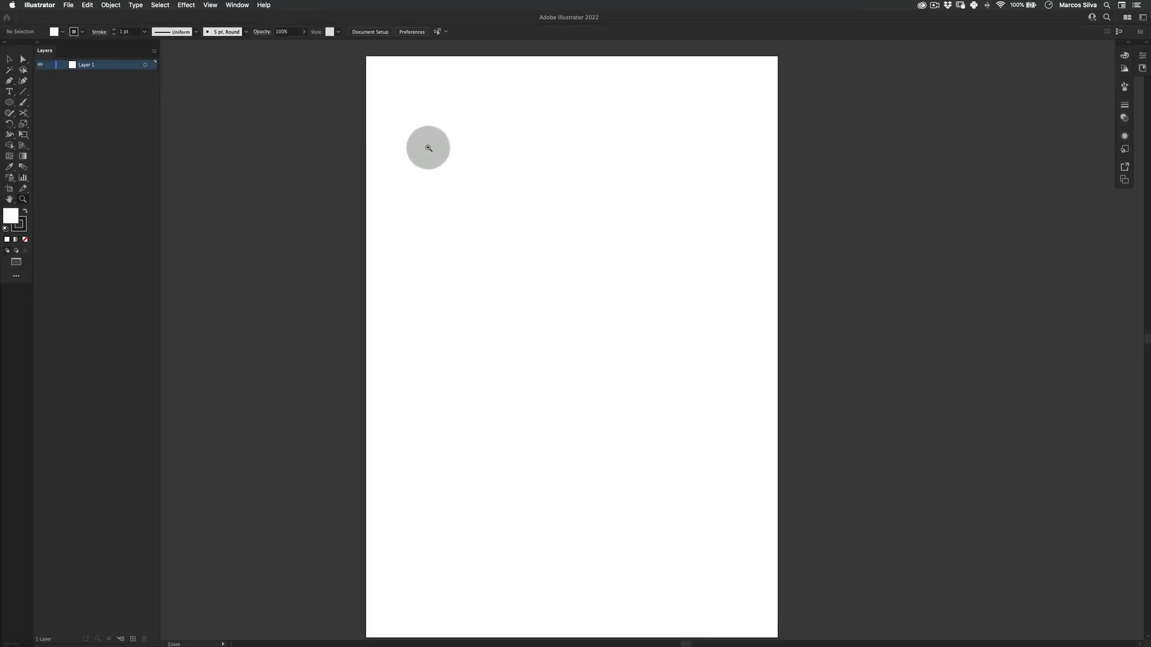
{"action": "key", "text": "f"}
{"action": "key", "text": "f"}
{"action": "left_click_drag", "start_coordinate": [706, 226], "coordinate": [618, 244]}
{"action": "key", "text": "z"}
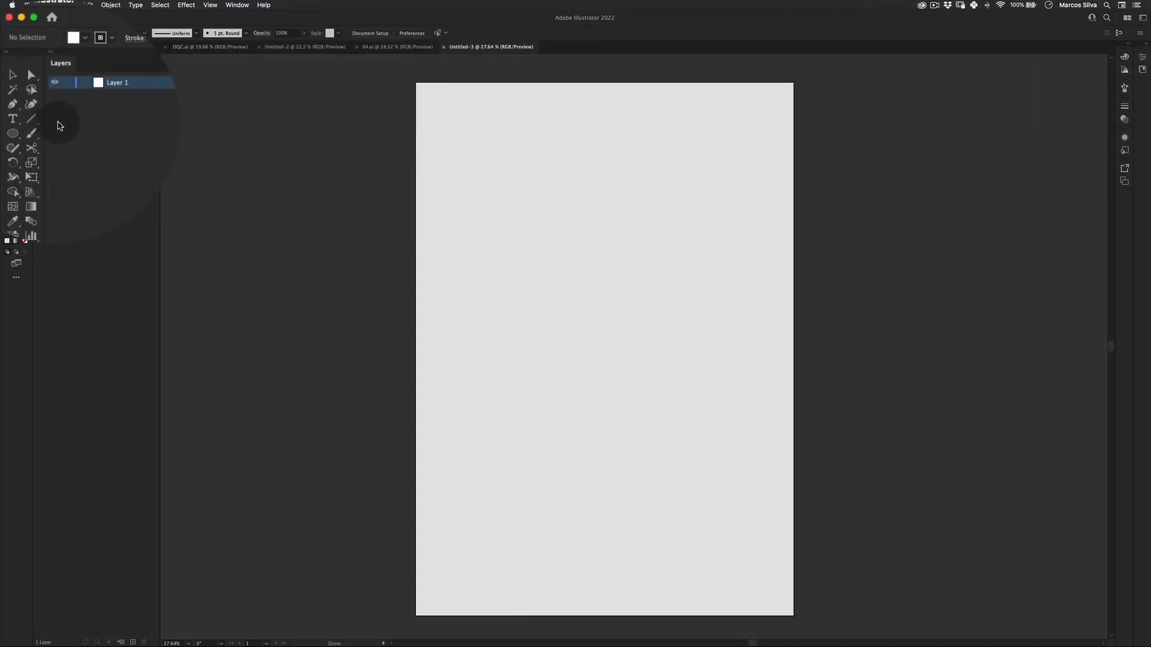
Draw a closed blob outline with the Blob Brush in the artboard's upper-left corner and delete its inner path to make it solid.
{"action": "left_click", "coordinate": [34, 125]}
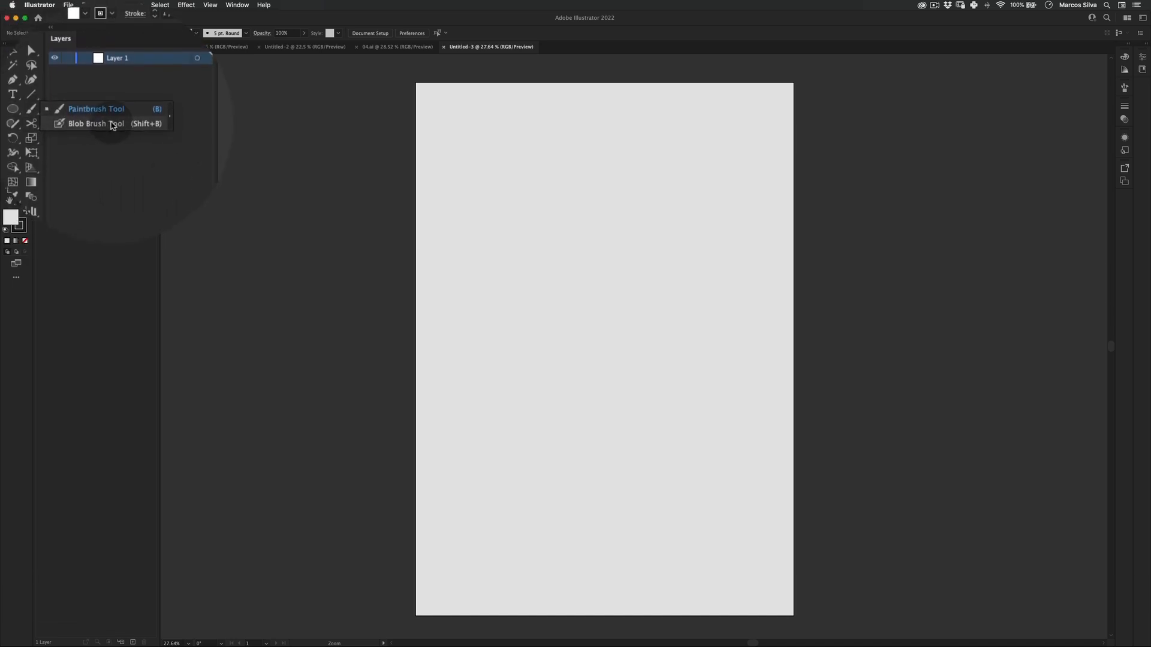
{"action": "left_click", "coordinate": [90, 123]}
{"action": "key", "text": "shift"}
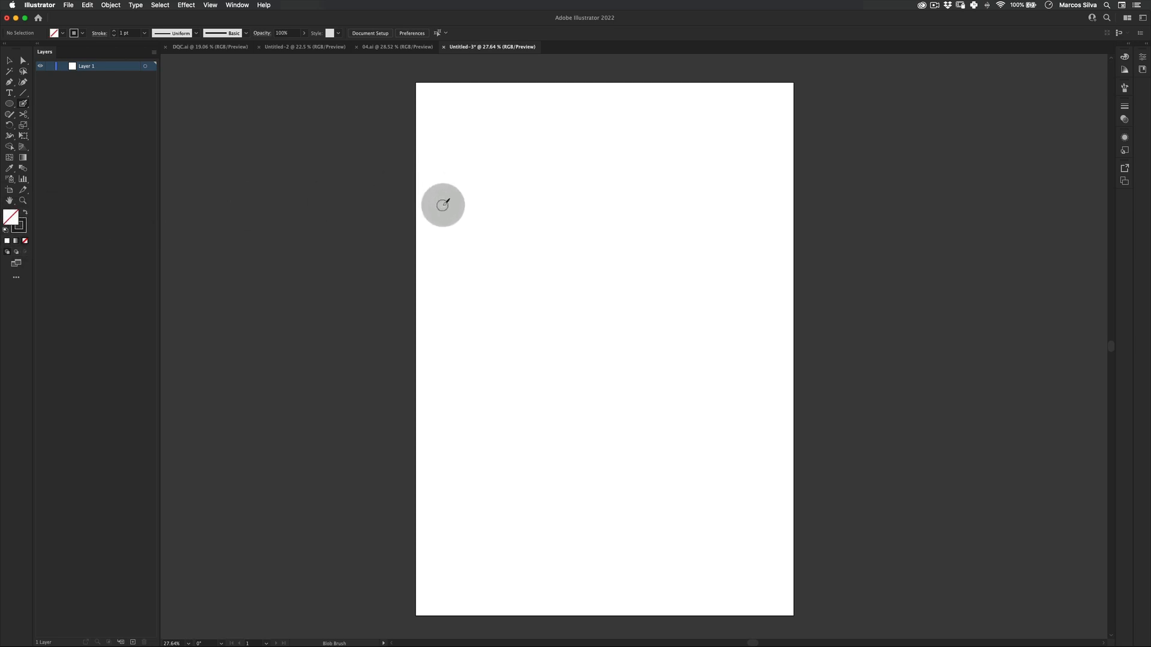
{"action": "mouse_move", "coordinate": [442, 205]}
{"action": "left_mouse_down"}
{"action": "mouse_move", "coordinate": [450, 136]}
{"action": "mouse_move", "coordinate": [504, 97]}
{"action": "mouse_move", "coordinate": [549, 118]}
{"action": "mouse_move", "coordinate": [485, 196]}
{"action": "mouse_move", "coordinate": [461, 215]}
{"action": "mouse_move", "coordinate": [448, 211]}
{"action": "left_mouse_up"}
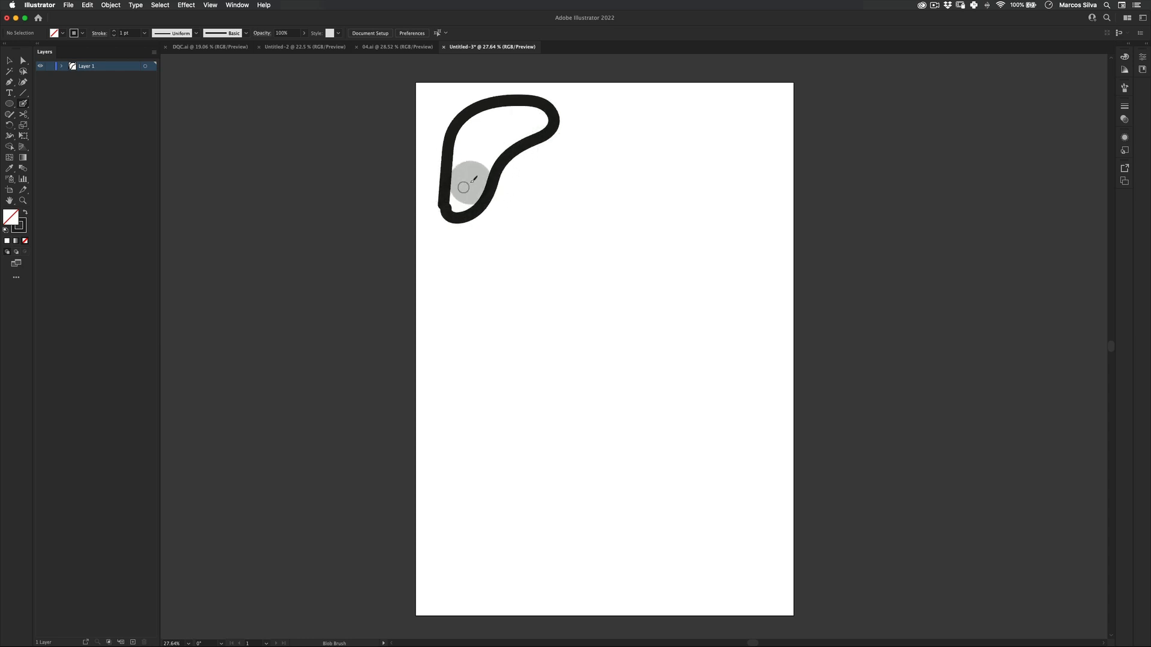
{"action": "key", "text": "a"}
{"action": "left_click", "coordinate": [463, 177]}
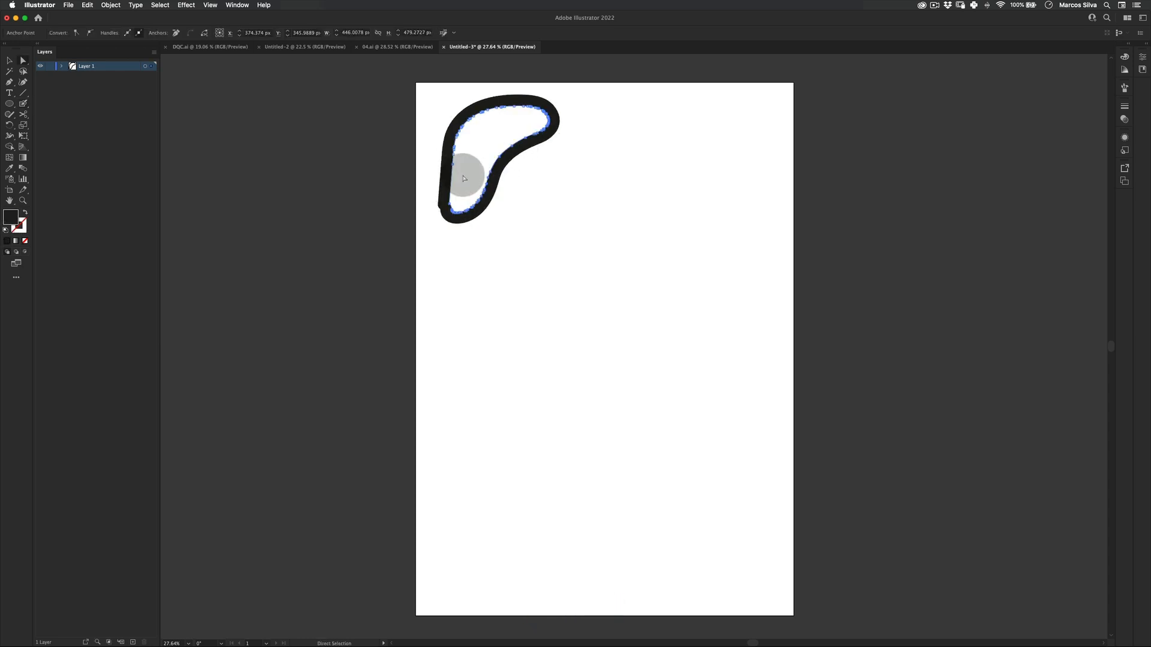
{"action": "key", "text": "BackSpace"}
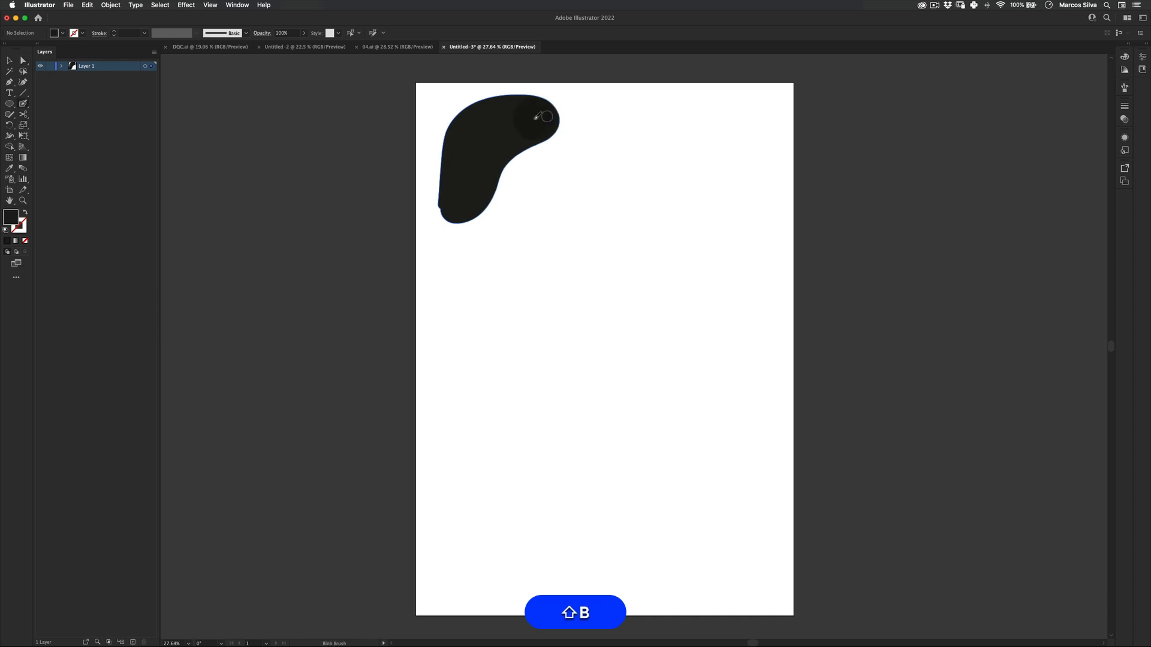
Draw a second closed blob near the top edge beside the first and delete its inner path to fill it.
{"action": "mouse_move", "coordinate": [634, 99]}
{"action": "left_mouse_down"}
{"action": "mouse_move", "coordinate": [576, 123]}
{"action": "mouse_move", "coordinate": [600, 156]}
{"action": "mouse_move", "coordinate": [644, 172]}
{"action": "mouse_move", "coordinate": [670, 166]}
{"action": "mouse_move", "coordinate": [681, 130]}
{"action": "mouse_move", "coordinate": [625, 109]}
{"action": "left_mouse_up"}
{"action": "key", "text": "a"}
{"action": "left_click", "coordinate": [629, 108]}
{"action": "key", "text": "BackSpace"}
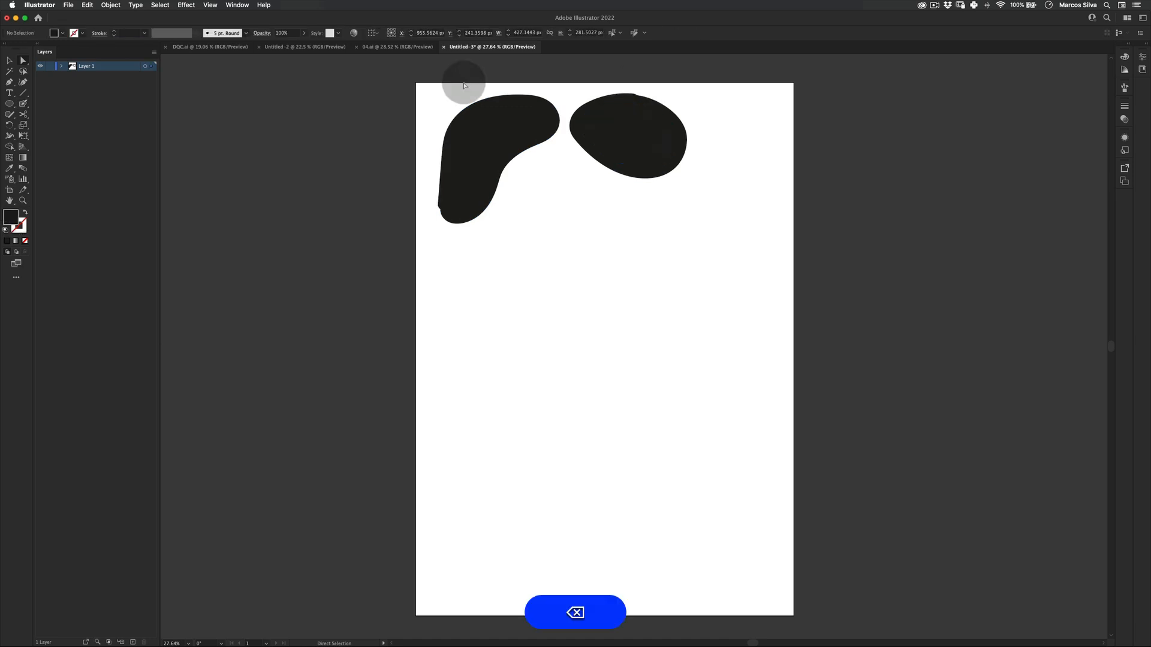
Draw a third blob below and between the first two, removing its inner path so it becomes solid.
{"action": "key", "text": "shift+b"}
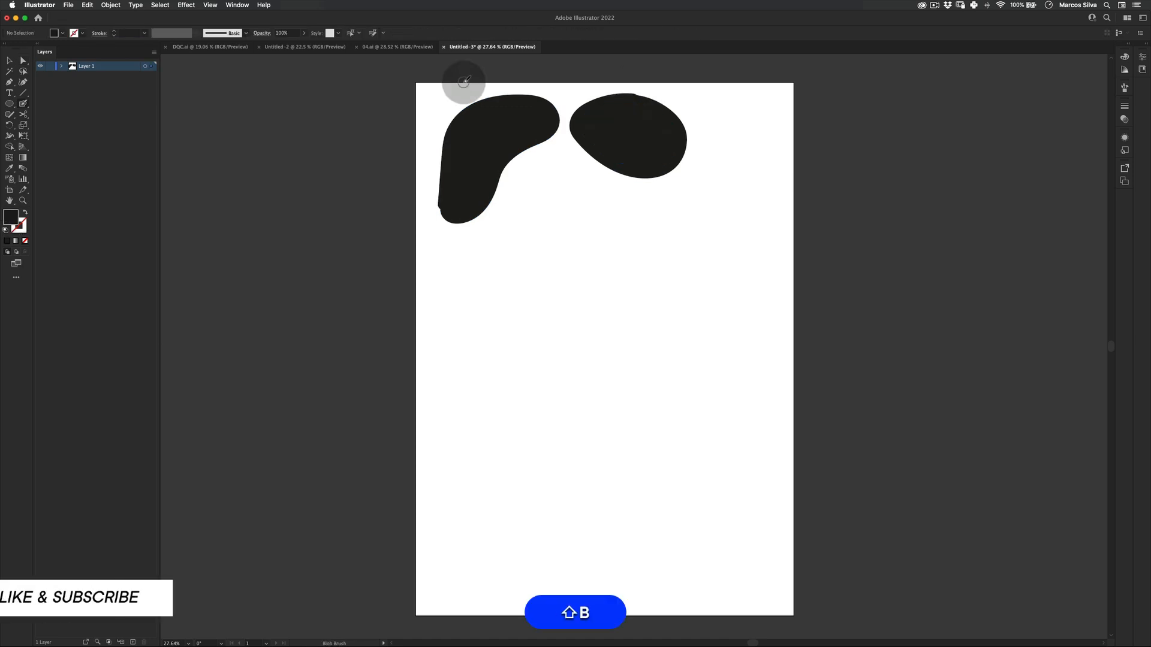
{"action": "mouse_move", "coordinate": [571, 157]}
{"action": "left_mouse_down"}
{"action": "mouse_move", "coordinate": [530, 161]}
{"action": "mouse_move", "coordinate": [489, 258]}
{"action": "mouse_move", "coordinate": [505, 271]}
{"action": "mouse_move", "coordinate": [537, 267]}
{"action": "mouse_move", "coordinate": [624, 220]}
{"action": "mouse_move", "coordinate": [619, 200]}
{"action": "mouse_move", "coordinate": [567, 157]}
{"action": "left_mouse_up"}
{"action": "key", "text": "a"}
{"action": "left_click", "coordinate": [576, 163]}
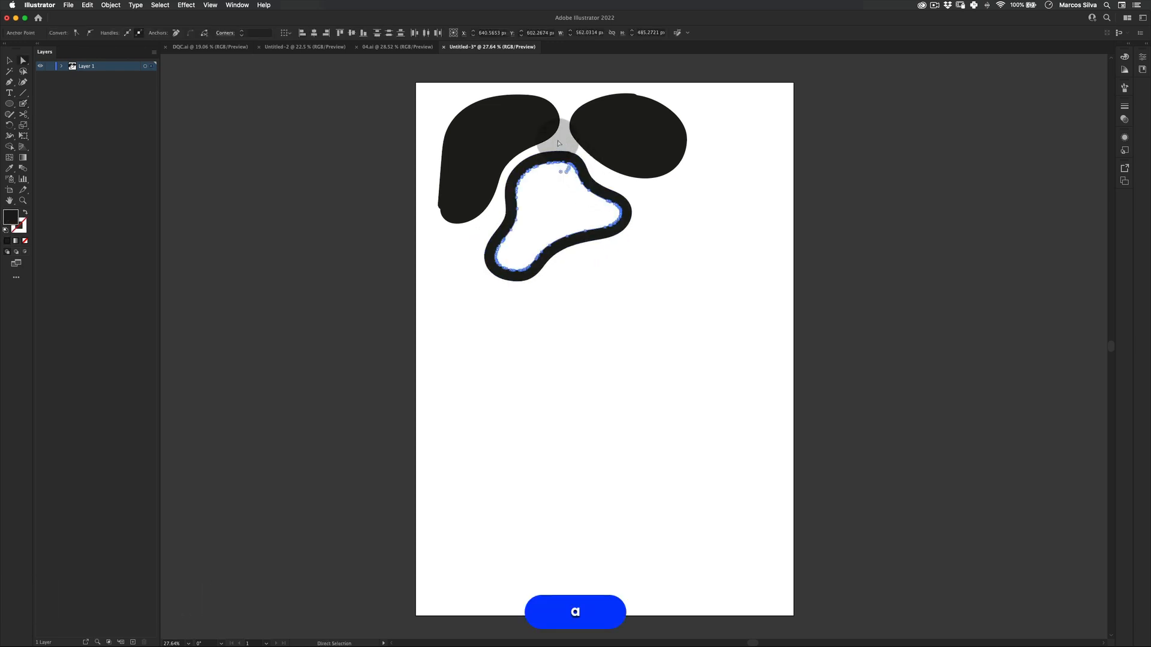
{"action": "key", "text": "="}
{"action": "key", "text": "BackSpace"}
{"action": "key", "text": "v"}
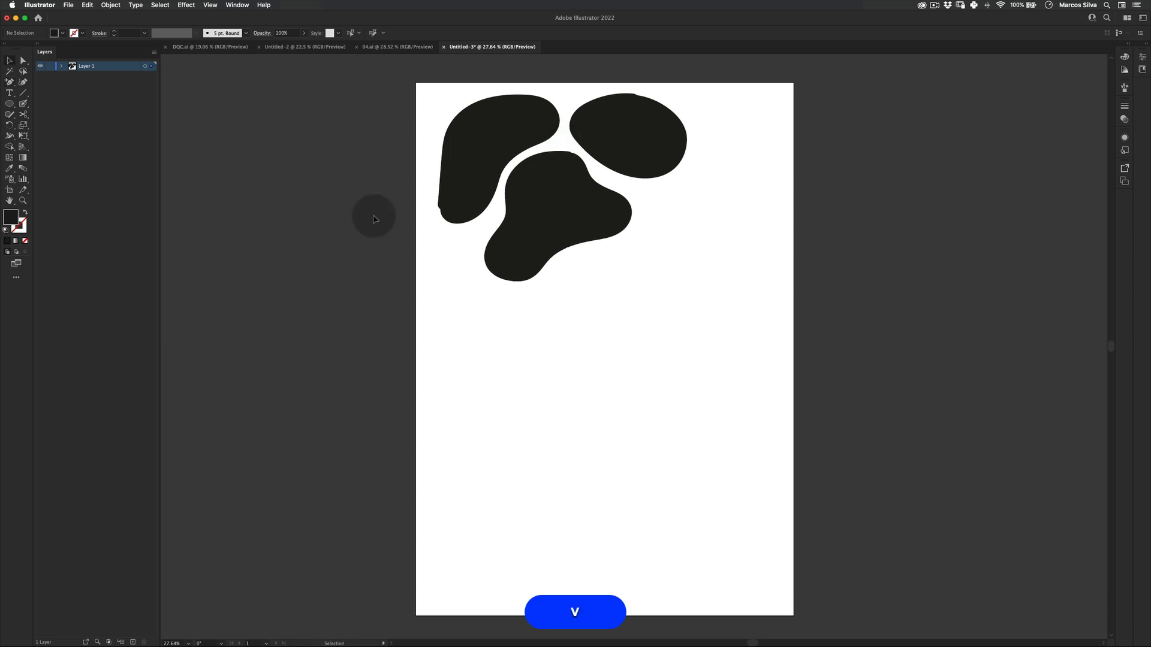
{"action": "mouse_move", "coordinate": [485, 184]}
{"action": "left_mouse_down"}
{"action": "mouse_move", "coordinate": [468, 232]}
{"action": "mouse_move", "coordinate": [445, 246]}
{"action": "left_mouse_up"}
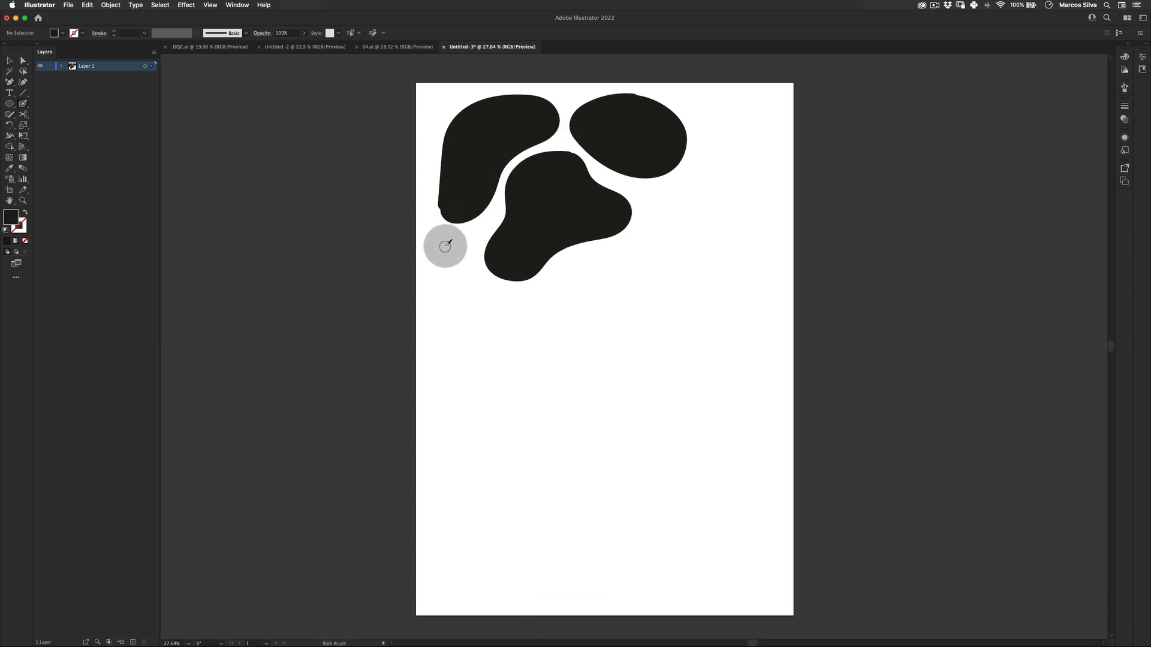
{"action": "key", "text": "v"}
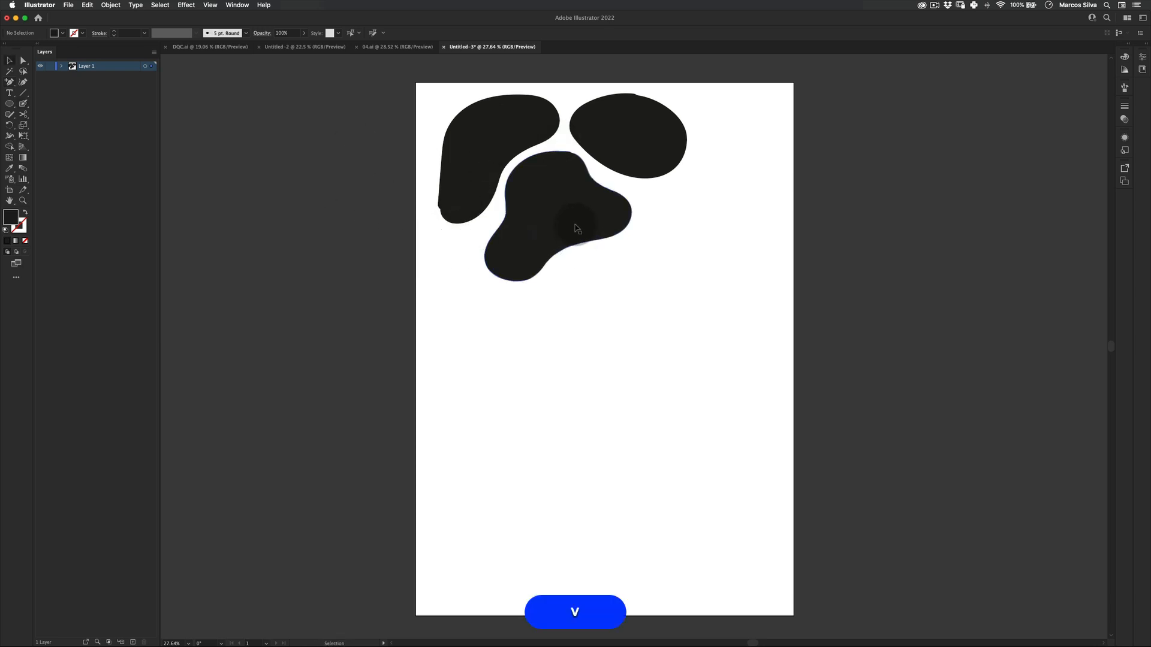
{"action": "key", "text": "shift"}
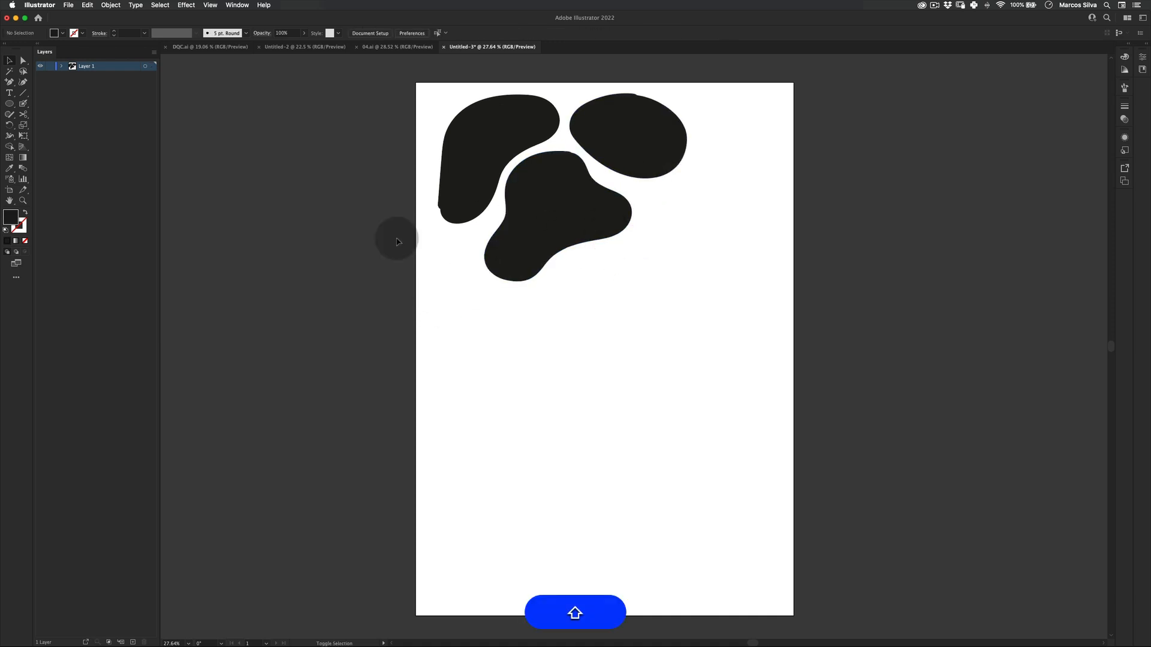
Draw a large closed blob on the left side below the others and delete its inner hole.
{"action": "mouse_move", "coordinate": [451, 377]}
{"action": "left_mouse_down"}
{"action": "mouse_move", "coordinate": [448, 307]}
{"action": "mouse_move", "coordinate": [584, 314]}
{"action": "mouse_move", "coordinate": [594, 368]}
{"action": "mouse_move", "coordinate": [517, 406]}
{"action": "mouse_move", "coordinate": [449, 380]}
{"action": "left_mouse_up"}
{"action": "key", "text": "a"}
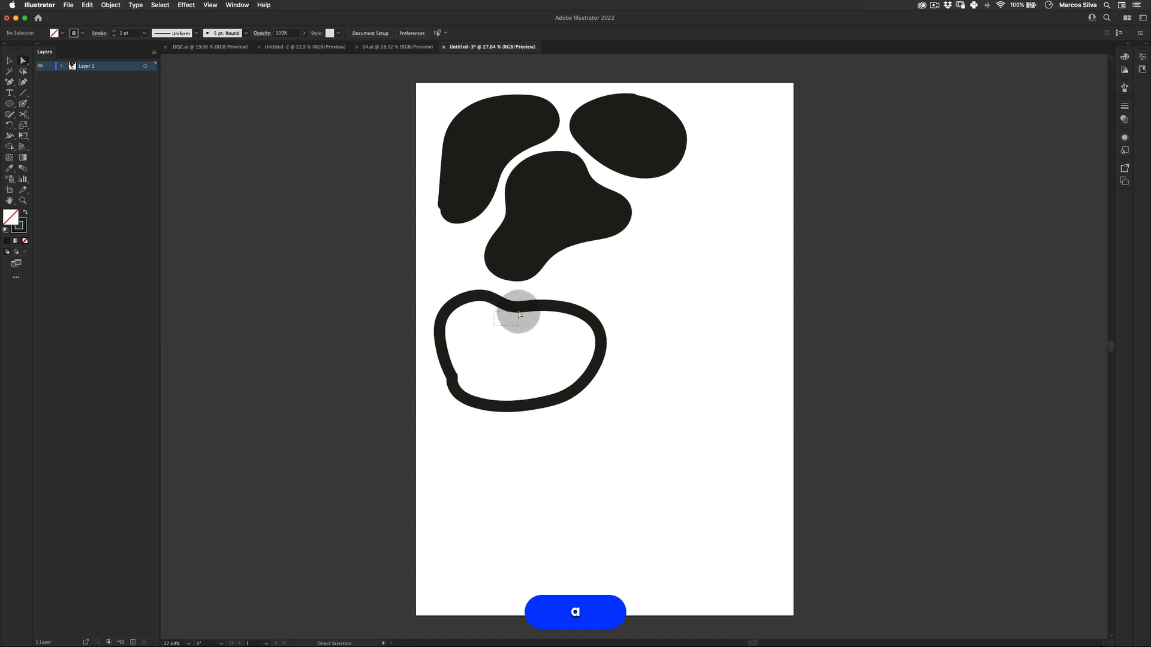
{"action": "left_click_drag", "start_coordinate": [515, 310], "coordinate": [483, 288]}
{"action": "key", "text": "BackSpace"}
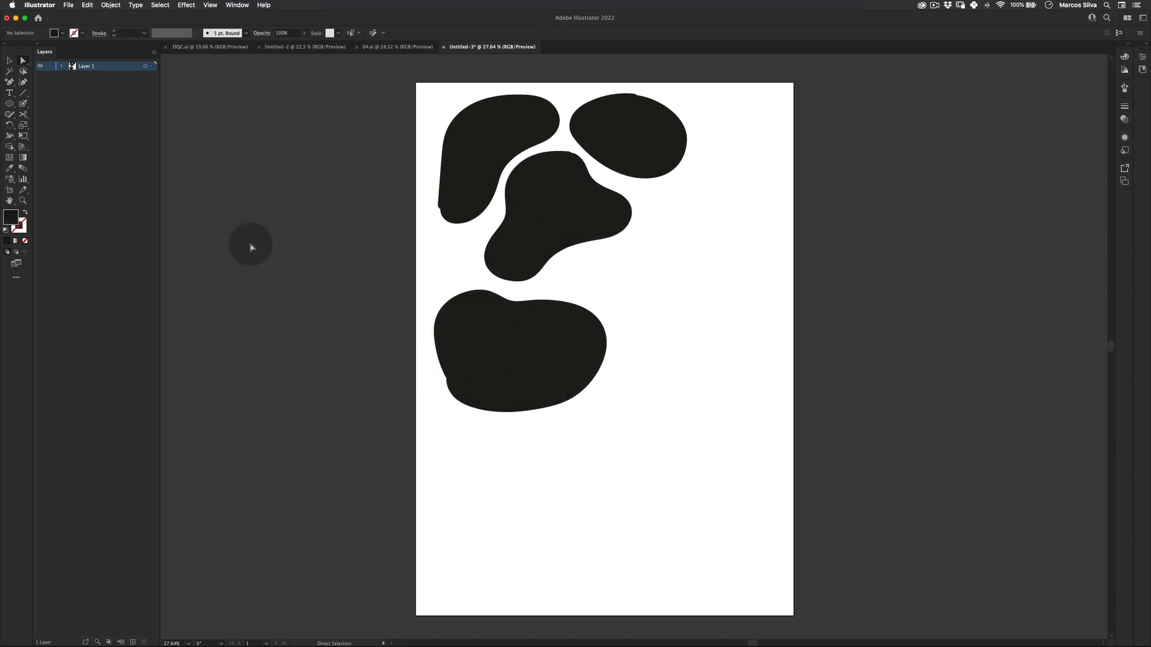
Paint a small round blob at the left edge and a curved solid blob right of the middle shape.
{"action": "left_click", "coordinate": [24, 106]}
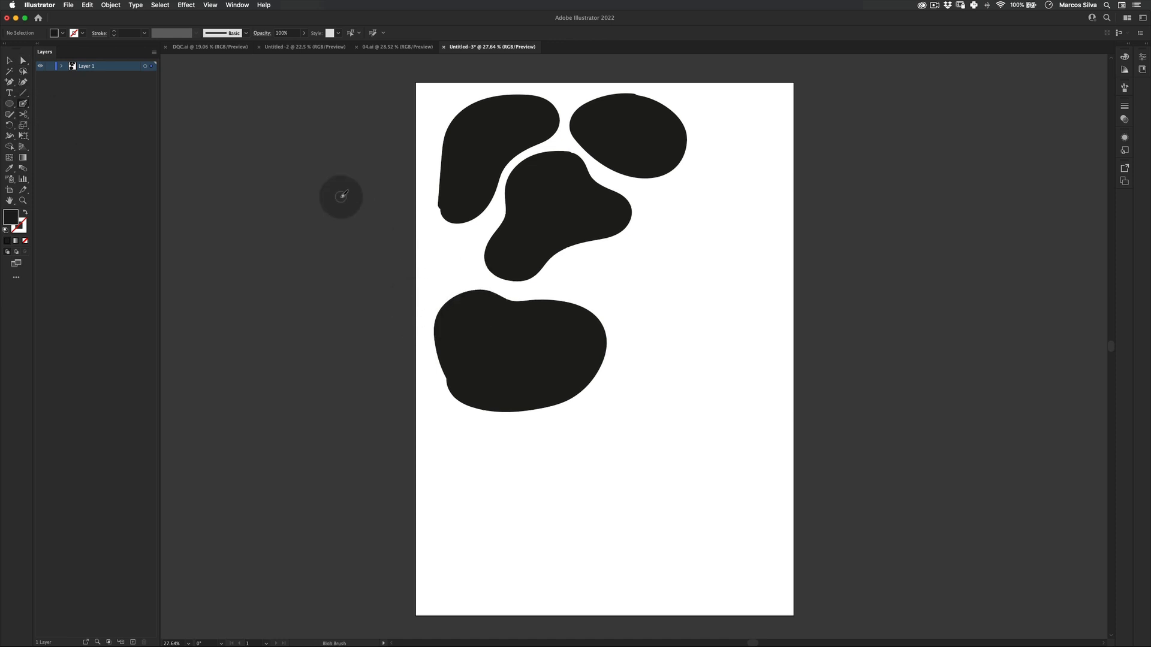
{"action": "mouse_move", "coordinate": [455, 240]}
{"action": "left_mouse_down"}
{"action": "mouse_move", "coordinate": [443, 267]}
{"action": "mouse_move", "coordinate": [462, 251]}
{"action": "left_mouse_up"}
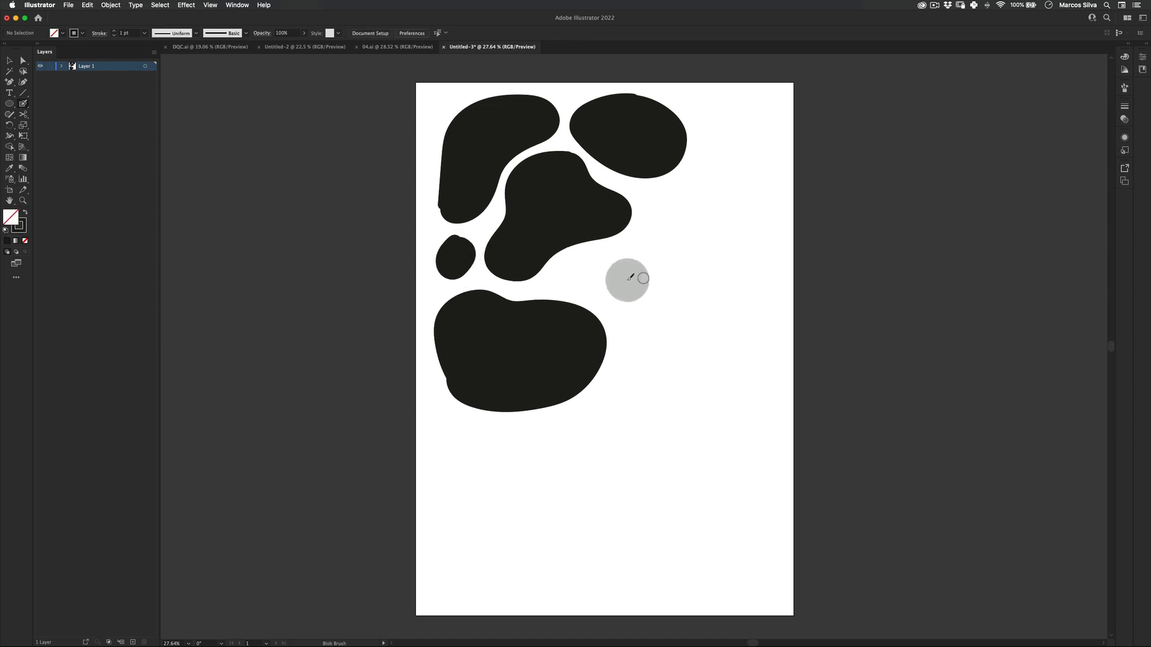
{"action": "mouse_move", "coordinate": [653, 198]}
{"action": "left_mouse_down"}
{"action": "mouse_move", "coordinate": [624, 248]}
{"action": "mouse_move", "coordinate": [568, 273]}
{"action": "mouse_move", "coordinate": [579, 286]}
{"action": "mouse_move", "coordinate": [623, 295]}
{"action": "mouse_move", "coordinate": [667, 282]}
{"action": "mouse_move", "coordinate": [690, 246]}
{"action": "mouse_move", "coordinate": [693, 215]}
{"action": "mouse_move", "coordinate": [654, 198]}
{"action": "left_mouse_up"}
{"action": "key", "text": "a"}
{"action": "left_click", "coordinate": [670, 196]}
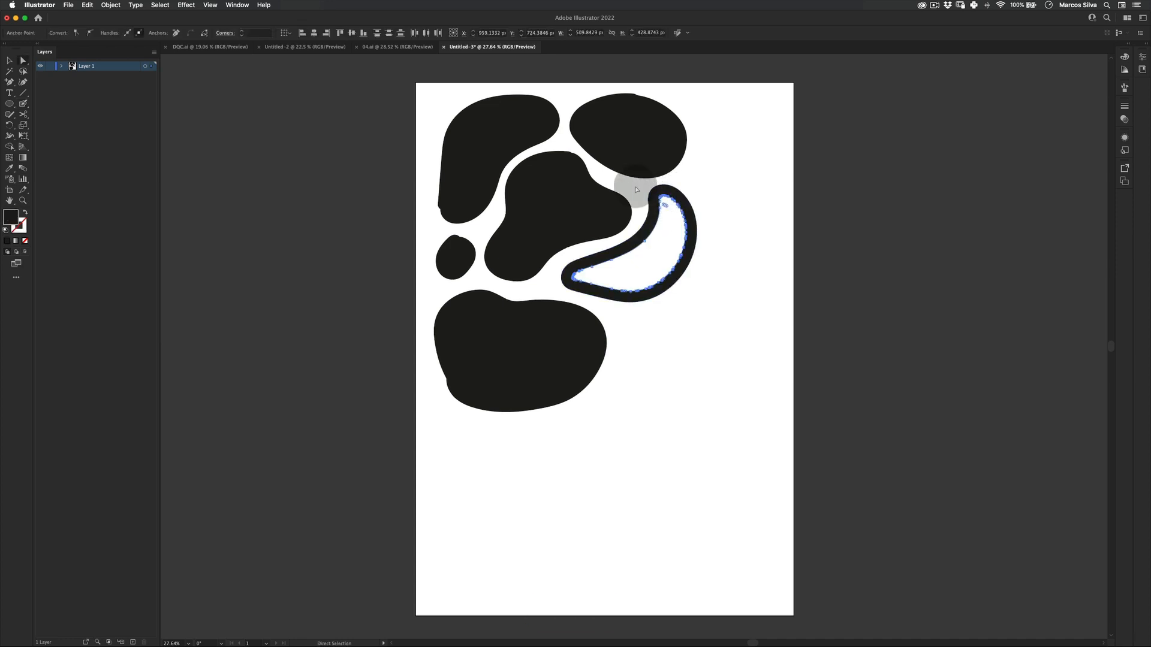
{"action": "key", "text": "BackSpace"}
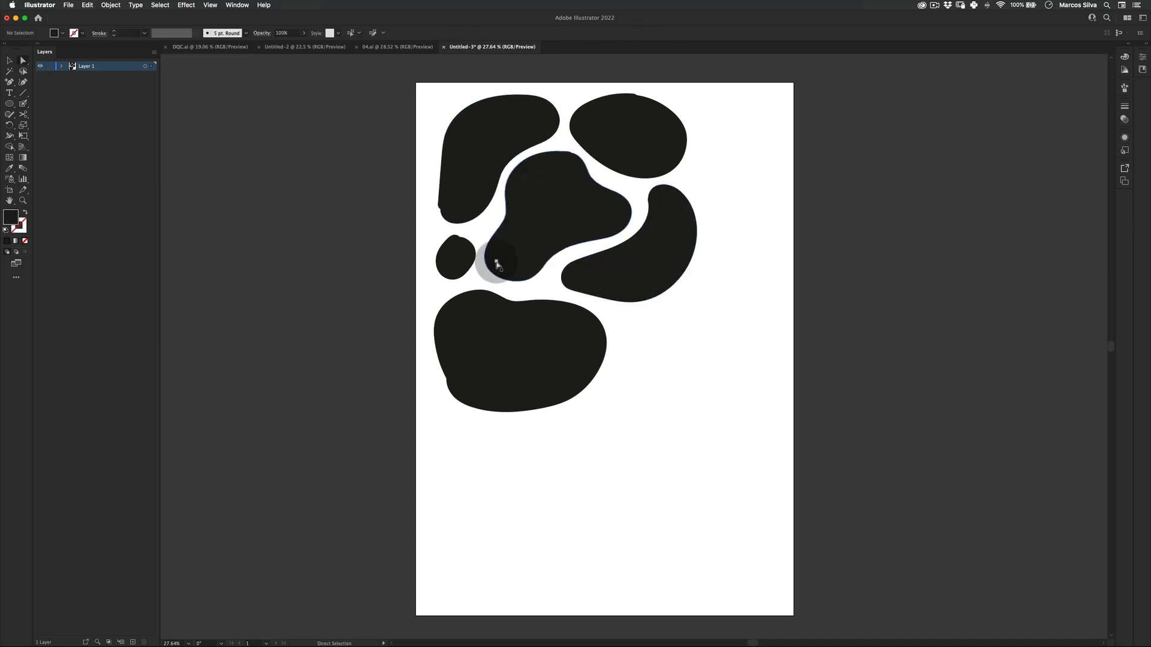
Draw a blob in the artboard's top-right corner and delete its inner path to fill it.
{"action": "key", "text": "shift"}
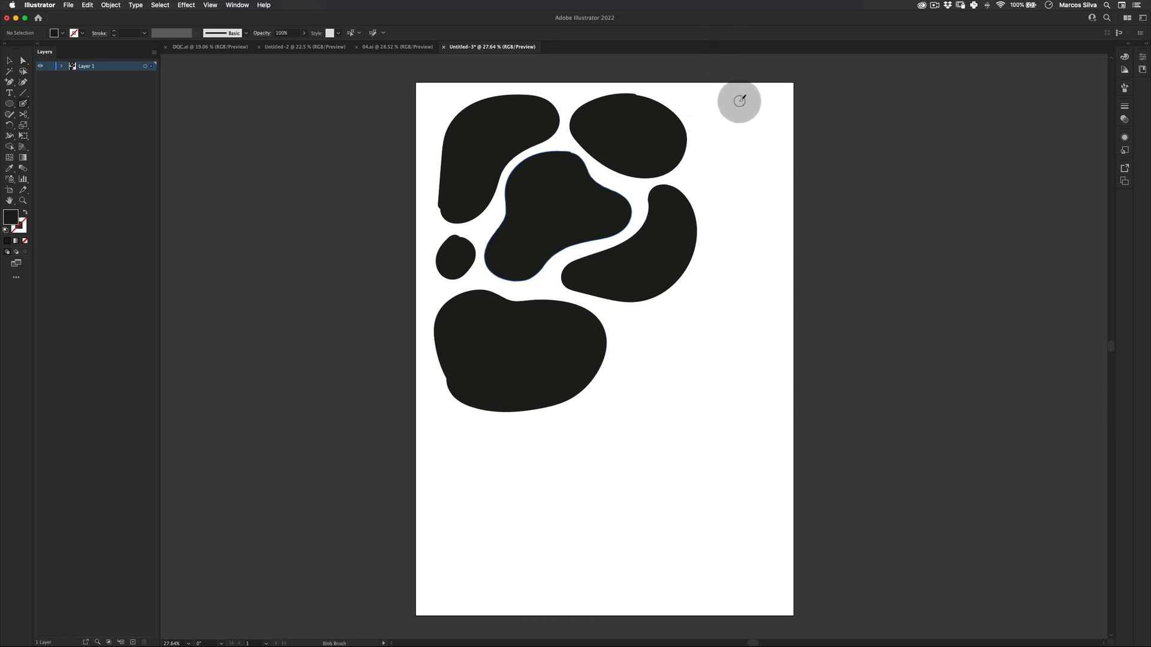
{"action": "left_click_drag", "start_coordinate": [742, 101], "coordinate": [703, 117]}
{"action": "mouse_move", "coordinate": [700, 181]}
{"action": "left_mouse_down"}
{"action": "mouse_move", "coordinate": [738, 182]}
{"action": "mouse_move", "coordinate": [740, 145]}
{"action": "mouse_move", "coordinate": [764, 106]}
{"action": "mouse_move", "coordinate": [739, 102]}
{"action": "left_mouse_up"}
{"action": "key", "text": "a"}
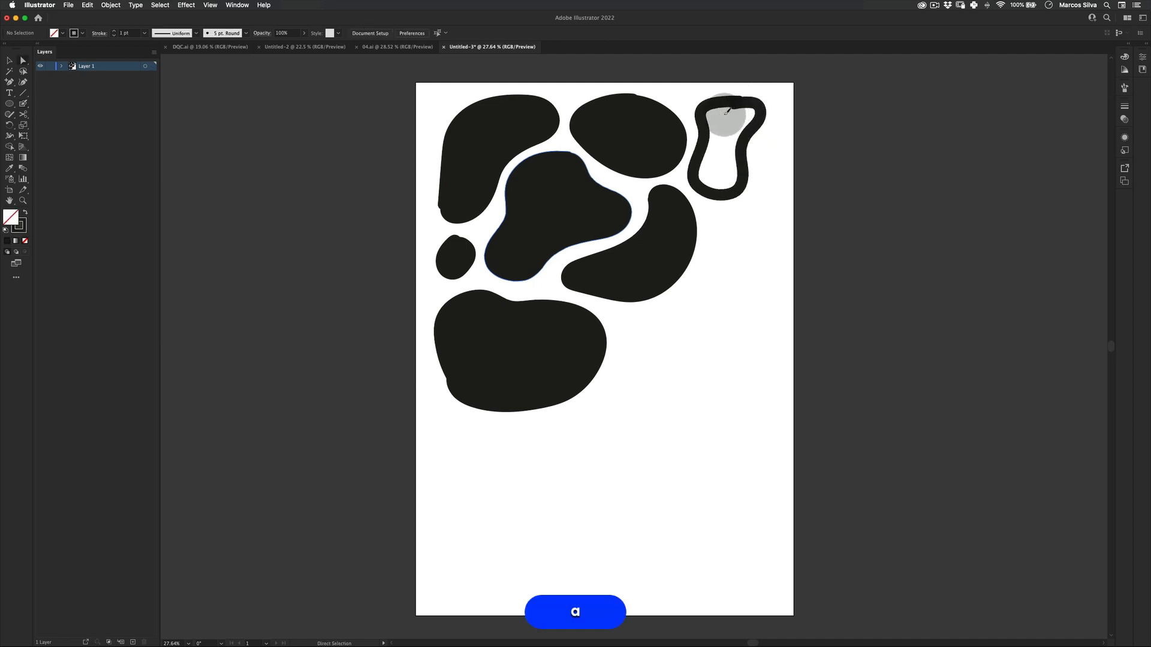
{"action": "left_click", "coordinate": [741, 107]}
{"action": "key", "text": "BackSpace"}
{"action": "key", "text": "BackSpace"}
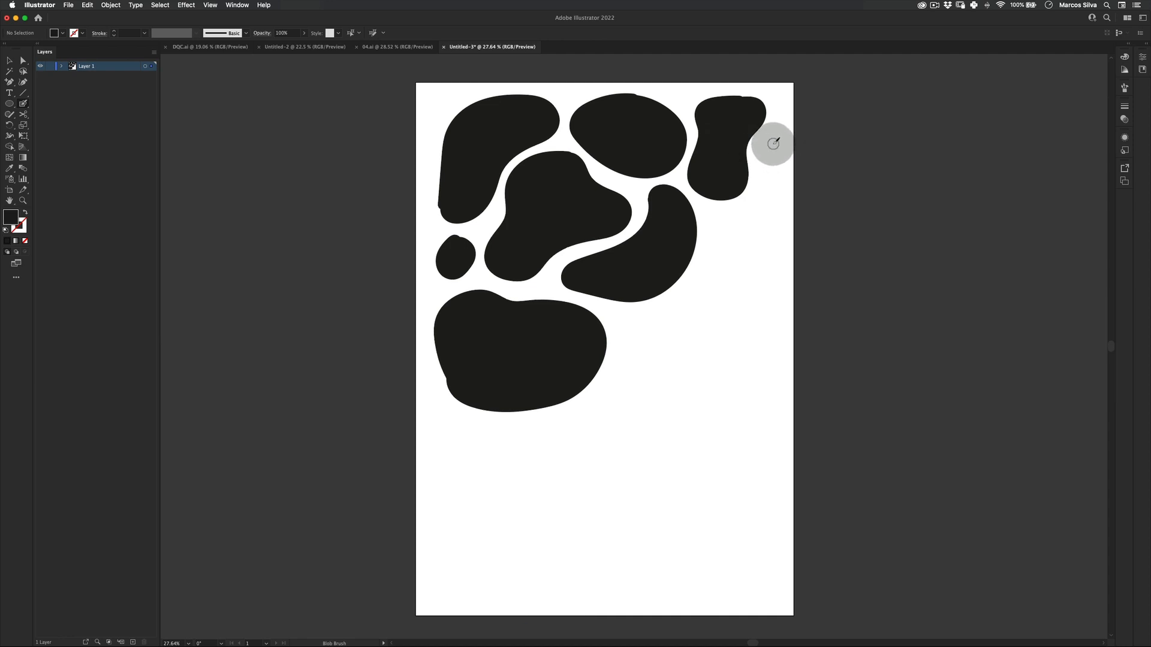
Draw a narrow vertical blob along the right edge and remove its inner path so it is solid.
{"action": "mouse_move", "coordinate": [761, 175]}
{"action": "left_mouse_down"}
{"action": "mouse_move", "coordinate": [743, 247]}
{"action": "mouse_move", "coordinate": [763, 246]}
{"action": "mouse_move", "coordinate": [776, 189]}
{"action": "left_mouse_up"}
{"action": "left_click_drag", "start_coordinate": [768, 143], "coordinate": [766, 145]}
{"action": "key", "text": "a"}
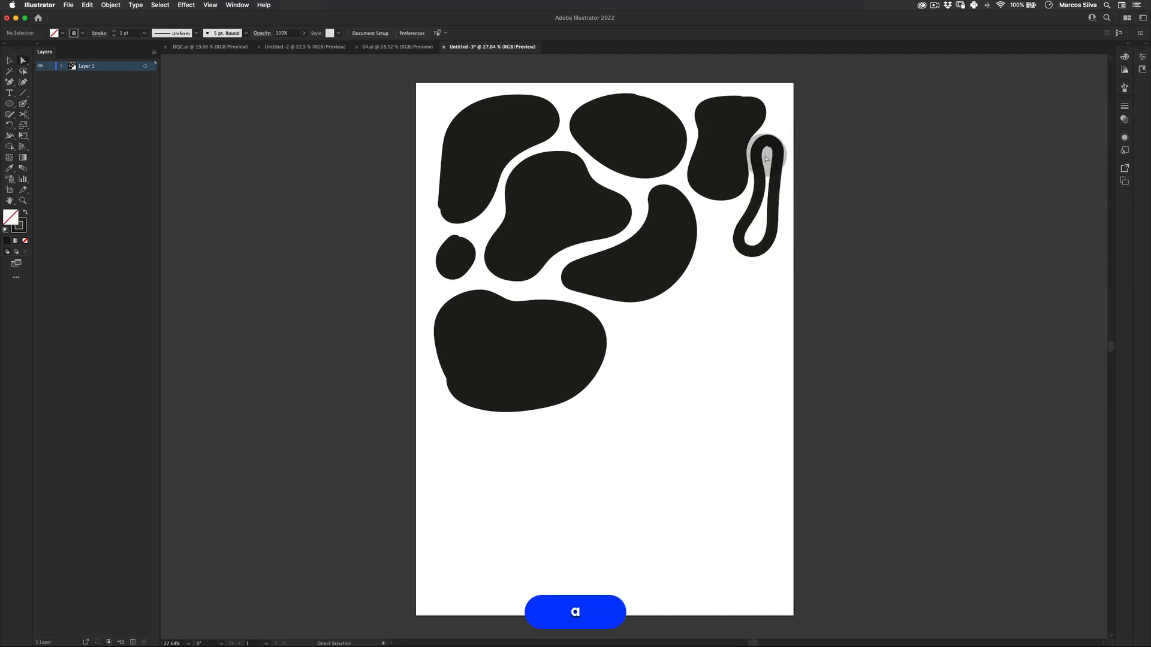
{"action": "left_click", "coordinate": [769, 149]}
{"action": "key", "text": "BackSpace"}
{"action": "key", "text": "BackSpace"}
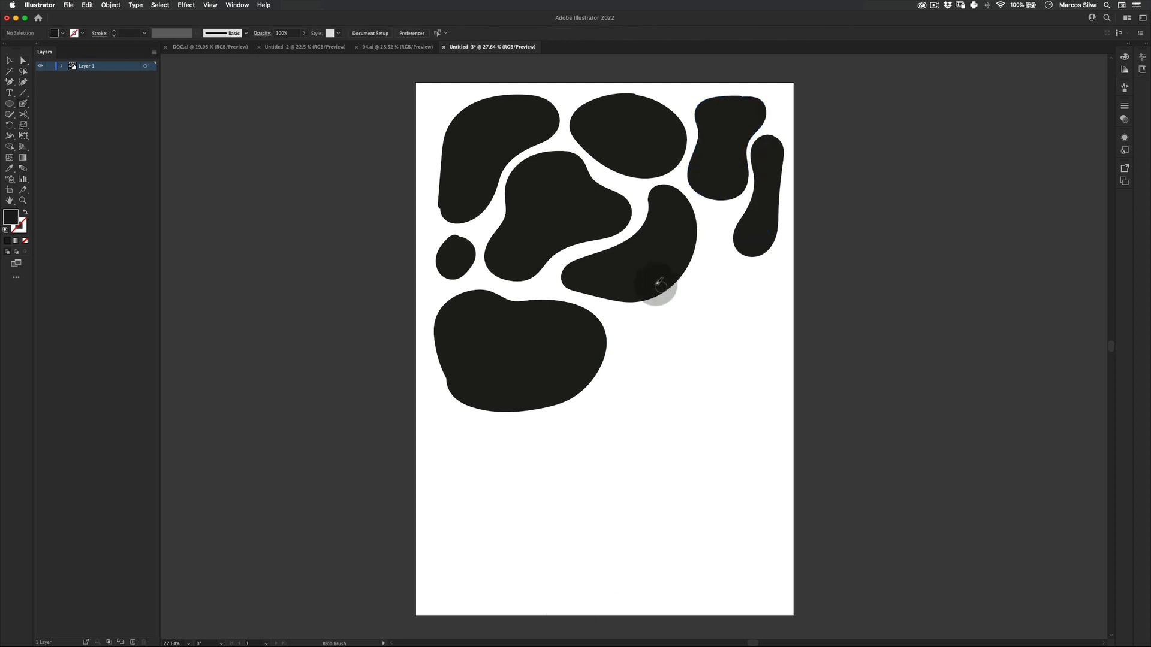
Draw a blob in the right middle area and delete its inner hole.
{"action": "mouse_move", "coordinate": [669, 309]}
{"action": "left_mouse_down"}
{"action": "mouse_move", "coordinate": [631, 345]}
{"action": "mouse_move", "coordinate": [645, 366]}
{"action": "mouse_move", "coordinate": [698, 379]}
{"action": "mouse_move", "coordinate": [763, 353]}
{"action": "mouse_move", "coordinate": [775, 325]}
{"action": "mouse_move", "coordinate": [720, 268]}
{"action": "mouse_move", "coordinate": [687, 299]}
{"action": "left_mouse_up"}
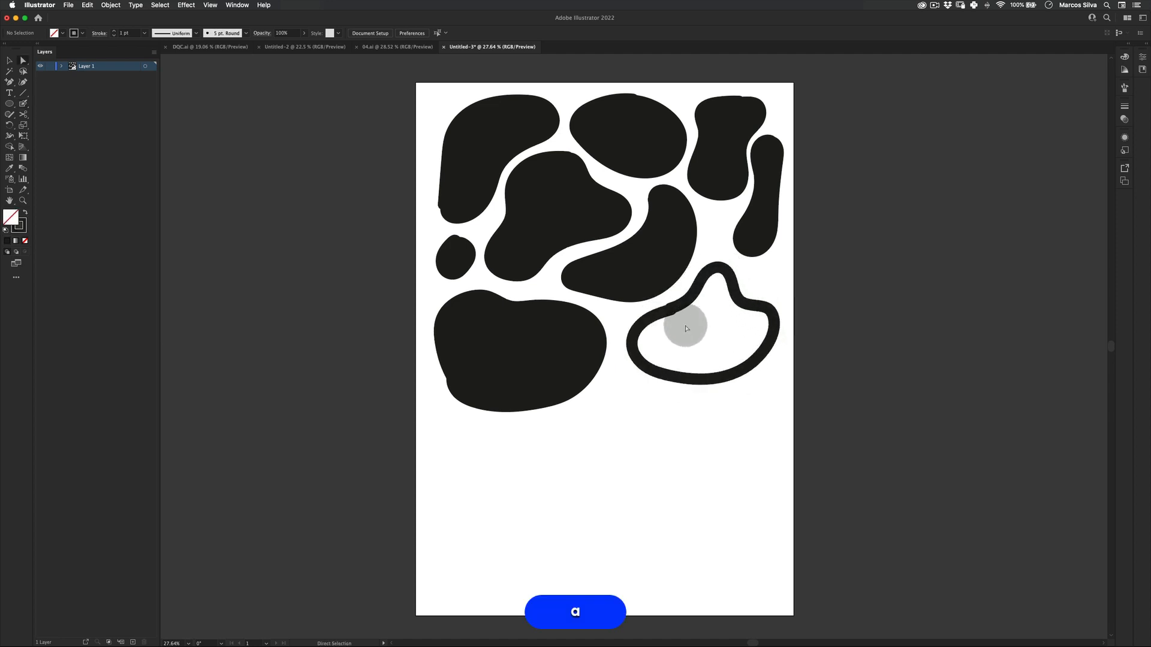
{"action": "left_click", "coordinate": [675, 297], "text": "super"}
{"action": "key", "text": "BackSpace"}
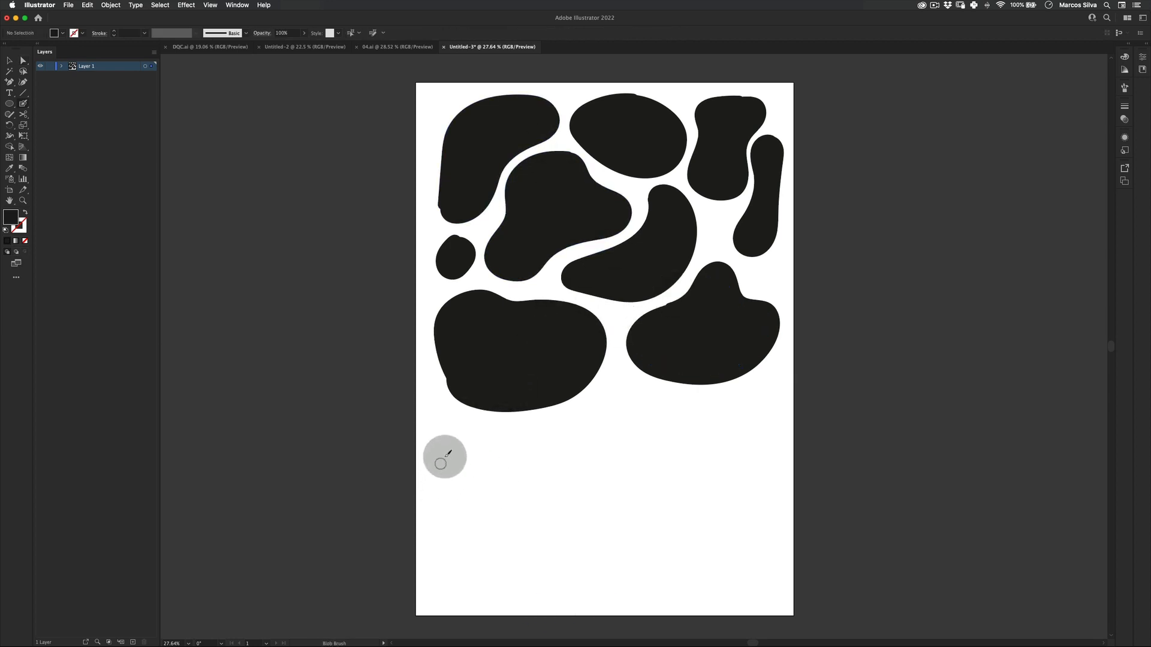
Draw a tall blob in the lower-left area and delete its inner path to make it solid.
{"action": "mouse_move", "coordinate": [441, 438]}
{"action": "left_mouse_down"}
{"action": "mouse_move", "coordinate": [438, 557]}
{"action": "mouse_move", "coordinate": [462, 575]}
{"action": "mouse_move", "coordinate": [516, 578]}
{"action": "mouse_move", "coordinate": [534, 553]}
{"action": "mouse_move", "coordinate": [501, 536]}
{"action": "mouse_move", "coordinate": [498, 465]}
{"action": "mouse_move", "coordinate": [476, 428]}
{"action": "left_mouse_up"}
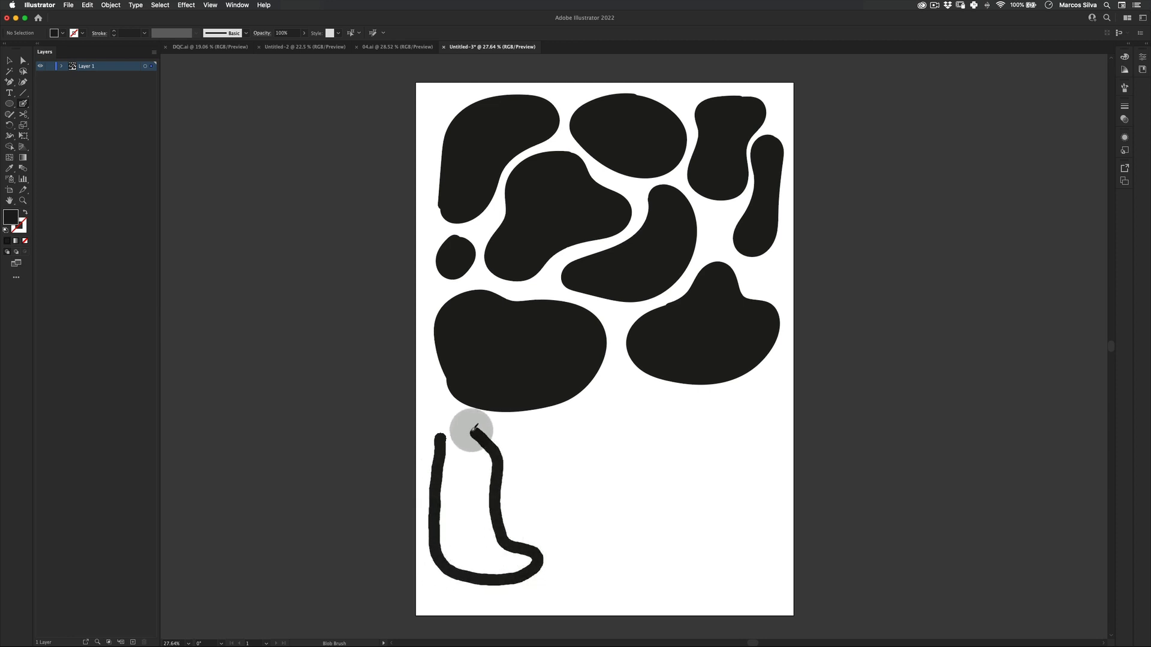
{"action": "key", "text": "a"}
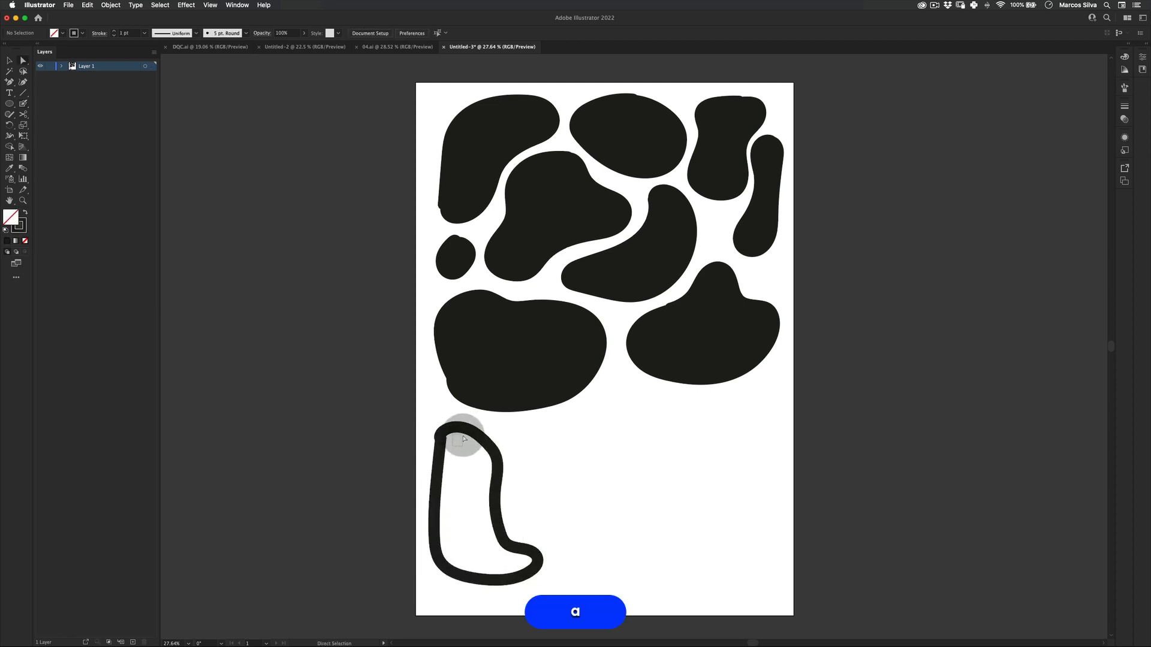
{"action": "left_click", "coordinate": [464, 440]}
{"action": "key", "text": "BackSpace"}
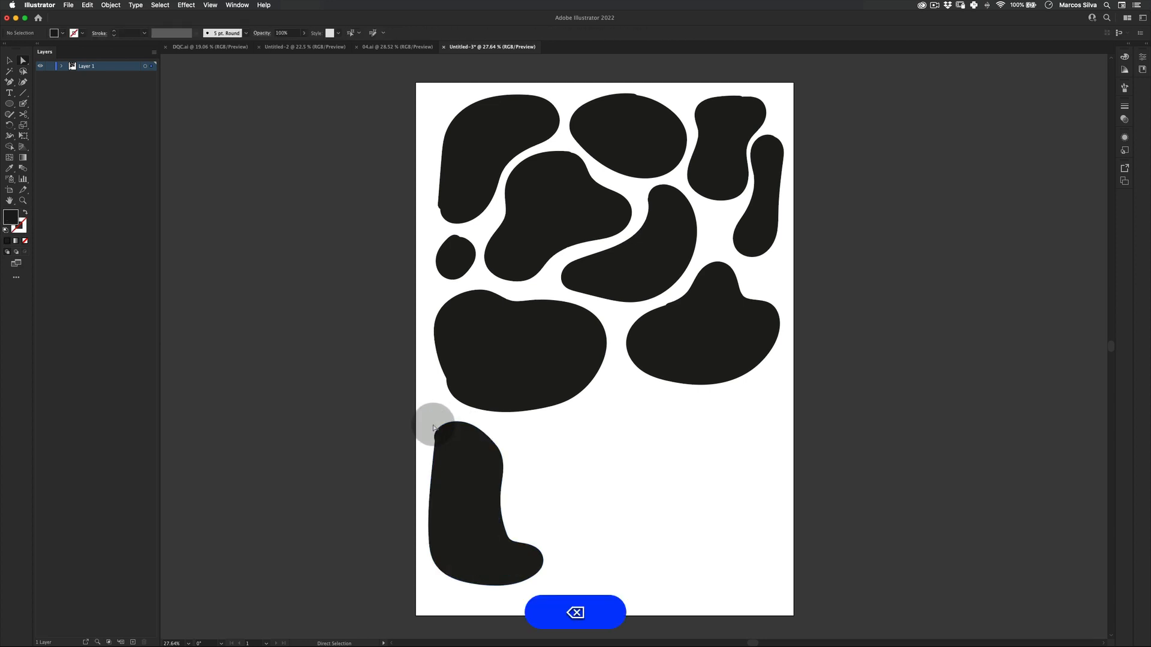
Draw a round blob right of the tall lower shape and delete its inner path to fill it.
{"action": "key", "text": "shift+b"}
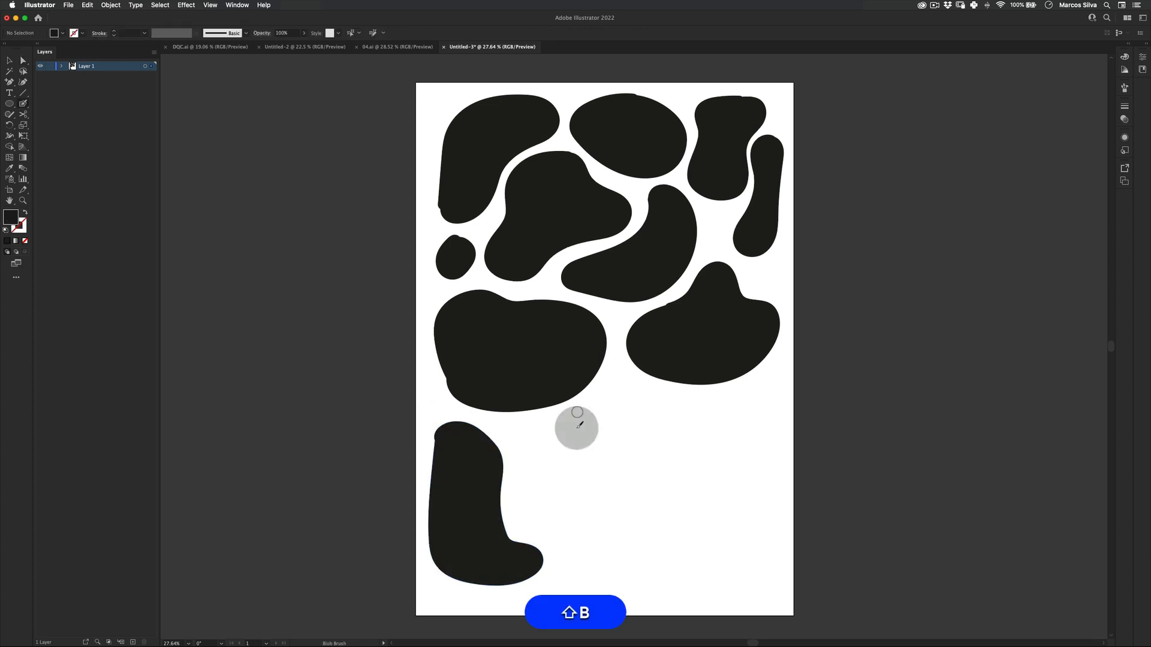
{"action": "mouse_move", "coordinate": [553, 433]}
{"action": "left_mouse_down"}
{"action": "mouse_move", "coordinate": [517, 485]}
{"action": "mouse_move", "coordinate": [546, 510]}
{"action": "mouse_move", "coordinate": [609, 496]}
{"action": "mouse_move", "coordinate": [620, 466]}
{"action": "mouse_move", "coordinate": [566, 429]}
{"action": "left_mouse_up"}
{"action": "key", "text": "a"}
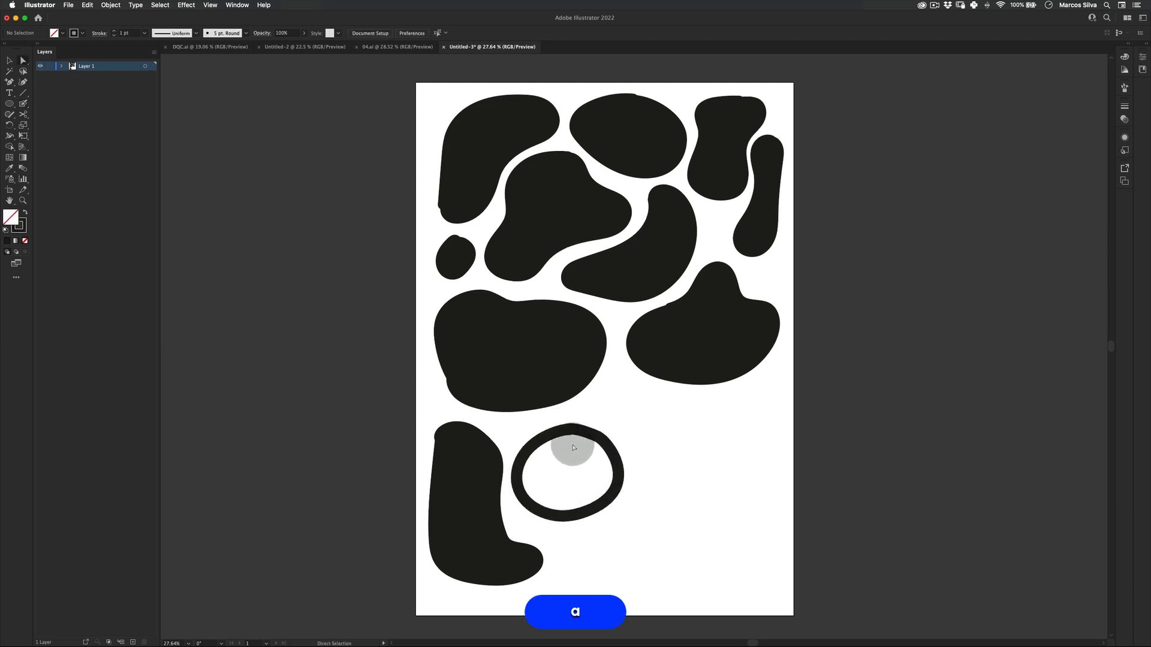
{"action": "left_click", "coordinate": [557, 441]}
{"action": "key", "text": "BackSpace"}
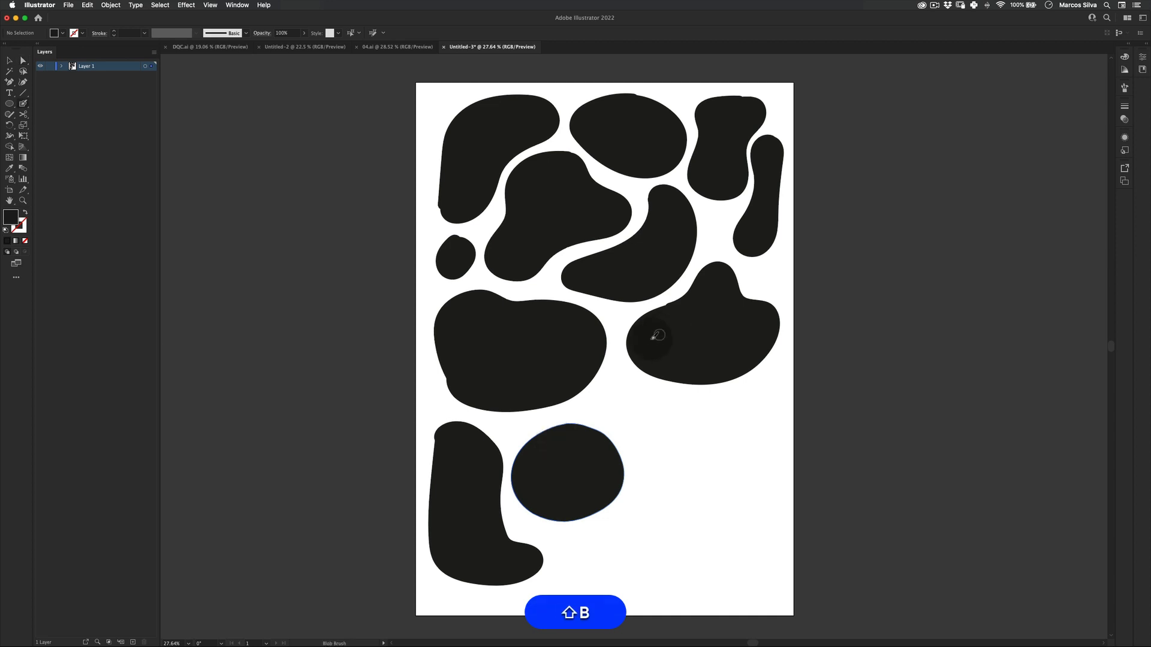
Draw a slanted blob in the gap between the large middle shapes and delete its inner path to make it solid.
{"action": "mouse_move", "coordinate": [619, 369]}
{"action": "left_mouse_down"}
{"action": "mouse_move", "coordinate": [602, 395]}
{"action": "mouse_move", "coordinate": [622, 423]}
{"action": "mouse_move", "coordinate": [698, 442]}
{"action": "mouse_move", "coordinate": [703, 422]}
{"action": "mouse_move", "coordinate": [647, 390]}
{"action": "left_mouse_up"}
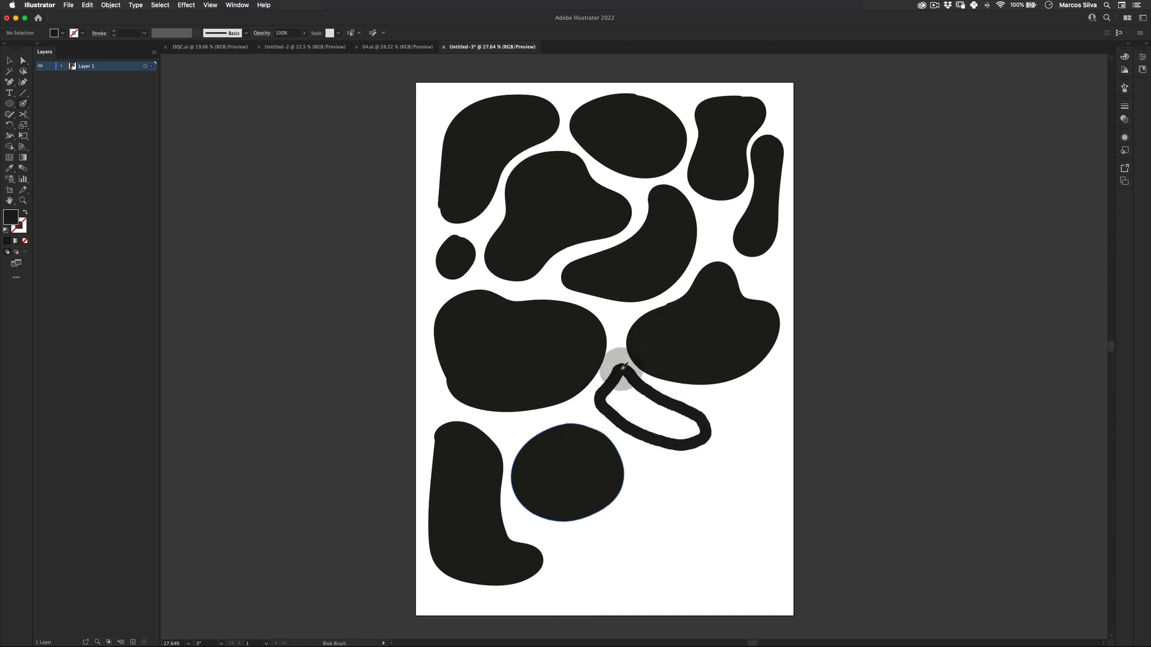
{"action": "key", "text": "a"}
{"action": "left_click", "coordinate": [609, 362]}
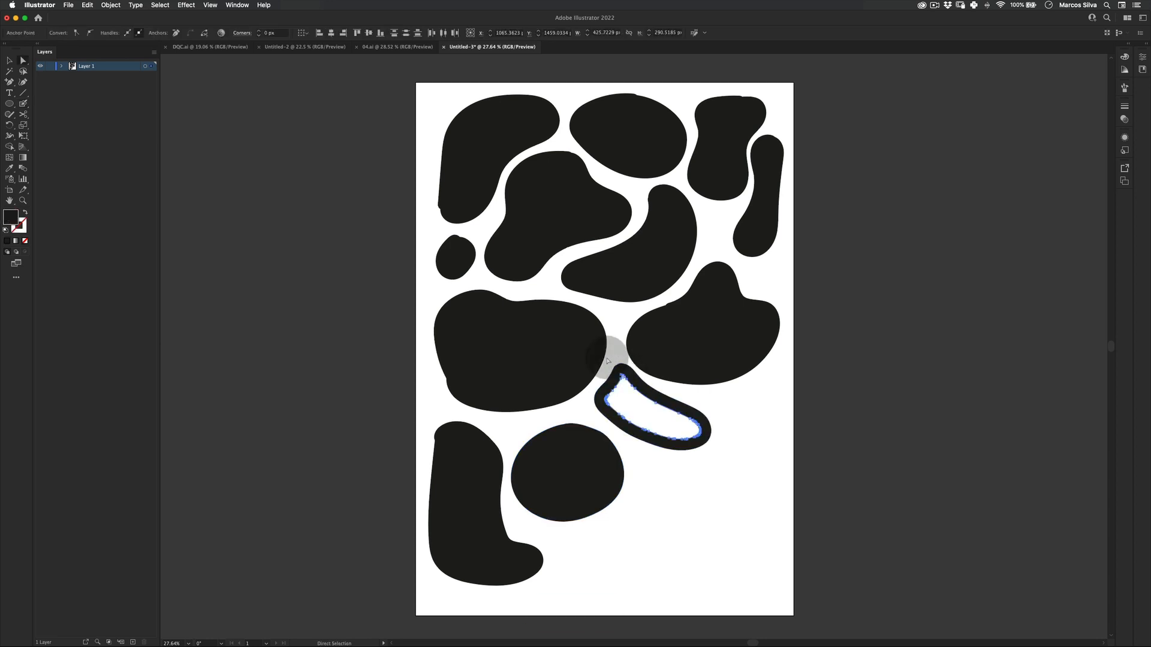
{"action": "key", "text": "BackSpace"}
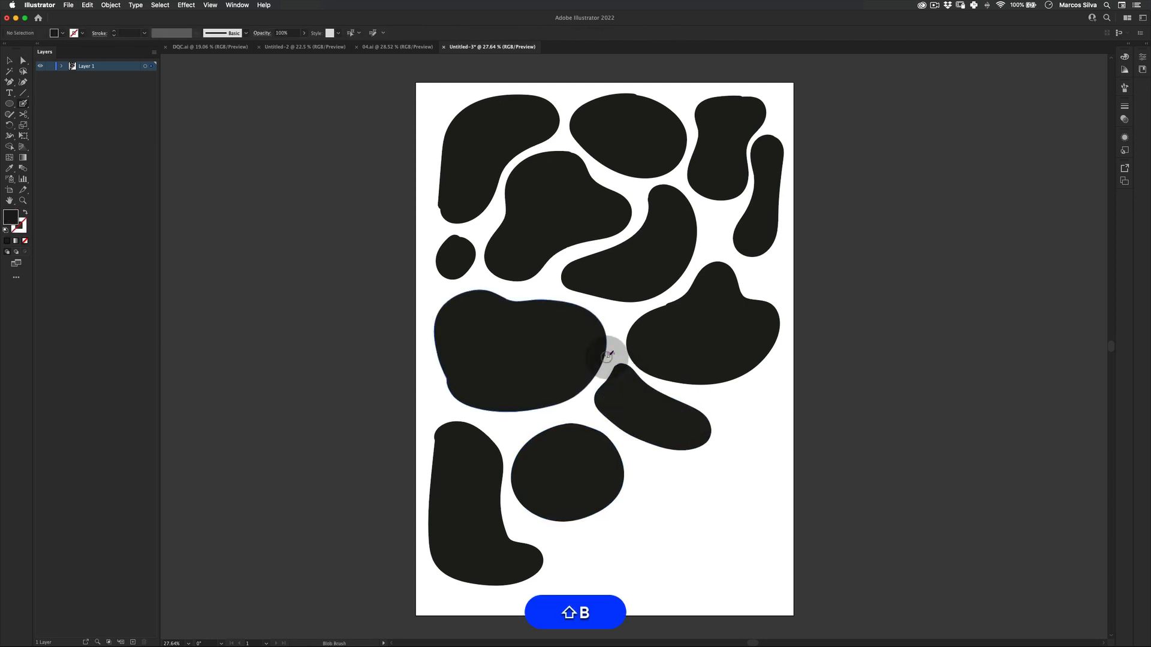
Draw a wide blob along the artboard's bottom edge and delete its inner path so it is filled.
{"action": "mouse_move", "coordinate": [557, 598]}
{"action": "left_mouse_down"}
{"action": "mouse_move", "coordinate": [585, 539]}
{"action": "mouse_move", "coordinate": [620, 520]}
{"action": "mouse_move", "coordinate": [667, 510]}
{"action": "mouse_move", "coordinate": [692, 537]}
{"action": "mouse_move", "coordinate": [693, 564]}
{"action": "mouse_move", "coordinate": [674, 581]}
{"action": "mouse_move", "coordinate": [562, 599]}
{"action": "left_mouse_up"}
{"action": "key", "text": "a"}
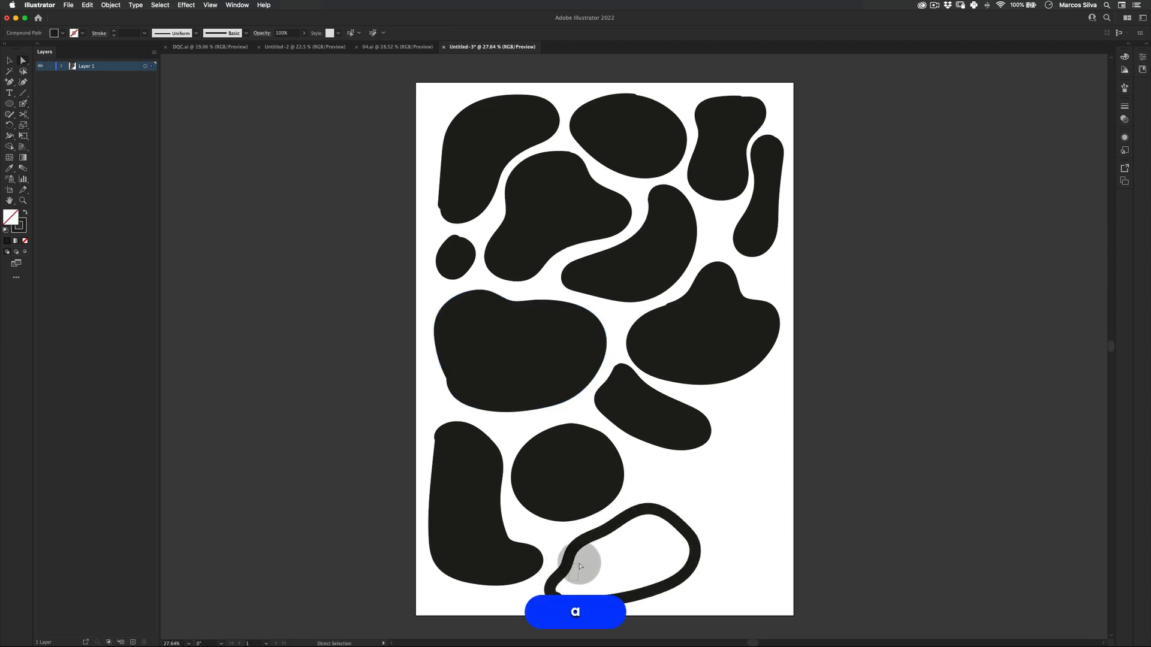
{"action": "key", "text": "BackSpace"}
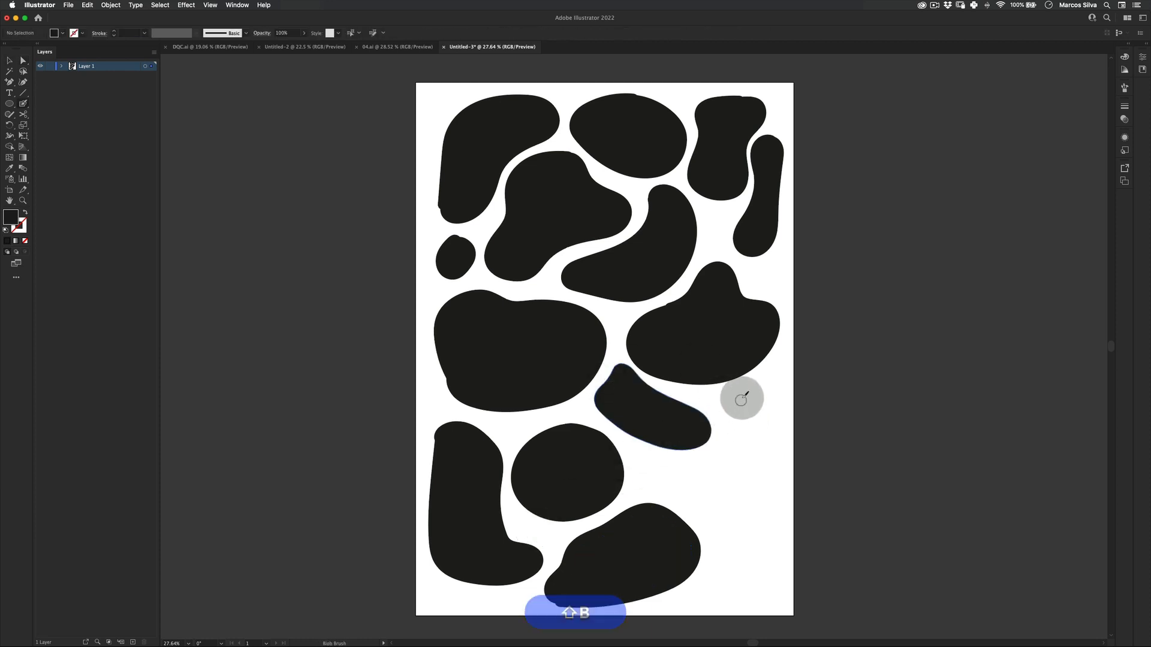
{"action": "left_click_drag", "start_coordinate": [742, 398], "coordinate": [753, 514]}
{"action": "key", "text": "super+z"}
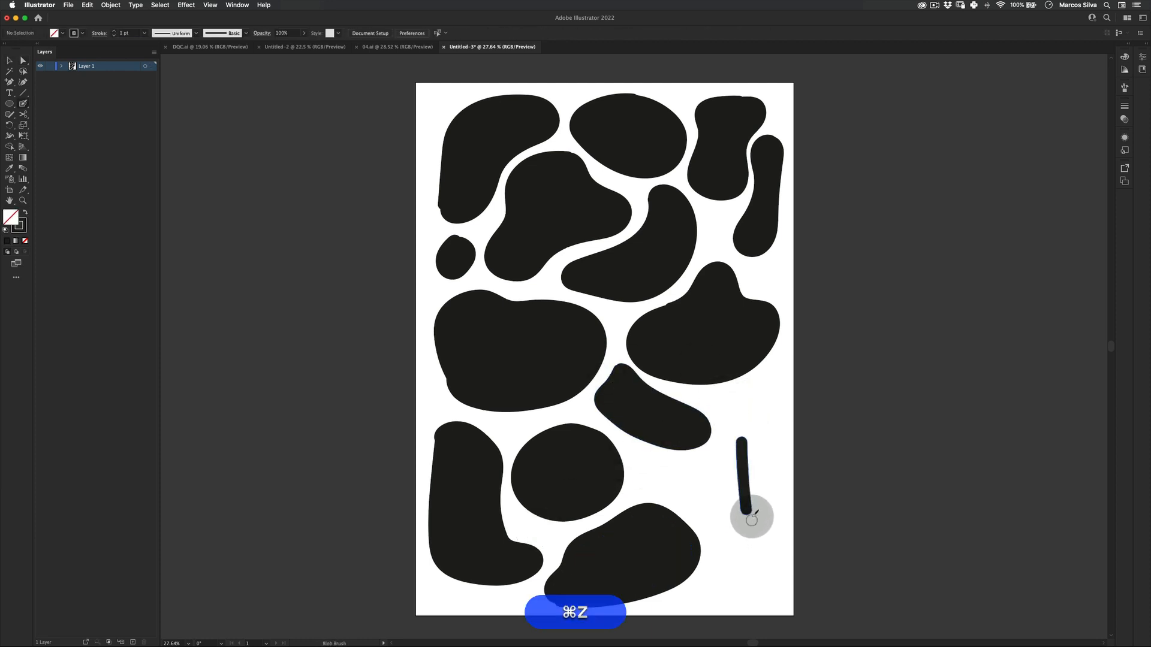
{"action": "key", "text": "super+z"}
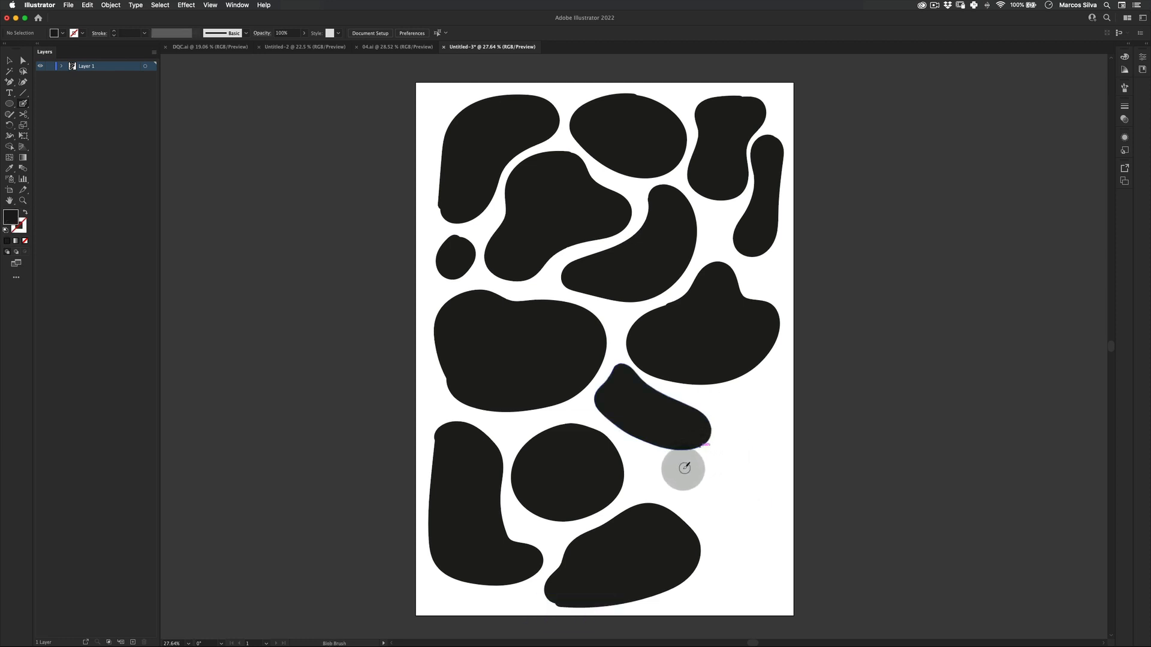
Draw an oval blob in the lower-right area and delete its inner path to fill it.
{"action": "mouse_move", "coordinate": [686, 465]}
{"action": "left_mouse_down"}
{"action": "mouse_move", "coordinate": [663, 476]}
{"action": "mouse_move", "coordinate": [666, 487]}
{"action": "mouse_move", "coordinate": [703, 509]}
{"action": "mouse_move", "coordinate": [738, 511]}
{"action": "mouse_move", "coordinate": [771, 482]}
{"action": "mouse_move", "coordinate": [740, 461]}
{"action": "mouse_move", "coordinate": [675, 468]}
{"action": "mouse_move", "coordinate": [711, 471]}
{"action": "left_mouse_up"}
{"action": "key", "text": "a"}
{"action": "left_click", "coordinate": [713, 471]}
{"action": "key", "text": "BackSpace"}
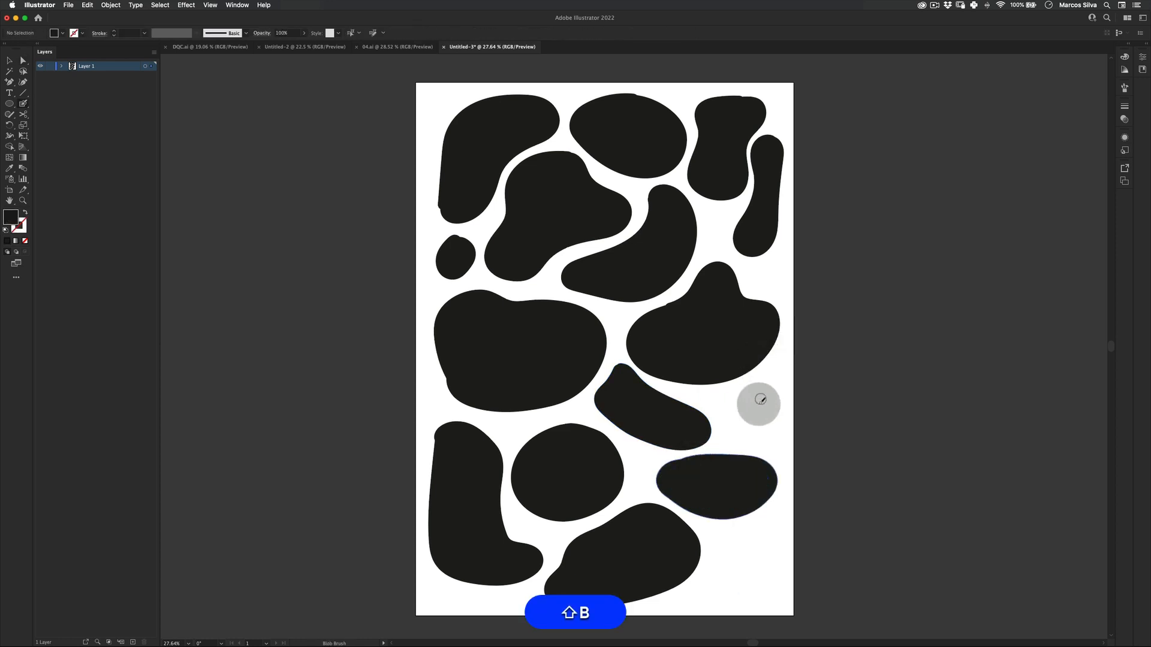
Draw a small blob against the right edge below the right middle shape and delete its inner path.
{"action": "mouse_move", "coordinate": [772, 375]}
{"action": "left_mouse_down"}
{"action": "mouse_move", "coordinate": [730, 409]}
{"action": "mouse_move", "coordinate": [735, 430]}
{"action": "mouse_move", "coordinate": [774, 428]}
{"action": "mouse_move", "coordinate": [770, 372]}
{"action": "left_mouse_up"}
{"action": "key", "text": "a"}
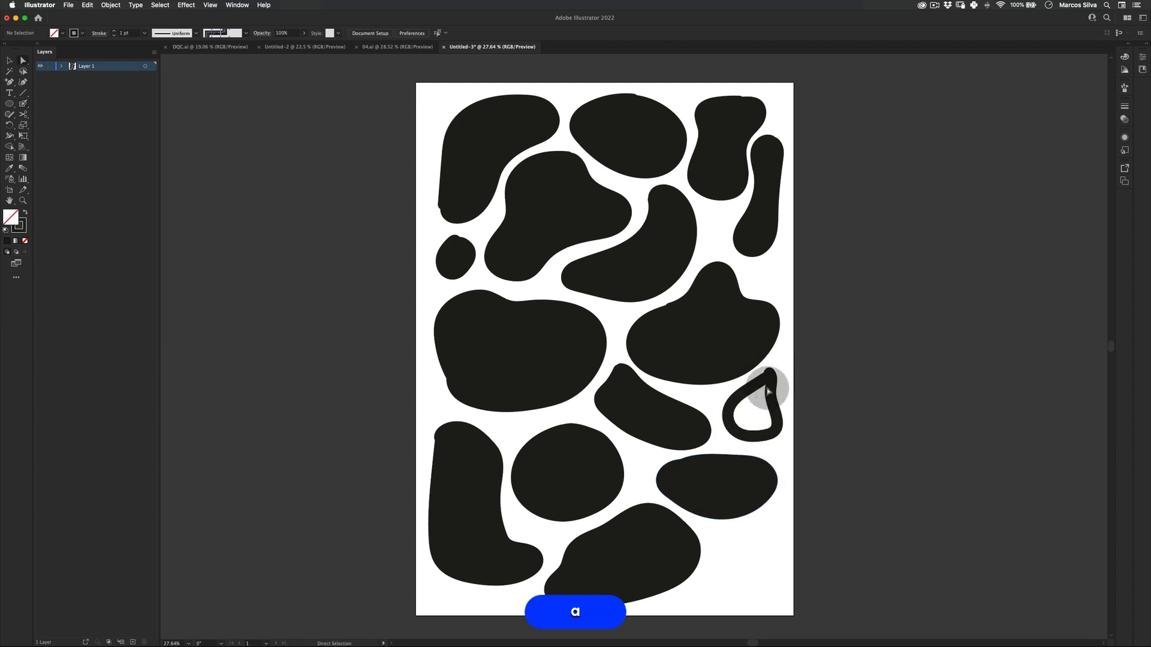
{"action": "left_click", "coordinate": [768, 386]}
{"action": "key", "text": "BackSpace"}
{"action": "key", "text": "BackSpace"}
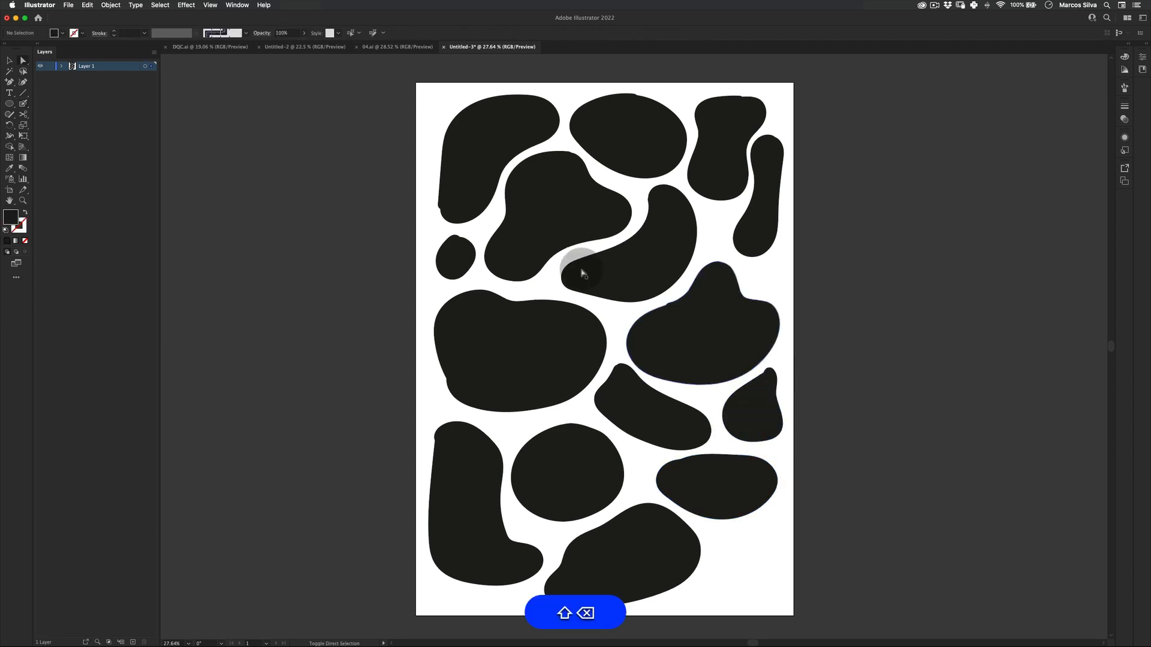
Draw a blob in the bottom-right corner with the Blob Brush and delete its inner path to make it solid.
{"action": "key", "text": "shift+b"}
{"action": "mouse_move", "coordinate": [778, 506]}
{"action": "left_mouse_down"}
{"action": "mouse_move", "coordinate": [732, 534]}
{"action": "mouse_move", "coordinate": [716, 565]}
{"action": "mouse_move", "coordinate": [752, 597]}
{"action": "mouse_move", "coordinate": [784, 590]}
{"action": "mouse_move", "coordinate": [779, 505]}
{"action": "left_mouse_up"}
{"action": "key", "text": "a"}
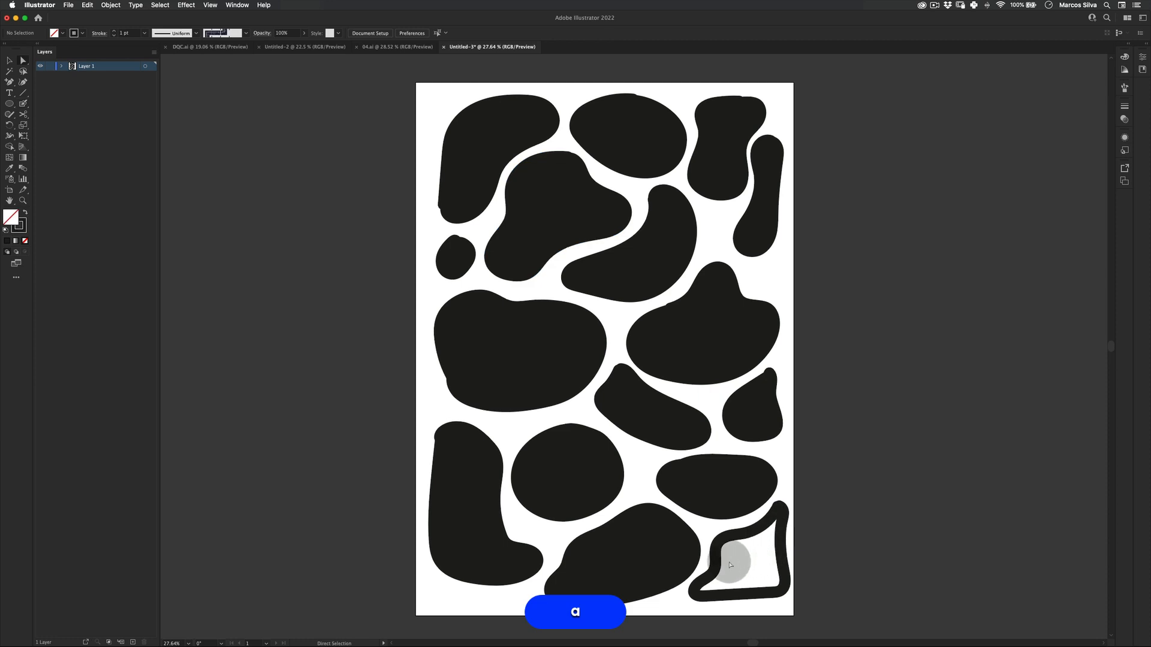
{"action": "left_click", "coordinate": [734, 539]}
{"action": "key", "text": "BackSpace"}
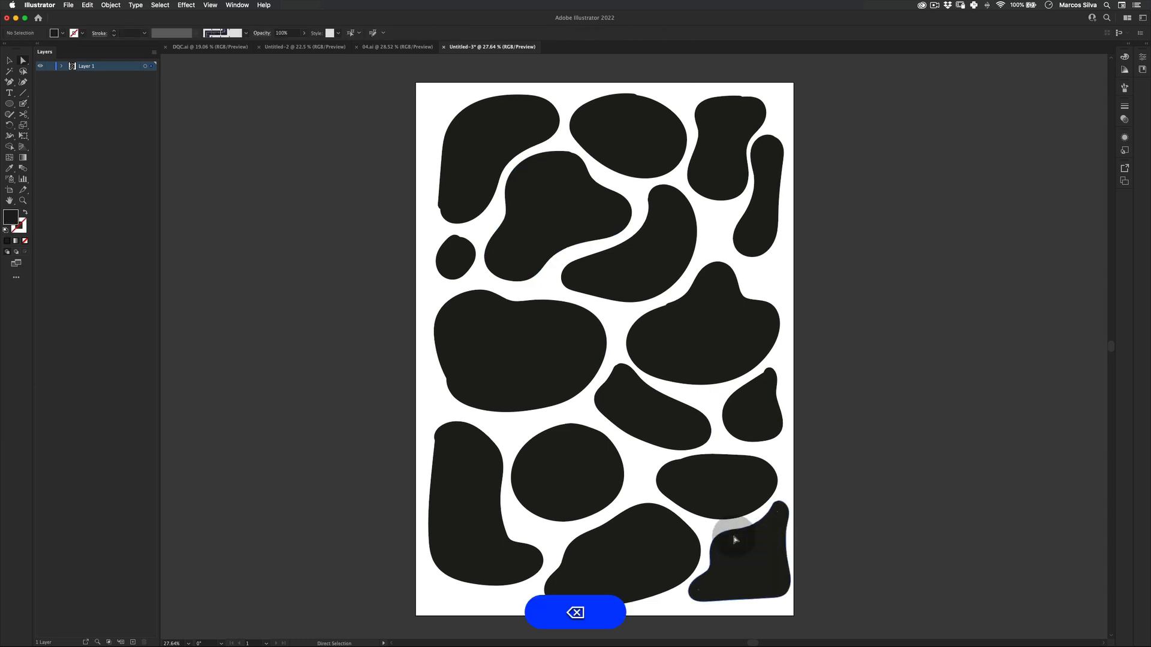
Extend the tall lower-left blob down to the artboard's bottom edge with the Blob Brush, then deselect.
{"action": "key", "text": "shift+b"}
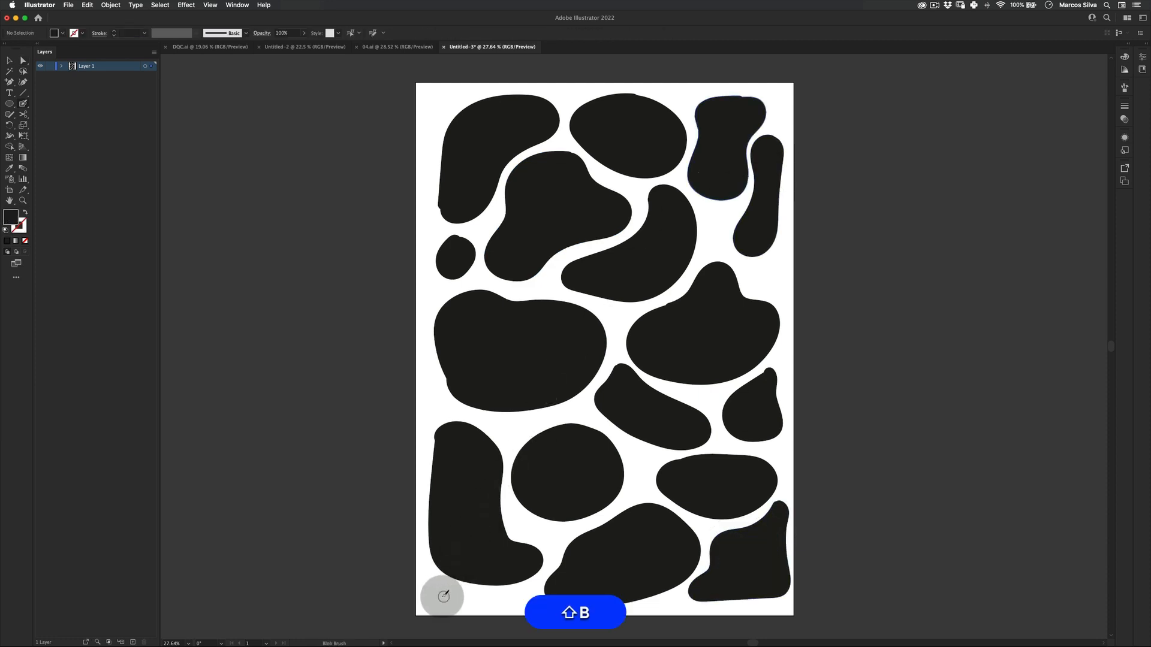
{"action": "key", "text": "v"}
{"action": "left_click_drag", "start_coordinate": [477, 550], "coordinate": [480, 555]}
{"action": "key", "text": "e"}
{"action": "key", "text": "shift+b"}
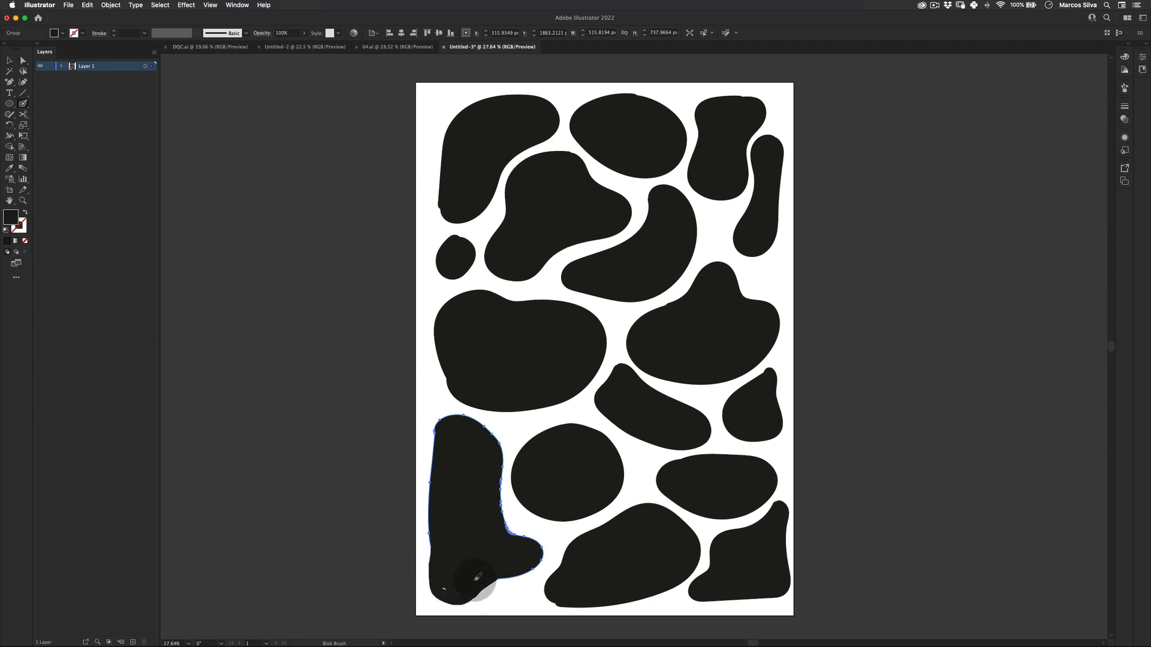
{"action": "key", "text": "v"}
{"action": "left_click", "coordinate": [389, 607]}
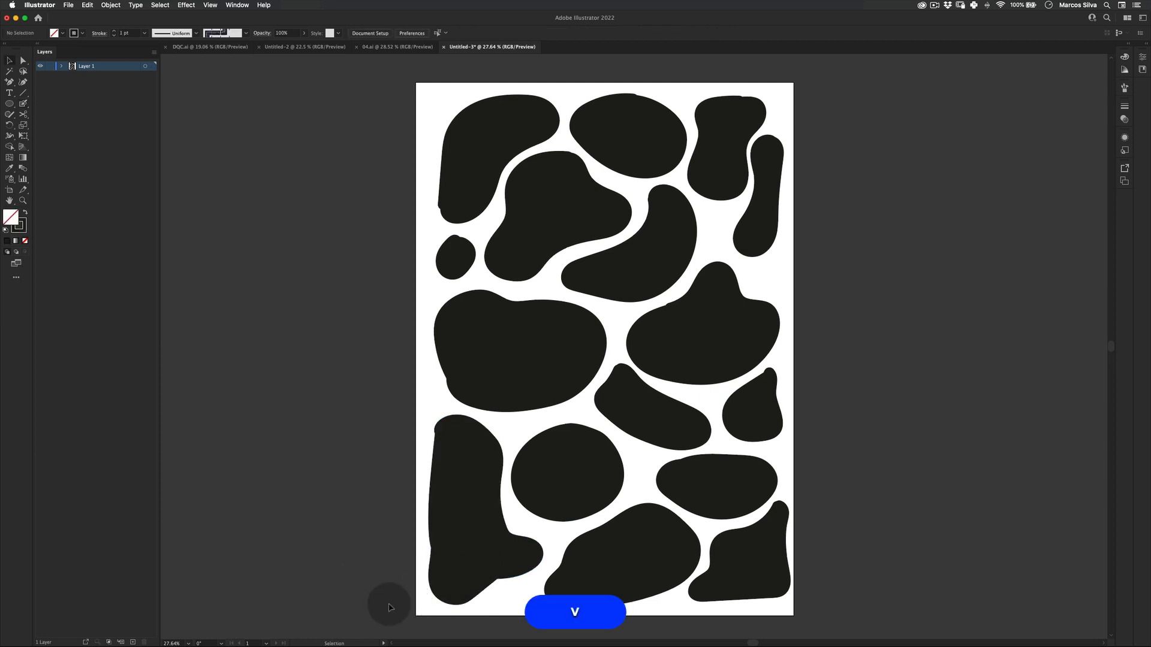
Add several small round blobs to fill the remaining gaps between the shapes.
{"action": "left_click_drag", "start_coordinate": [522, 591], "coordinate": [512, 600]}
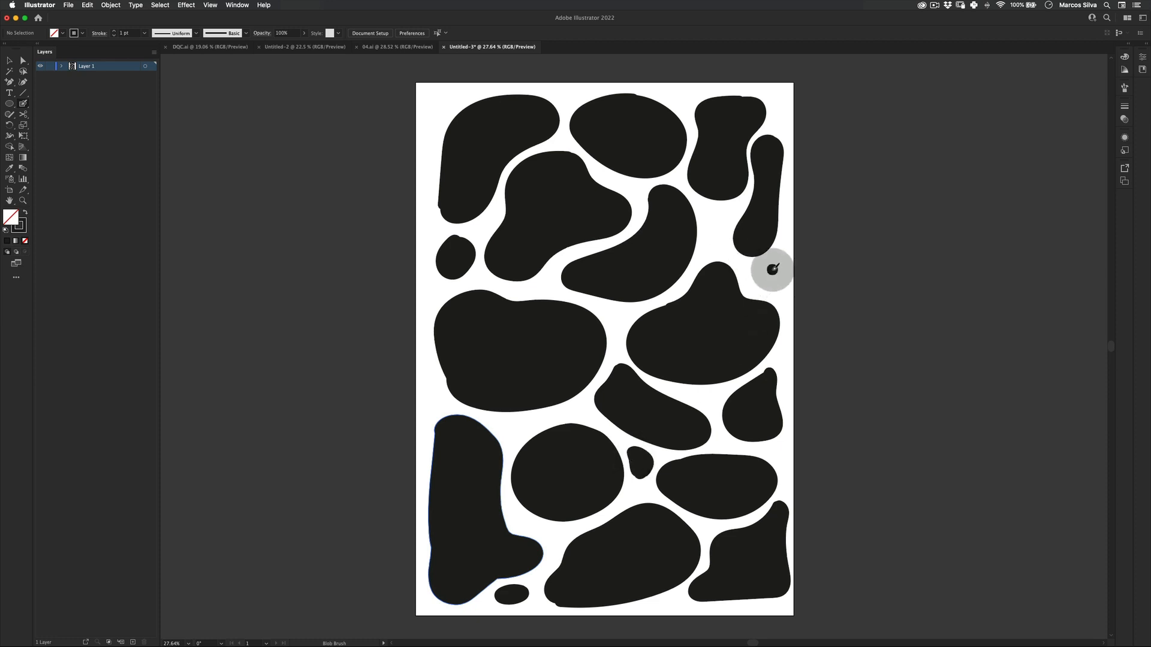
{"action": "left_click_drag", "start_coordinate": [762, 270], "coordinate": [757, 279]}
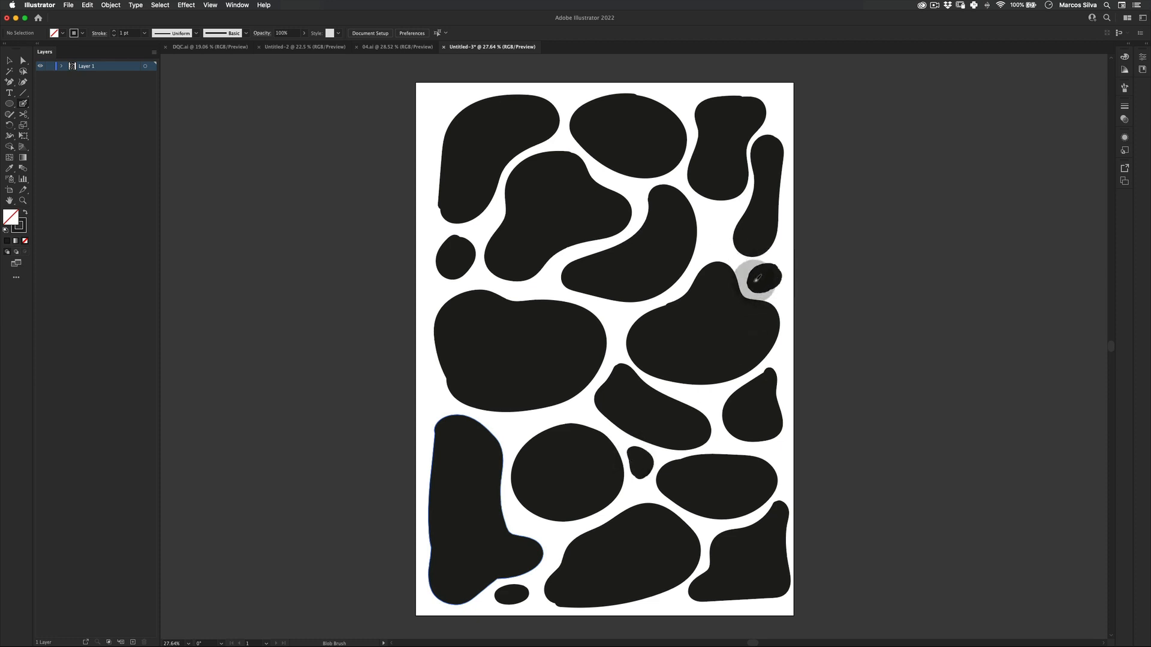
{"action": "mouse_move", "coordinate": [684, 201]}
{"action": "left_mouse_down"}
{"action": "mouse_move", "coordinate": [716, 239]}
{"action": "mouse_move", "coordinate": [714, 216]}
{"action": "left_mouse_up"}
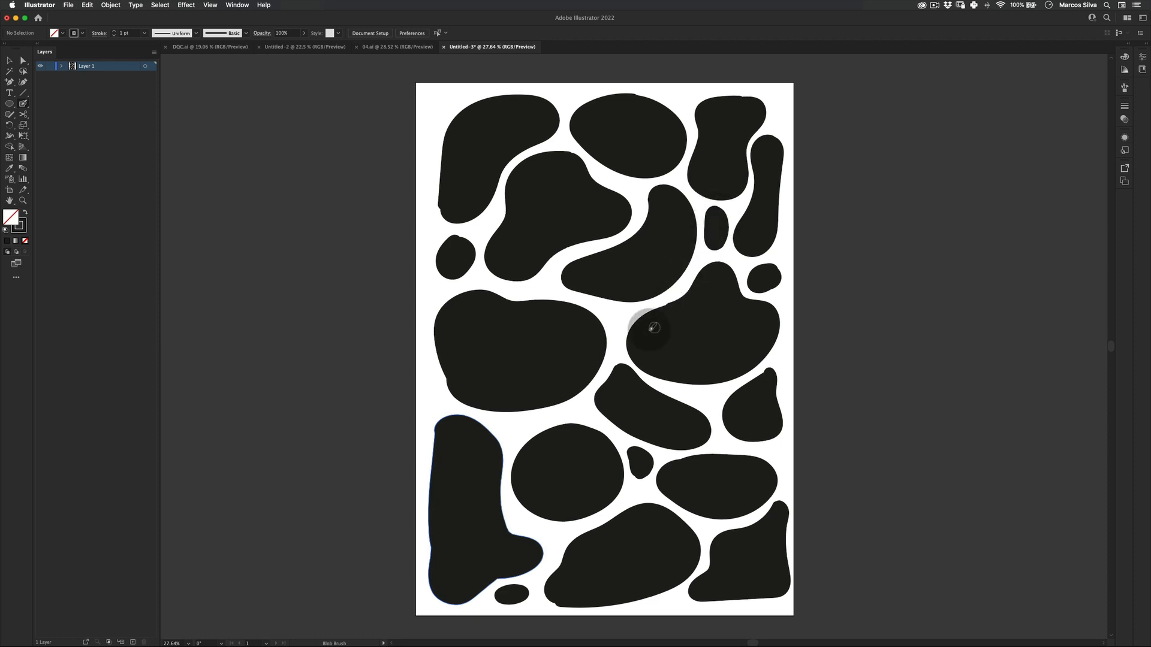
{"action": "left_click_drag", "start_coordinate": [654, 327], "coordinate": [626, 327]}
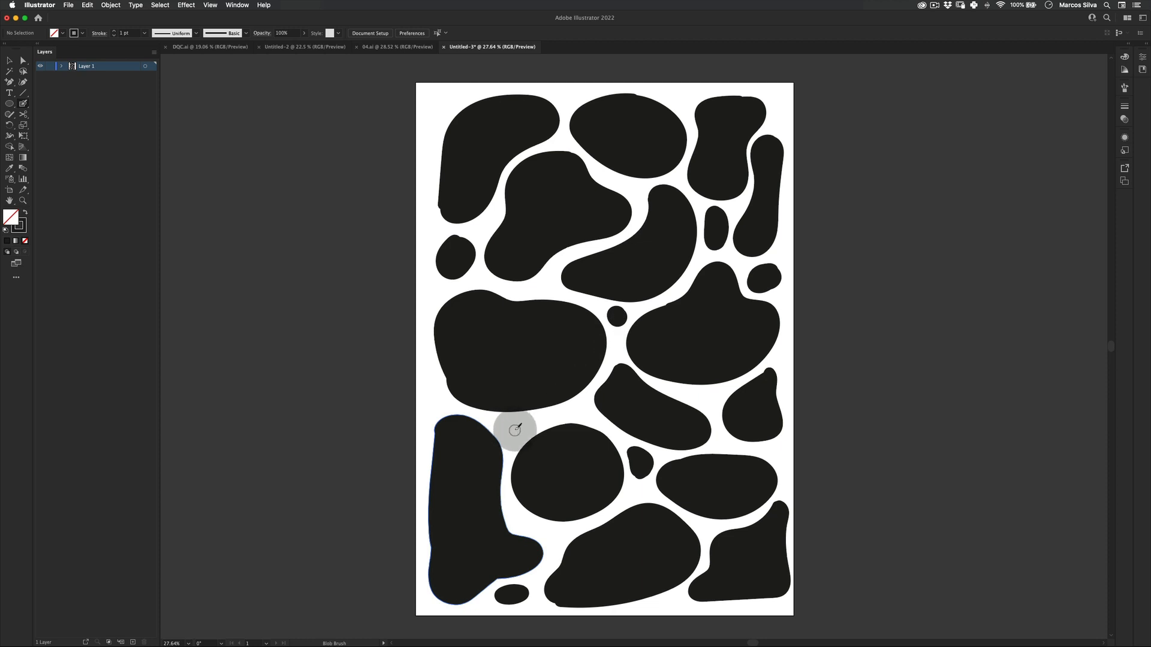
{"action": "key", "text": "v"}
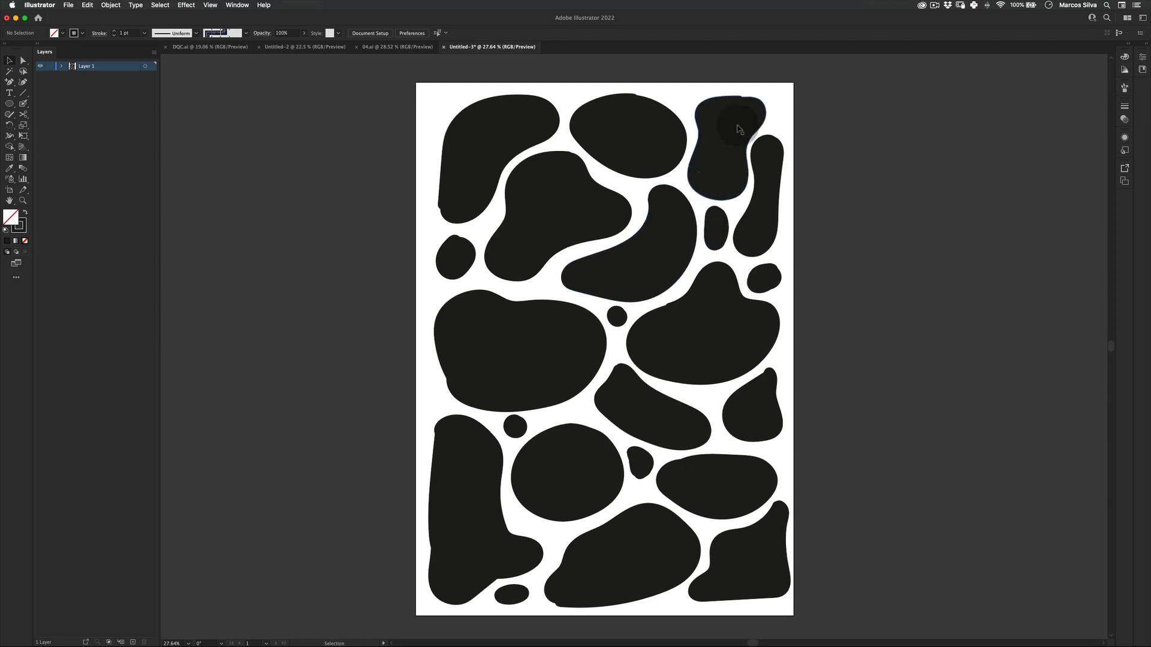
Select all blob shapes and smooth them with Simplify, lowering the point-count slider, then deselect.
{"action": "key", "text": "super+a"}
{"action": "scroll", "coordinate": [360, 594], "scroll_direction": "down", "scroll_amount": 2}
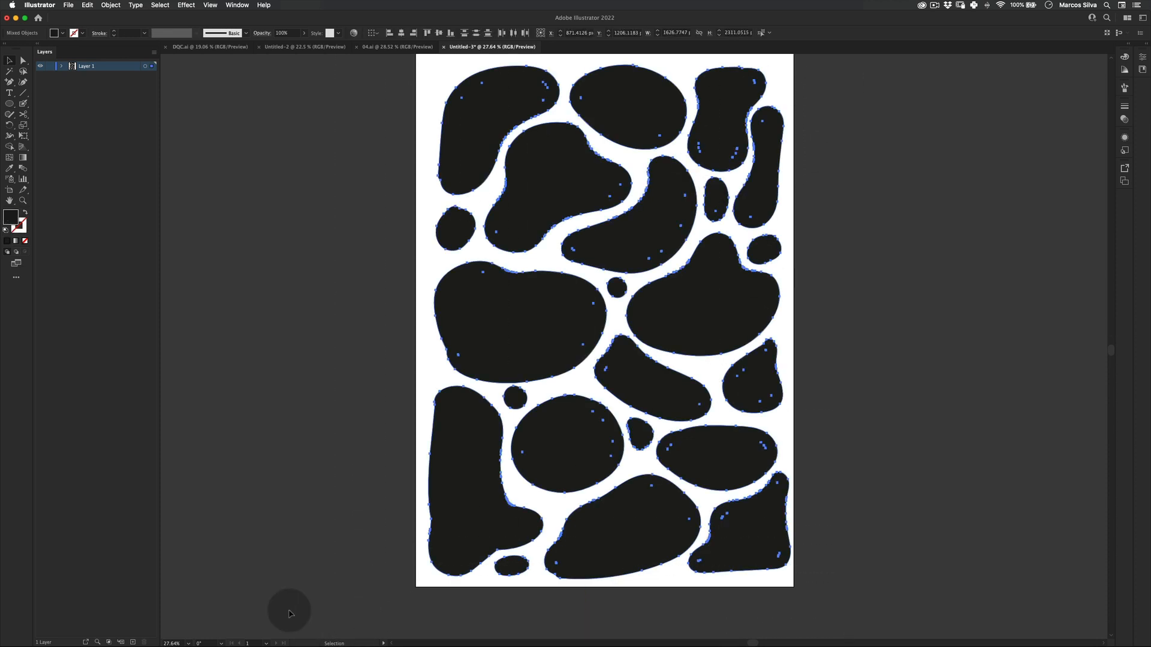
{"action": "right_click", "coordinate": [557, 191]}
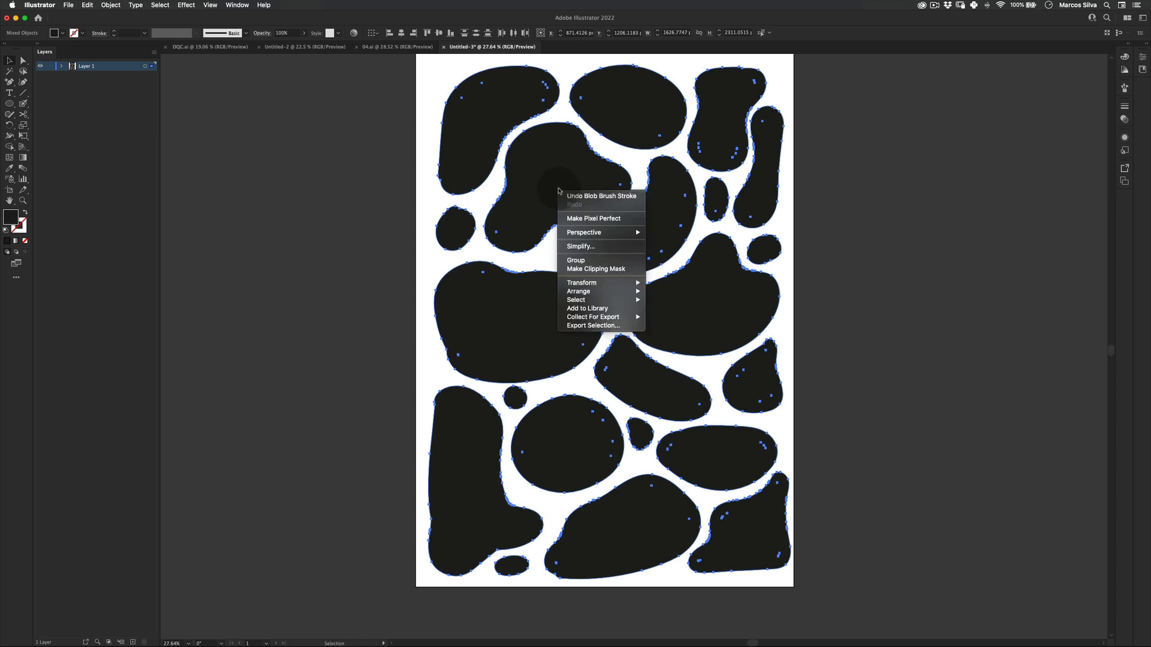
{"action": "left_click", "coordinate": [585, 247]}
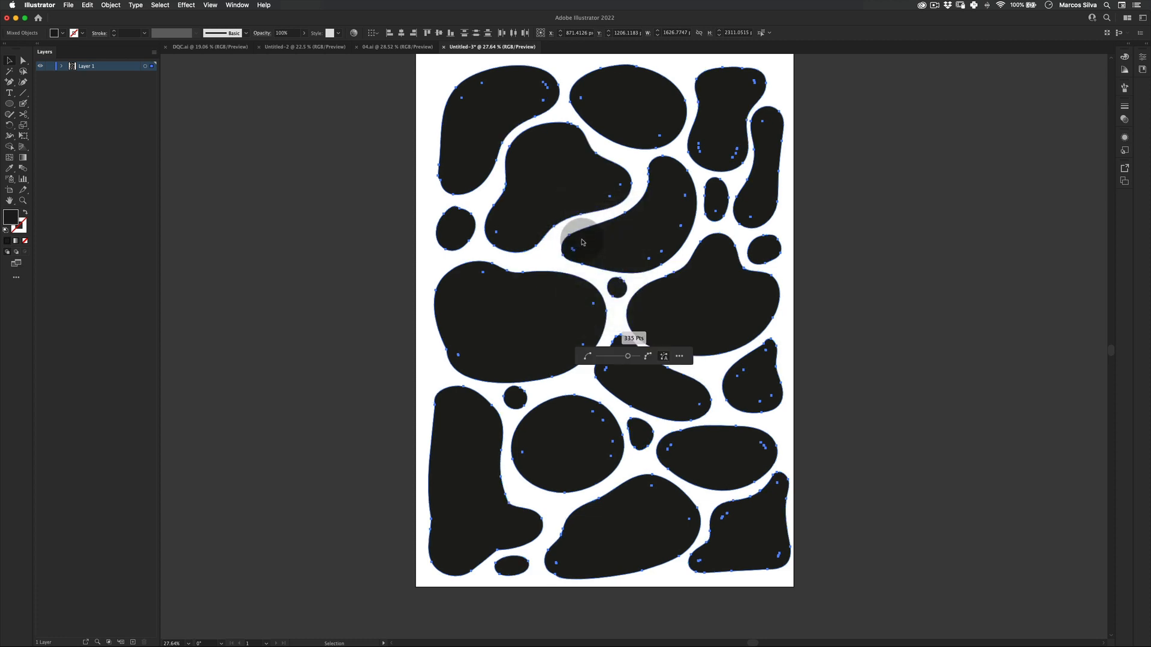
{"action": "left_click", "coordinate": [604, 364]}
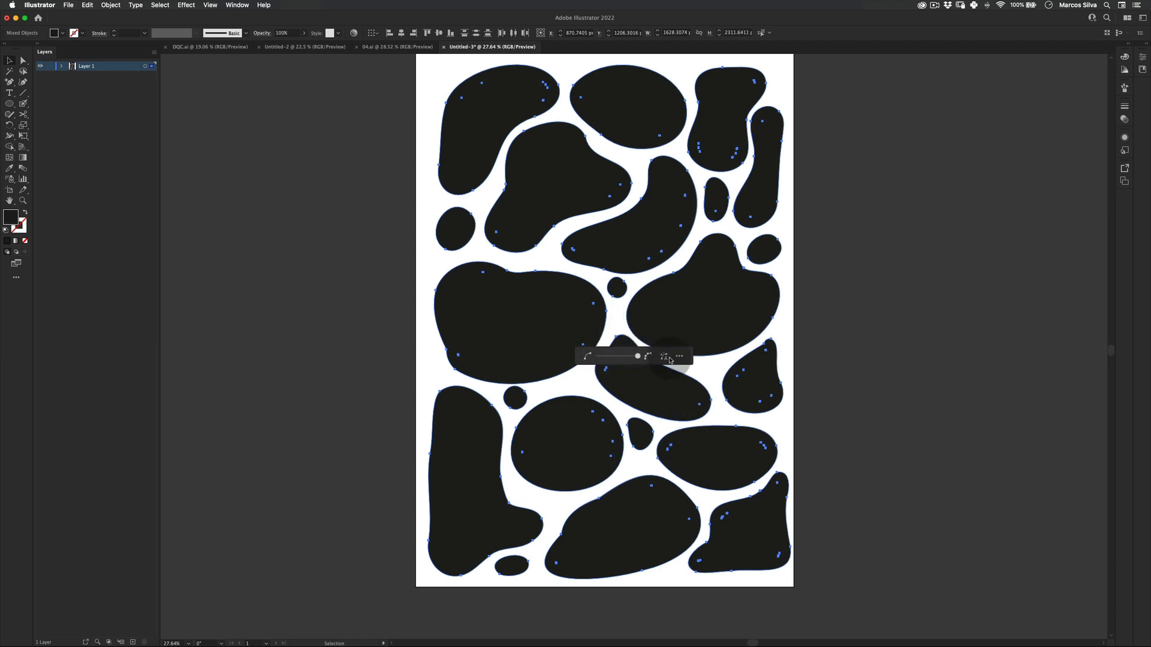
{"action": "left_click_drag", "start_coordinate": [601, 357], "coordinate": [646, 358]}
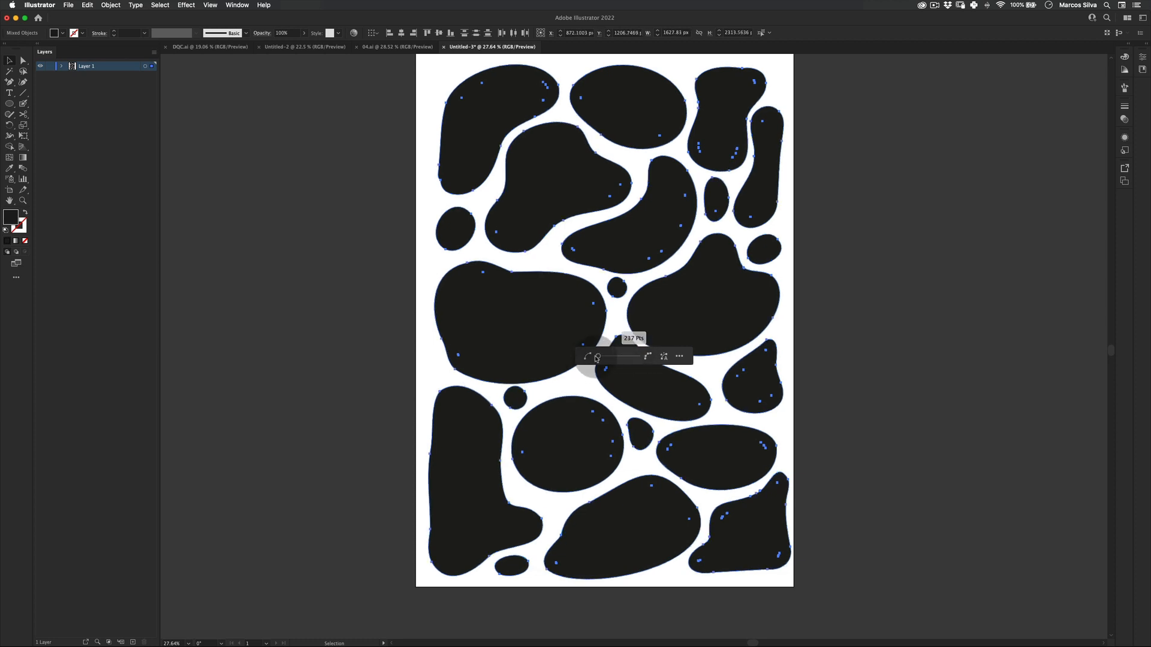
{"action": "key", "text": "v"}
{"action": "left_click", "coordinate": [856, 286]}
Try to remove a stray point from the slanted middle blob, undoing the accidental deletions.
{"action": "key", "text": "a"}
{"action": "left_click", "coordinate": [606, 369]}
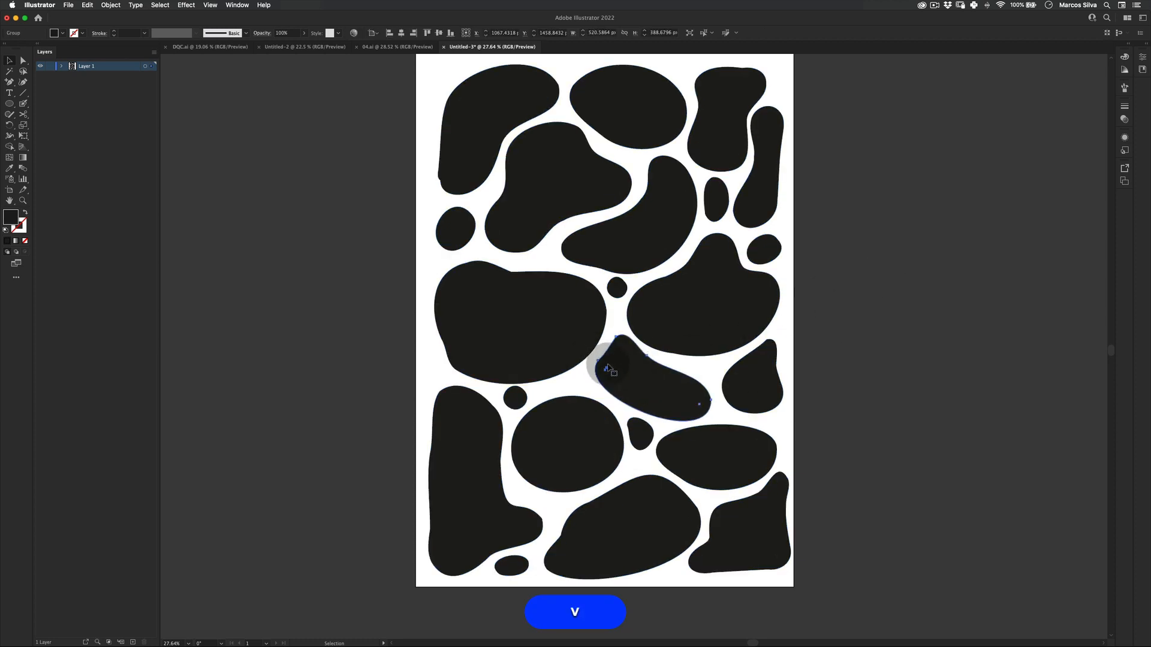
{"action": "key", "text": "BackSpace"}
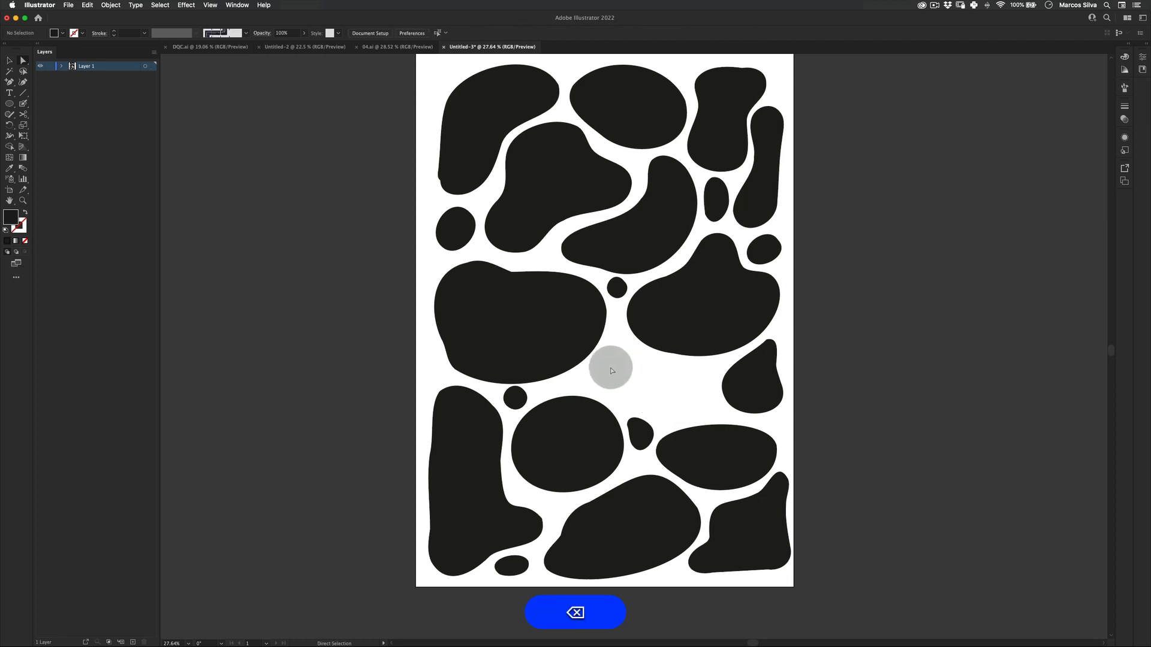
{"action": "key", "text": "super+z"}
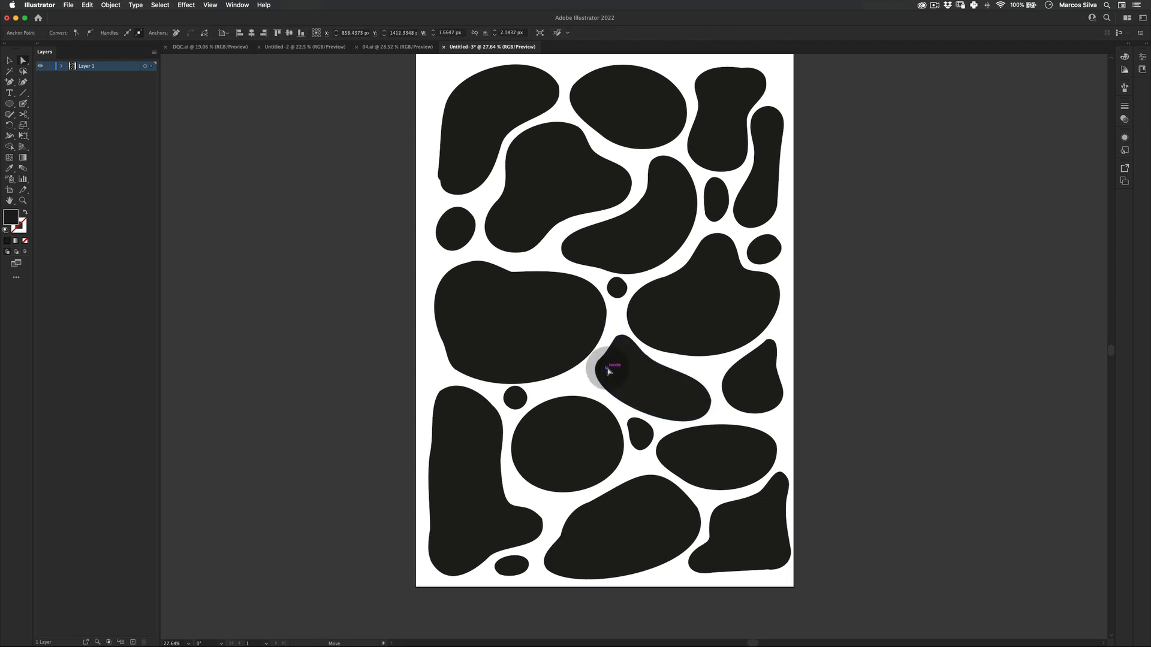
{"action": "key", "text": "BackSpace"}
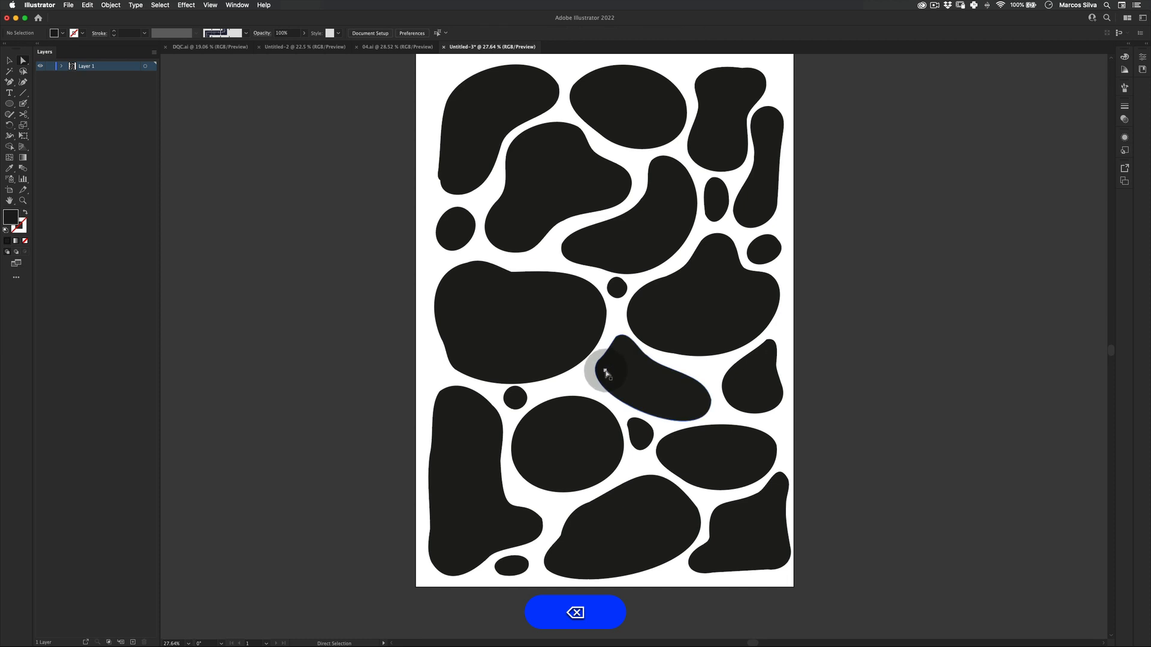
{"action": "left_click", "coordinate": [607, 372]}
{"action": "key", "text": "BackSpace"}
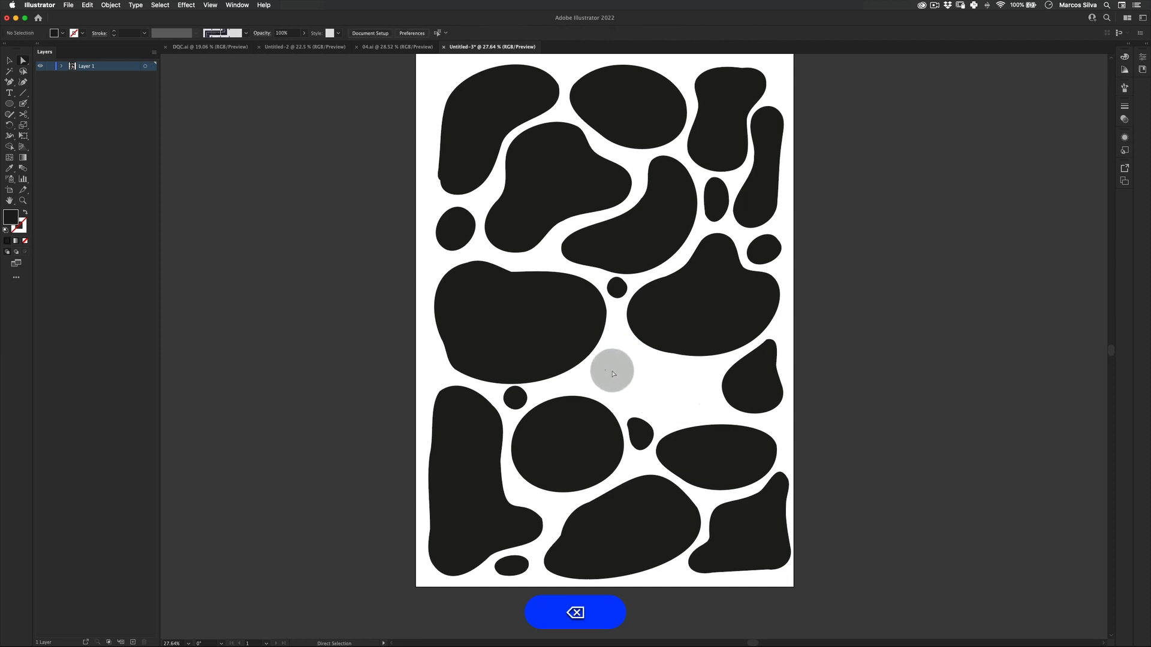
{"action": "key", "text": "super+z"}
{"action": "key", "text": "a"}
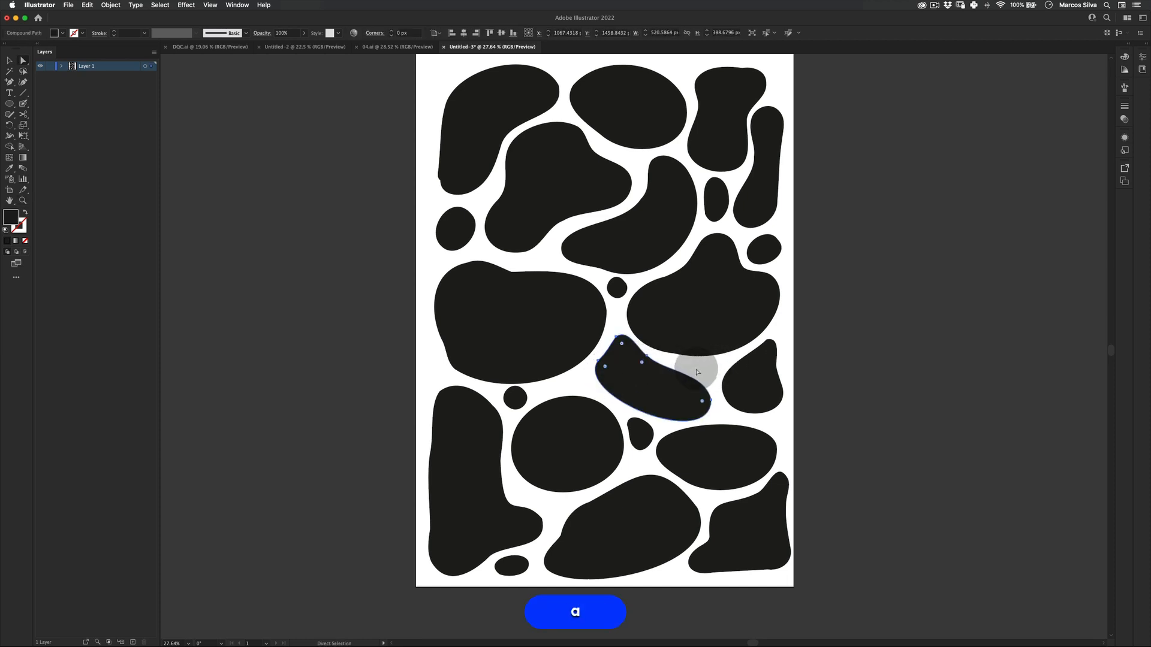
{"action": "right_click", "coordinate": [666, 376]}
{"action": "left_click", "coordinate": [832, 376]}
{"action": "right_click", "coordinate": [670, 389]}
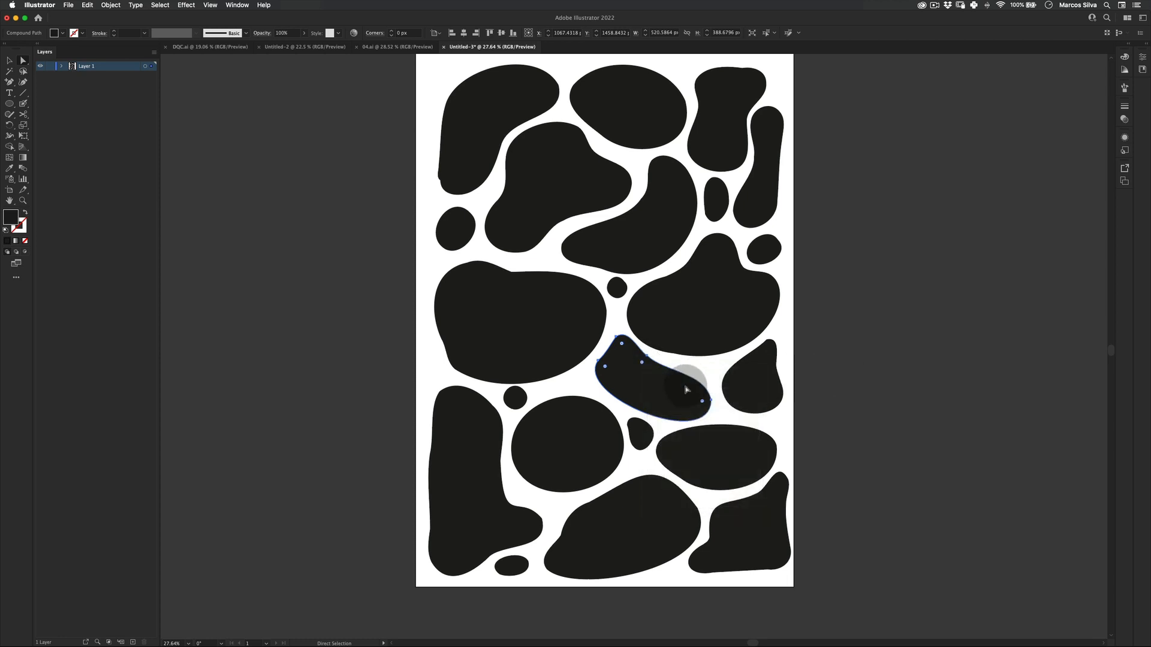
{"action": "left_click", "coordinate": [717, 450]}
Select and delete a stray anchor point at the tip of the small right-edge blob.
{"action": "left_click", "coordinate": [786, 367]}
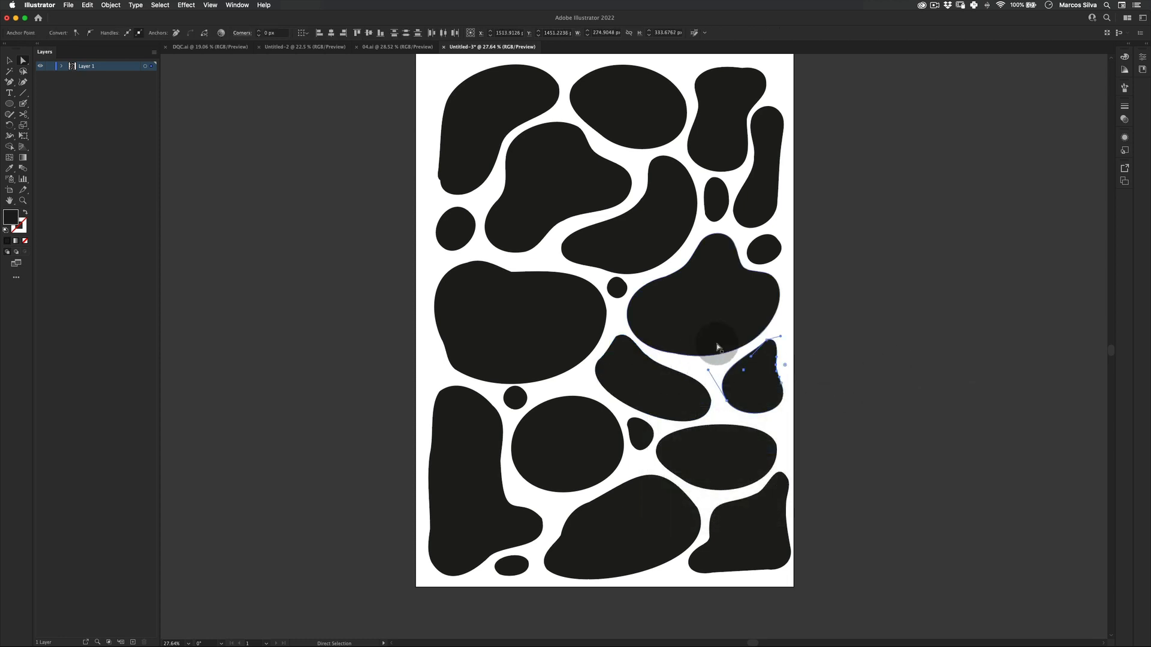
{"action": "left_click", "coordinate": [752, 363]}
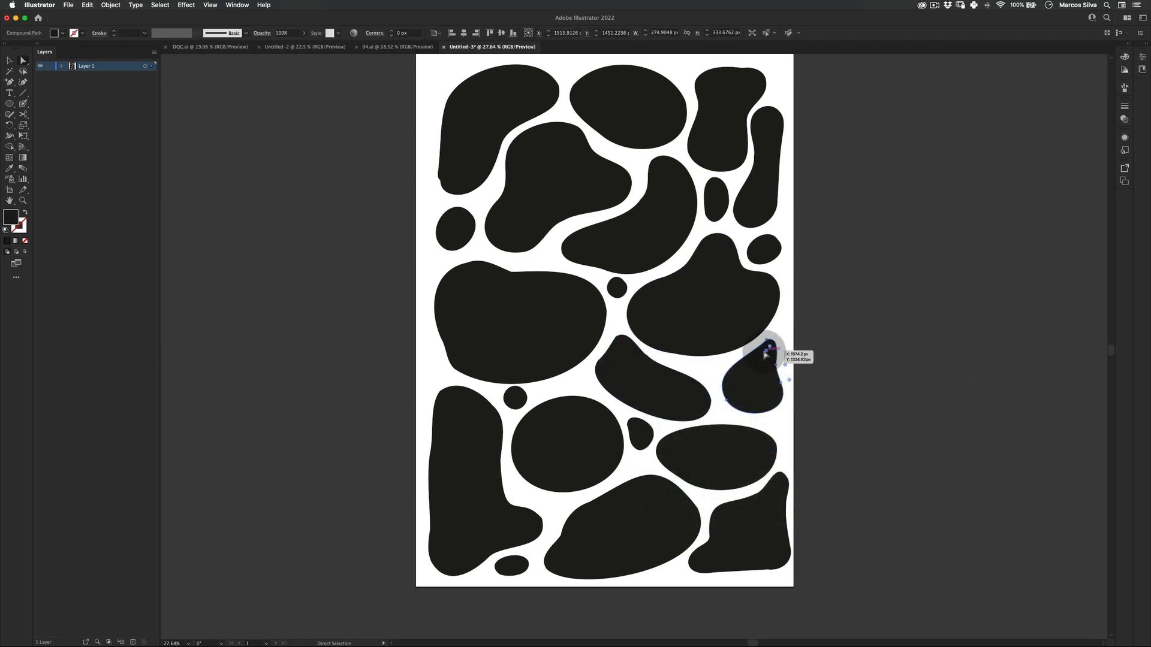
{"action": "key", "text": "BackSpace"}
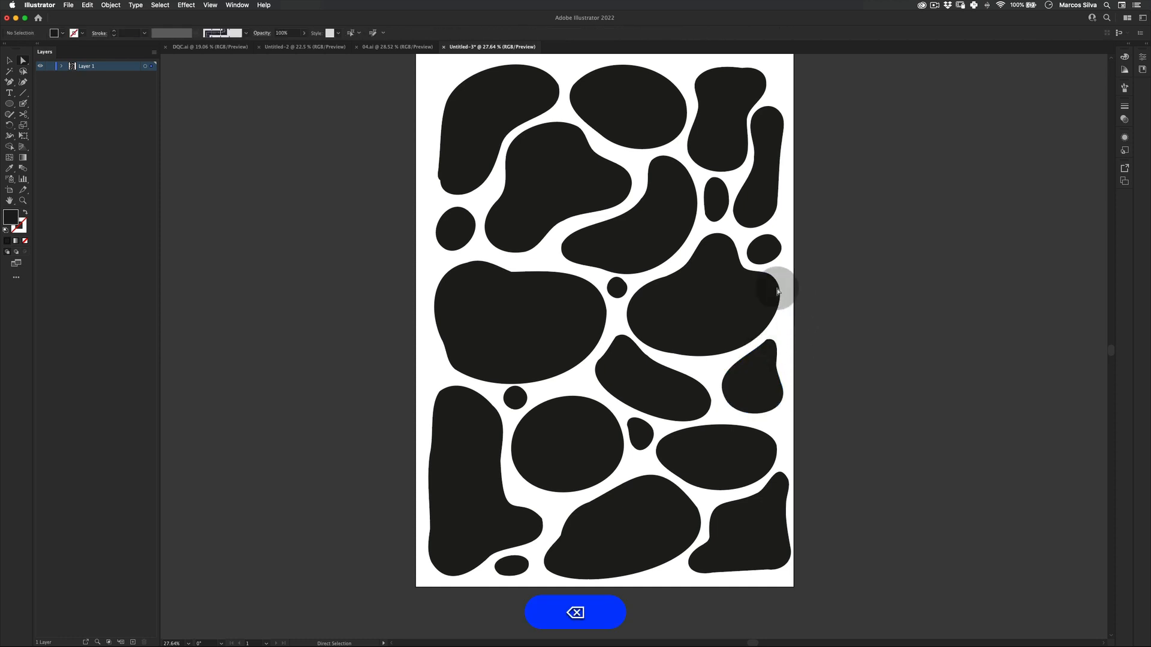
Zoom and pan around the artboard to review the whole blob pattern.
{"action": "left_click", "coordinate": [732, 329]}
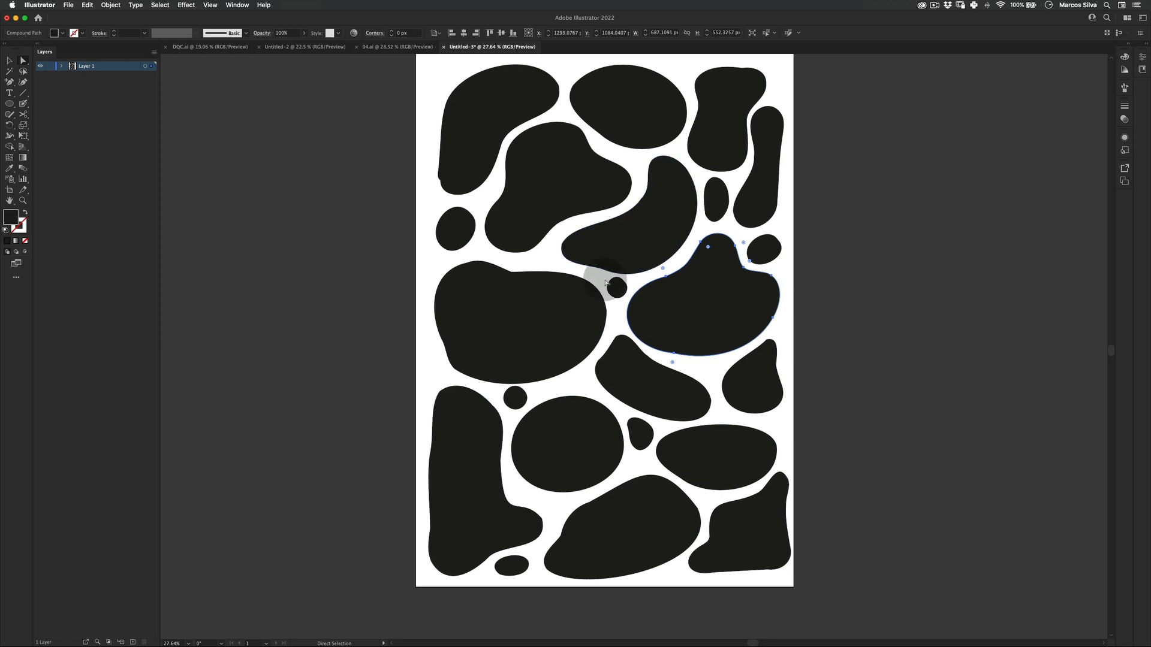
{"action": "key", "text": "space"}
{"action": "left_click_drag", "start_coordinate": [502, 249], "coordinate": [519, 312]}
{"action": "key", "text": "z"}
{"action": "left_click_drag", "start_coordinate": [603, 303], "coordinate": [566, 327]}
{"action": "key", "text": "space"}
{"action": "left_click_drag", "start_coordinate": [566, 327], "coordinate": [494, 305]}
{"action": "key", "text": "v"}
{"action": "left_click_drag", "start_coordinate": [767, 106], "coordinate": [375, 595]}
{"action": "left_click", "coordinate": [269, 419]}
{"action": "key", "text": "v"}
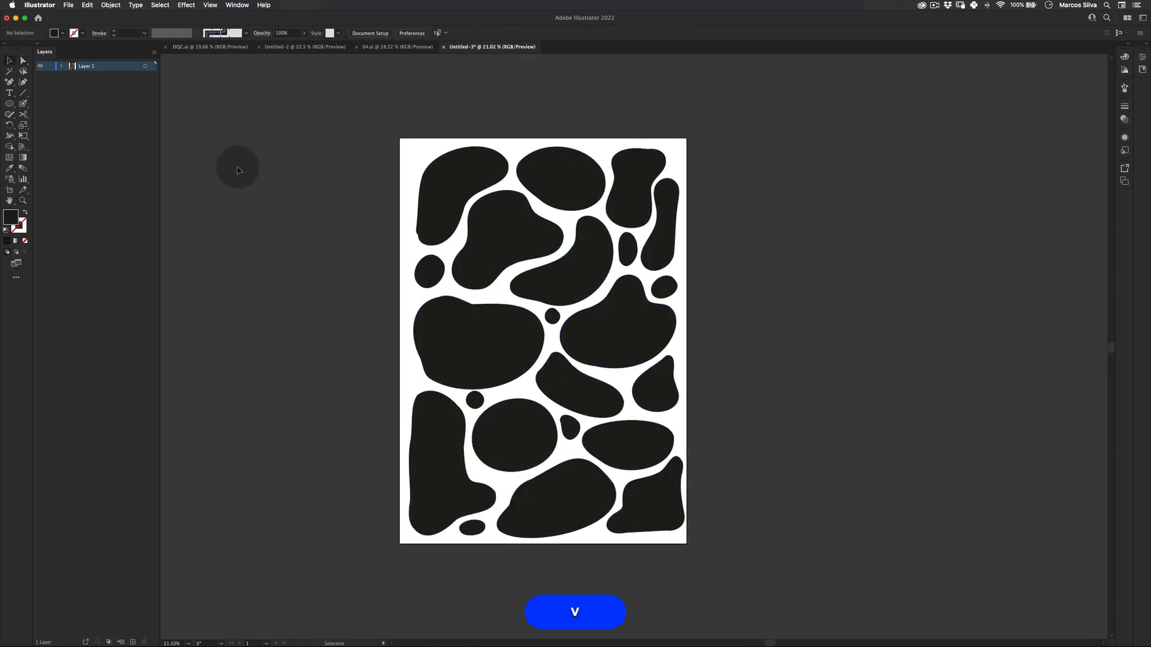
Select all the blob shapes and group them, then deselect.
{"action": "left_click_drag", "start_coordinate": [352, 102], "coordinate": [734, 624]}
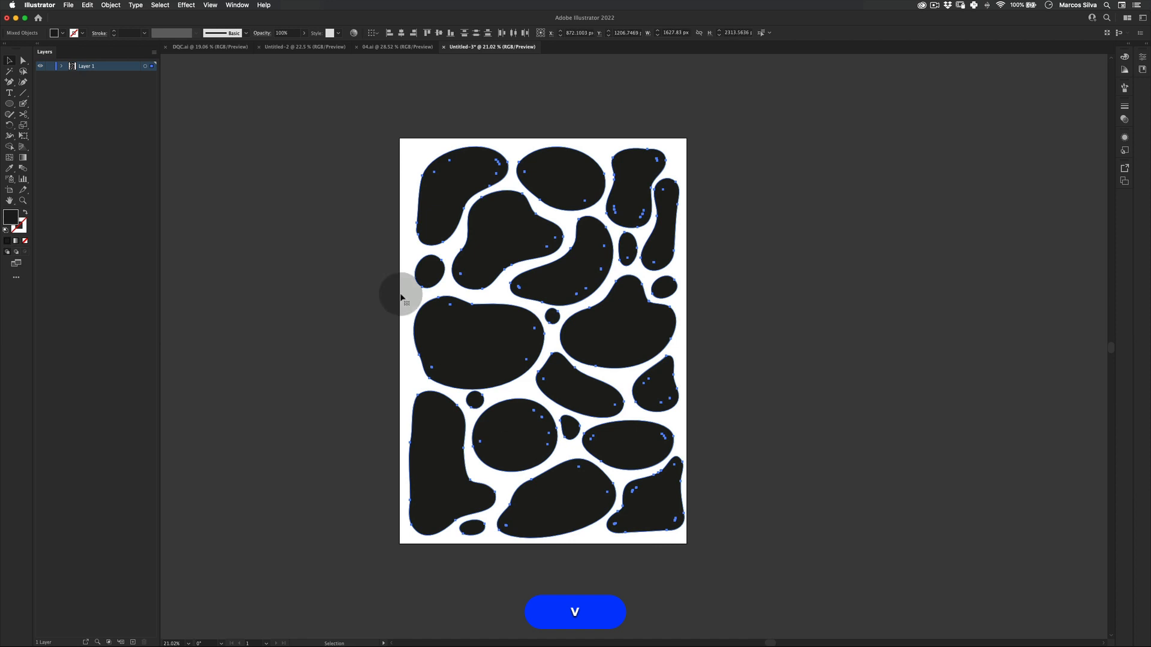
{"action": "left_click", "coordinate": [110, 5]}
{"action": "left_click", "coordinate": [115, 46]}
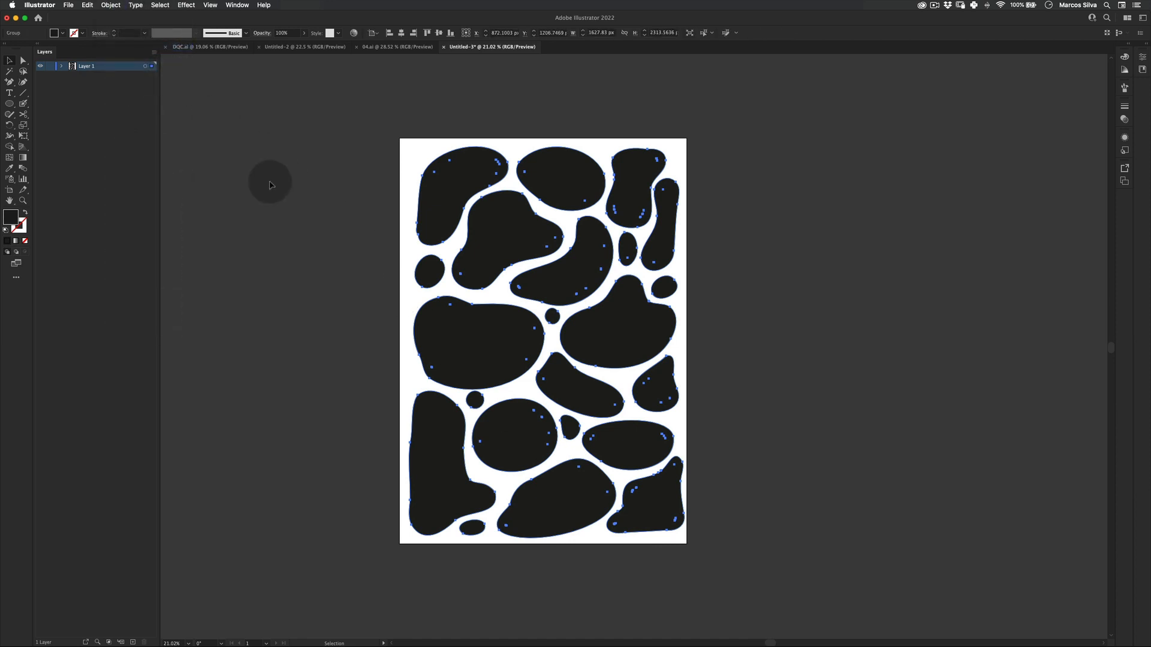
{"action": "left_click", "coordinate": [312, 295]}
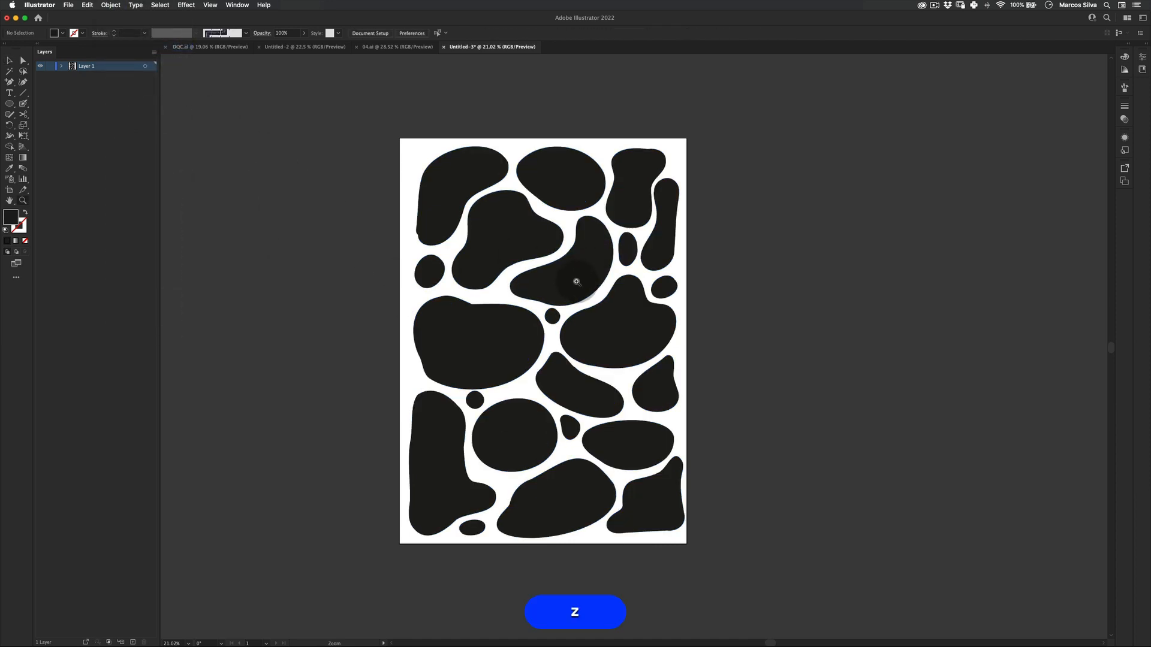
Select the blob group and apply the 3D and Materials Inflate effect.
{"action": "left_click_drag", "start_coordinate": [551, 287], "coordinate": [557, 283]}
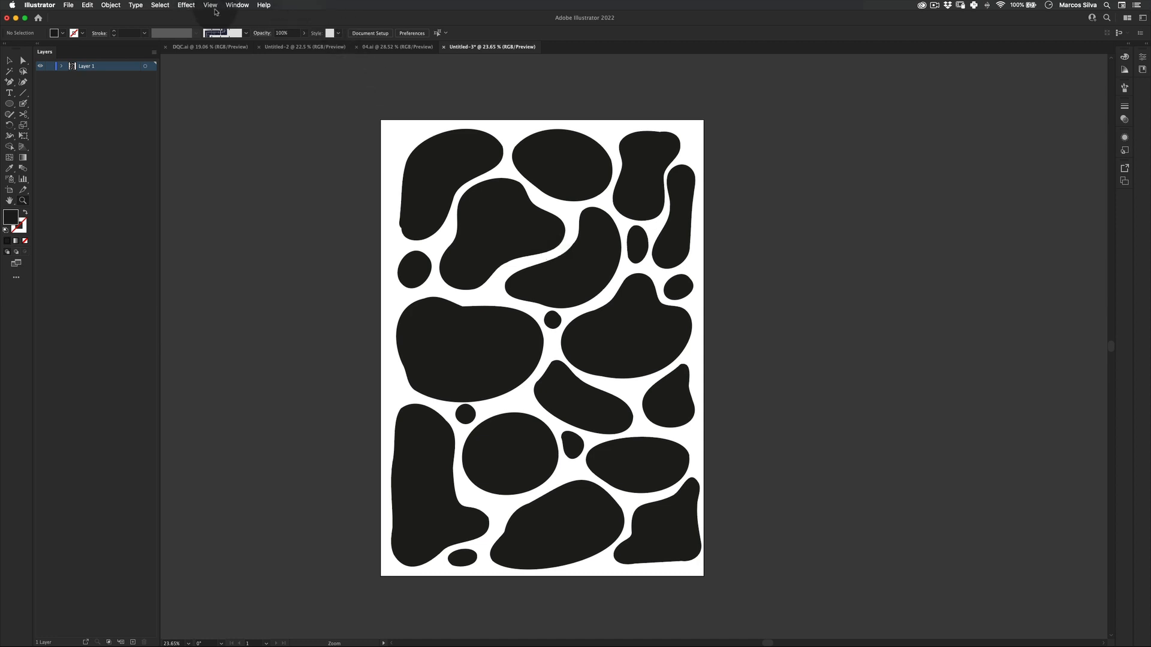
{"action": "key", "text": "v"}
{"action": "left_click", "coordinate": [481, 157]}
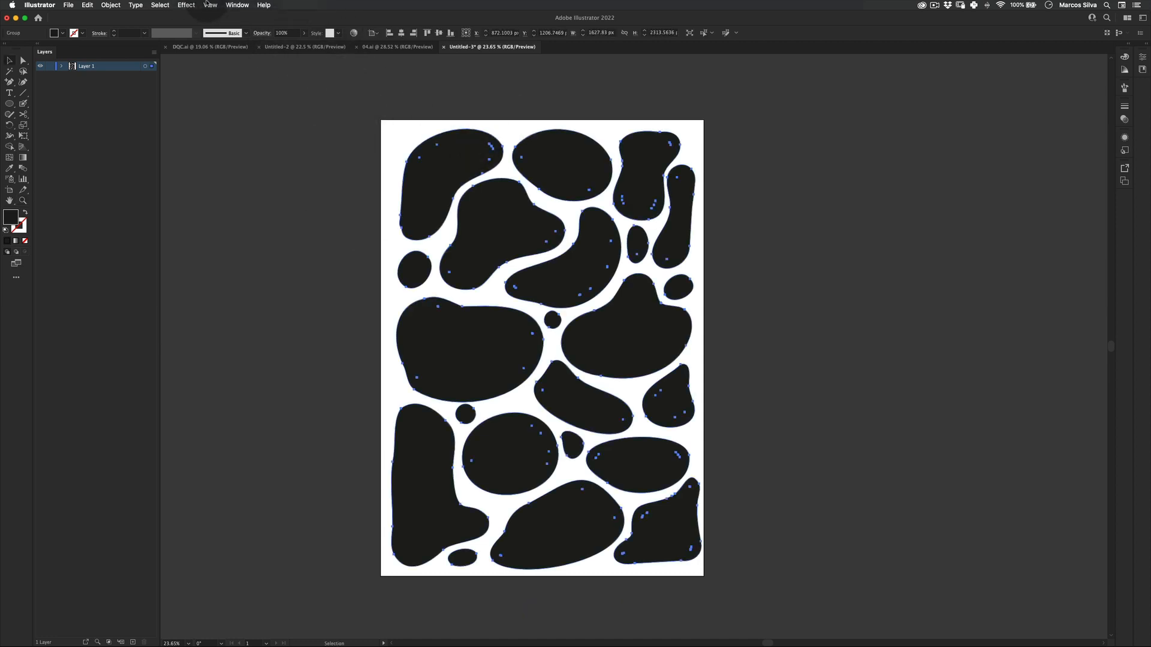
{"action": "left_click", "coordinate": [187, 5]}
{"action": "mouse_move", "coordinate": [251, 61]}
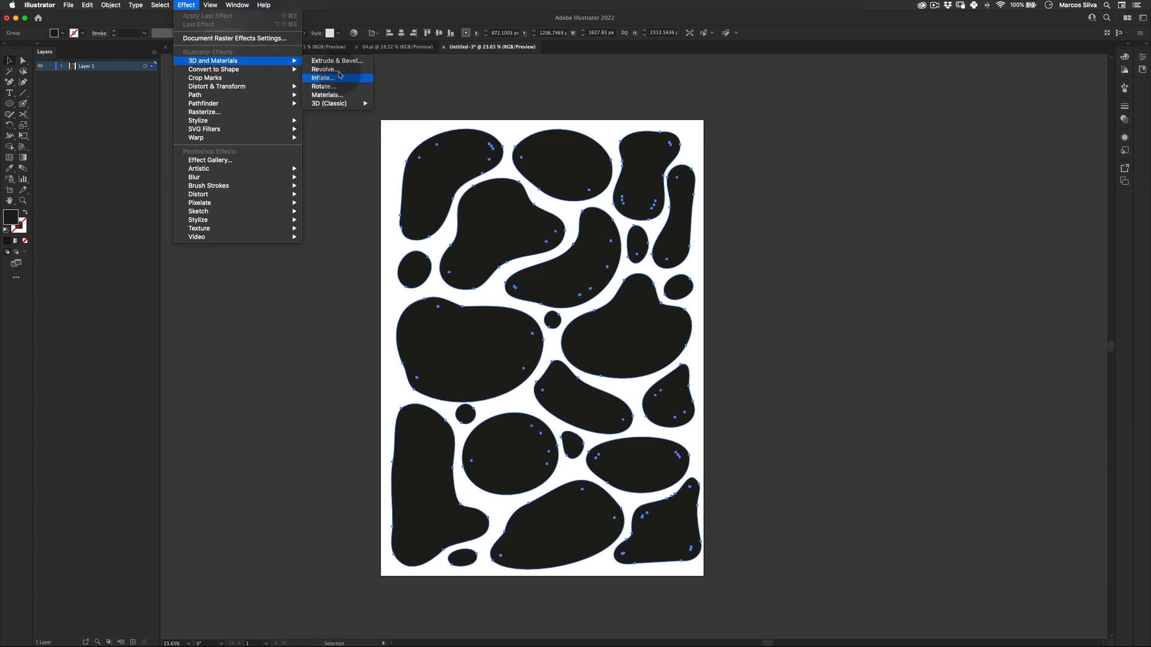
{"action": "left_click", "coordinate": [337, 70]}
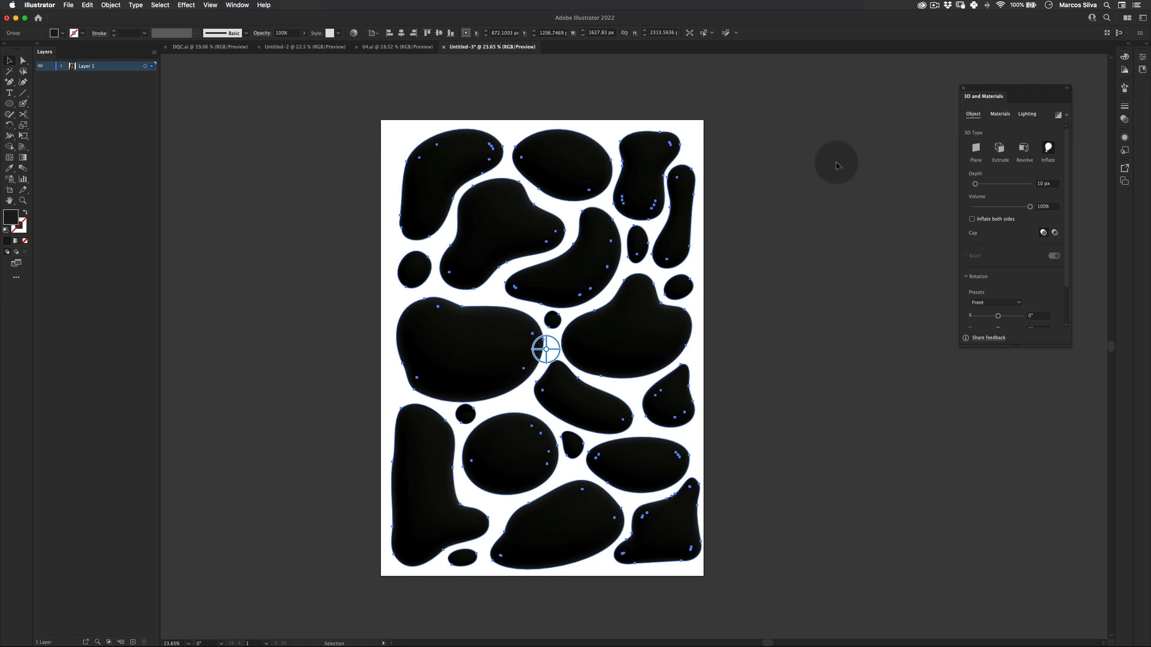
Set the Inflate depth to 1117 px.
{"action": "left_click_drag", "start_coordinate": [1022, 88], "coordinate": [757, 121]}
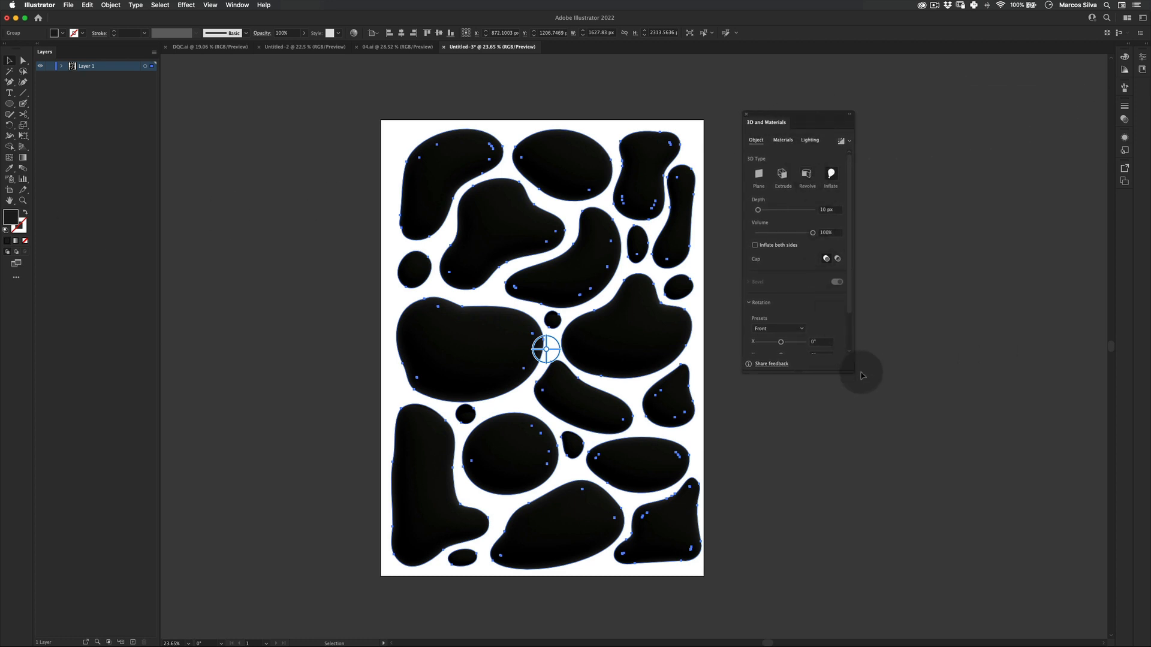
{"action": "left_click_drag", "start_coordinate": [851, 369], "coordinate": [940, 537]}
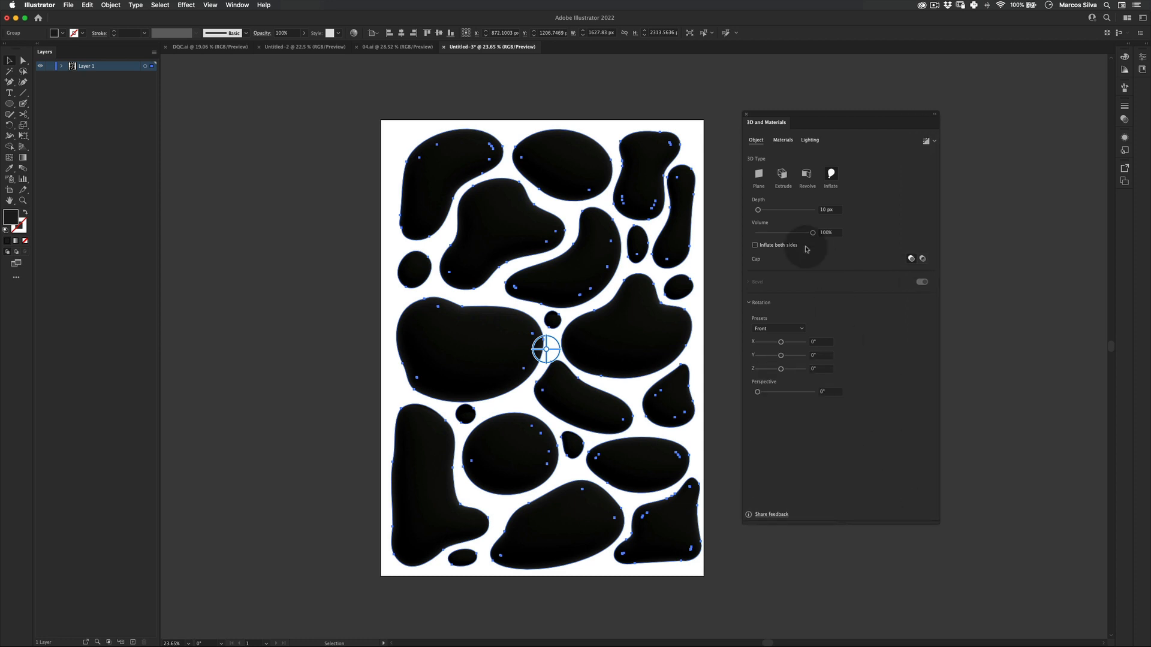
{"action": "left_click", "coordinate": [781, 210]}
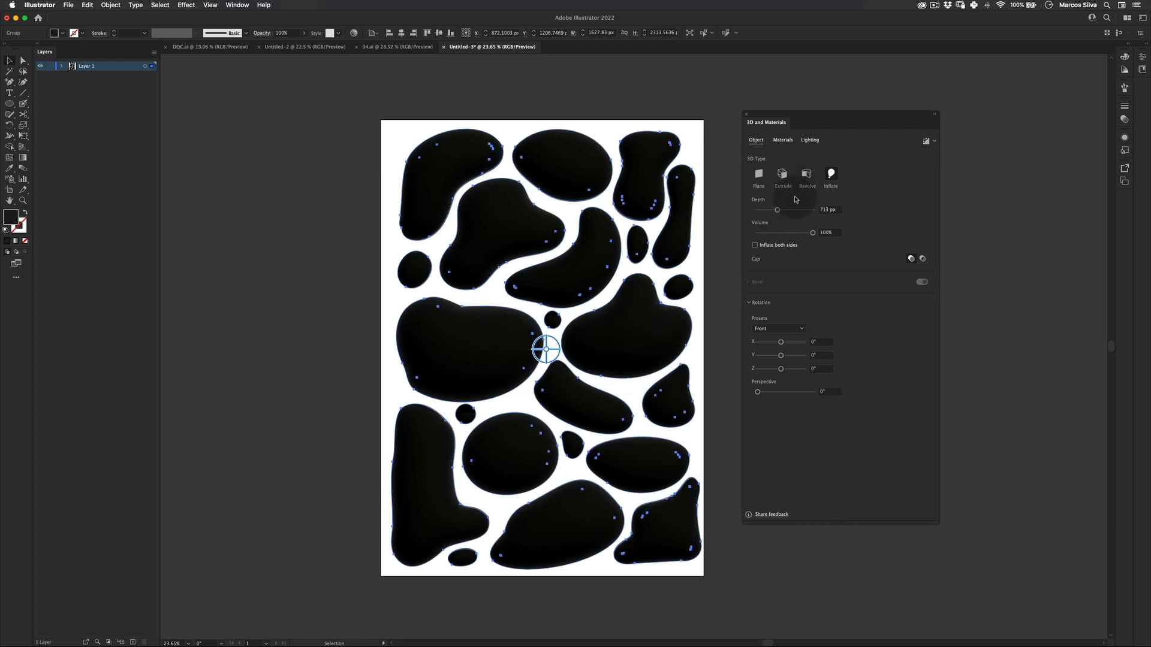
{"action": "left_click_drag", "start_coordinate": [787, 211], "coordinate": [799, 210]}
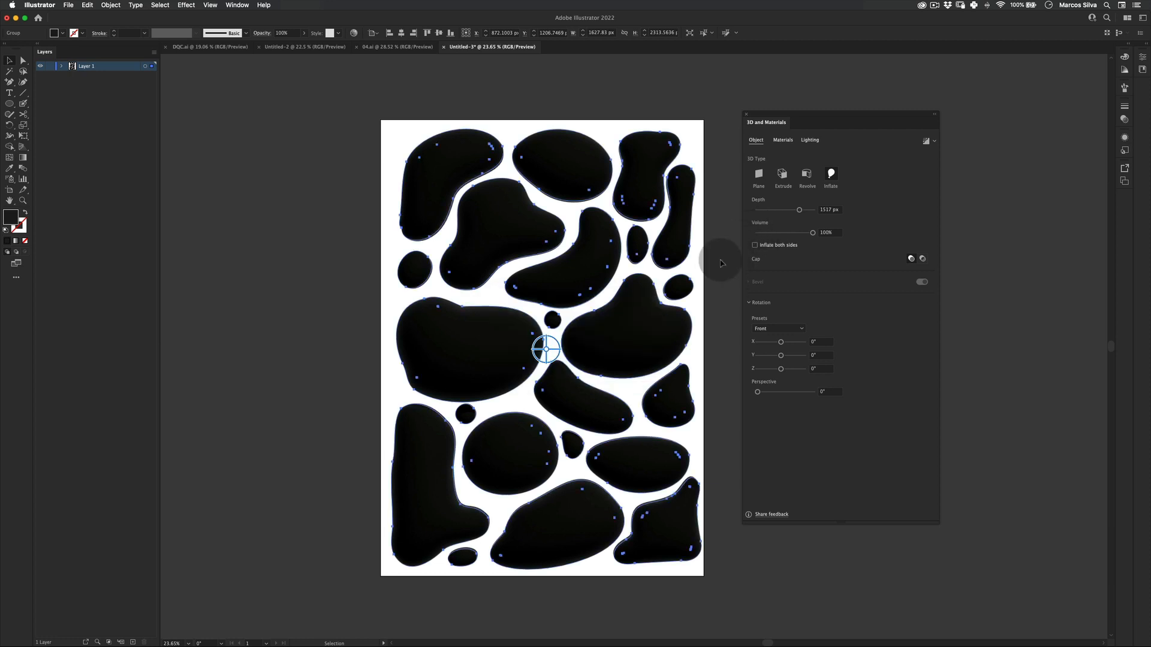
Apply the Spotted Concrete material to the blobs and raise the Inflate depth to 1964 px.
{"action": "left_click", "coordinate": [783, 140]}
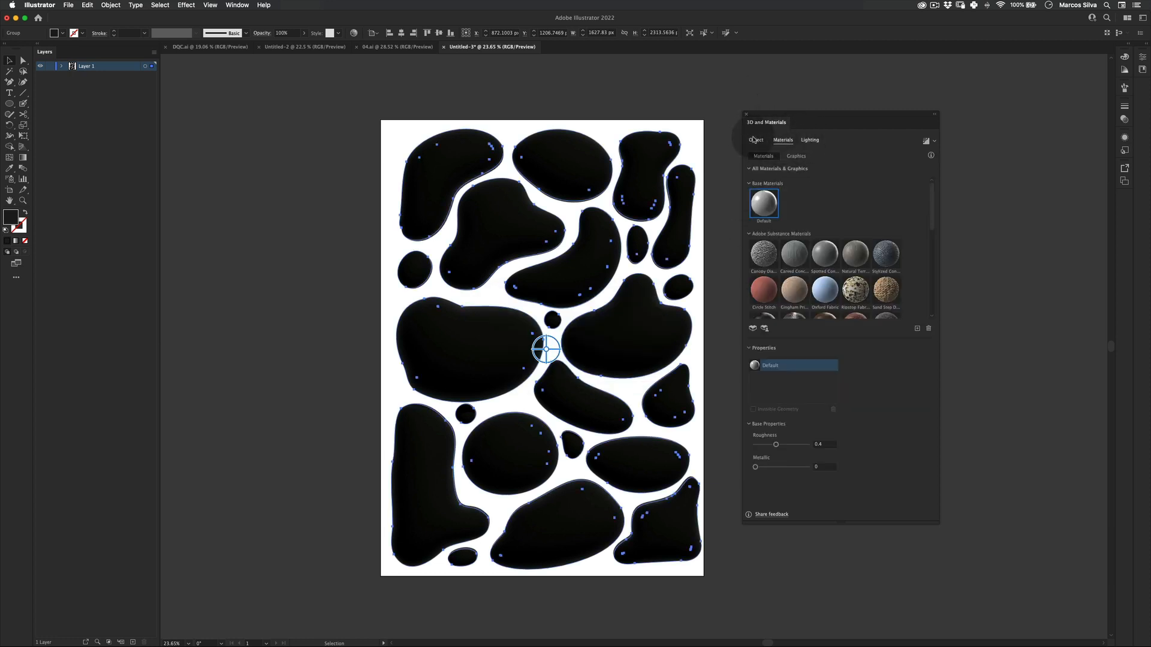
{"action": "left_click", "coordinate": [829, 256]}
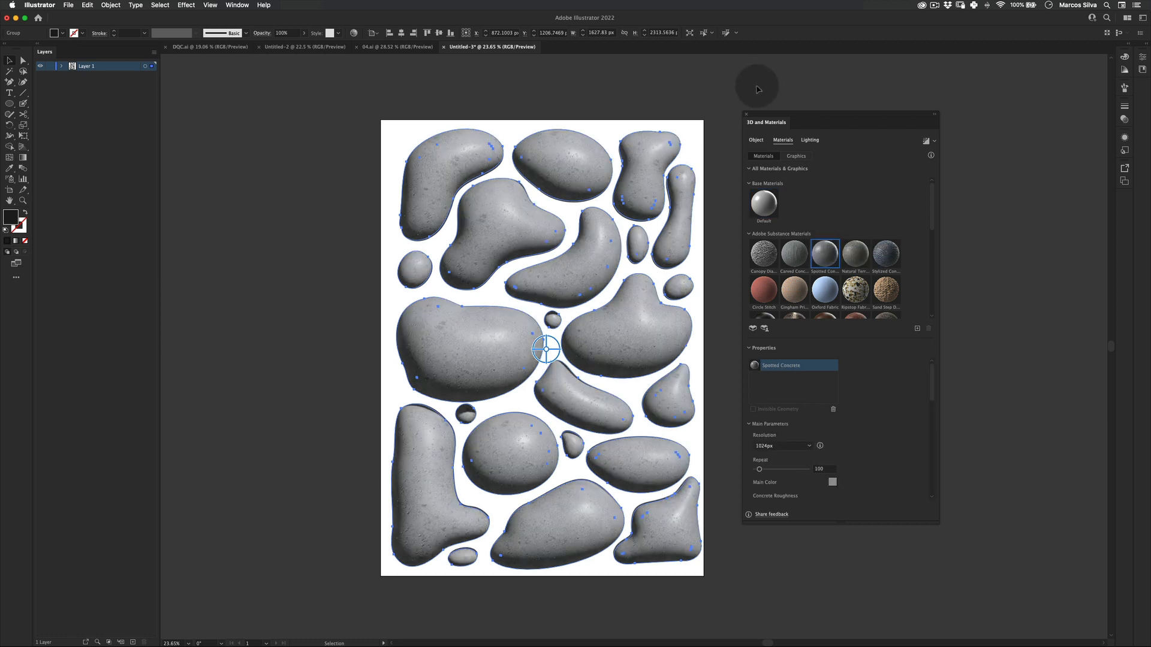
{"action": "left_click", "coordinate": [756, 140]}
{"action": "left_click_drag", "start_coordinate": [802, 214], "coordinate": [814, 211]}
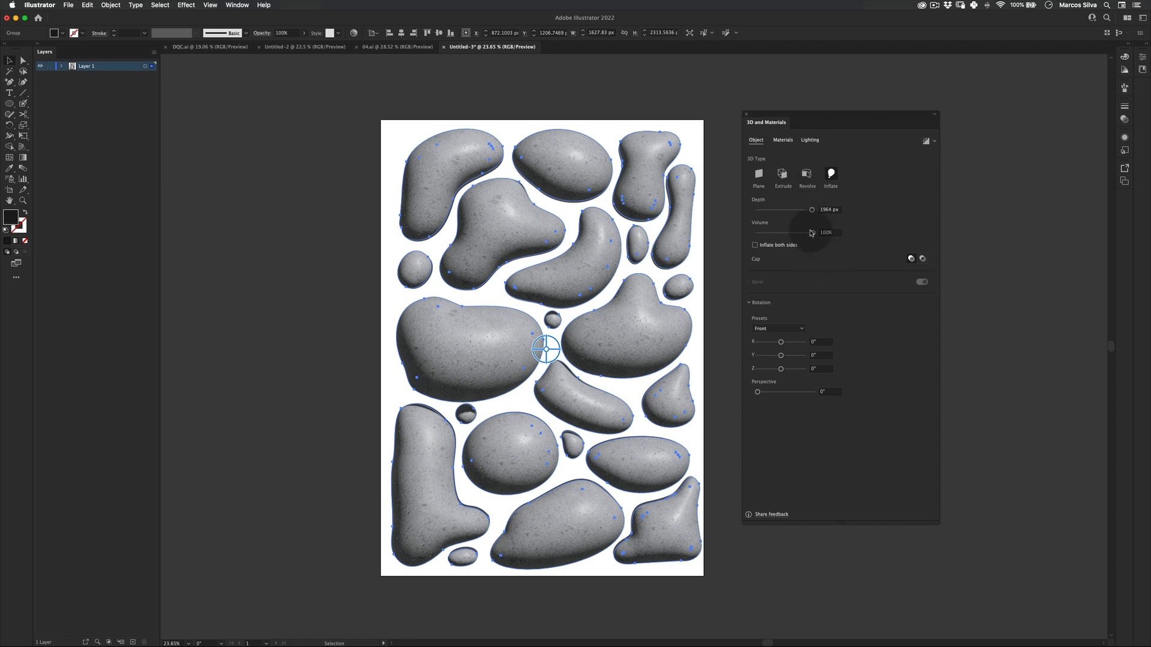
Browse the material library in the 3D and Materials panel.
{"action": "left_click", "coordinate": [783, 141]}
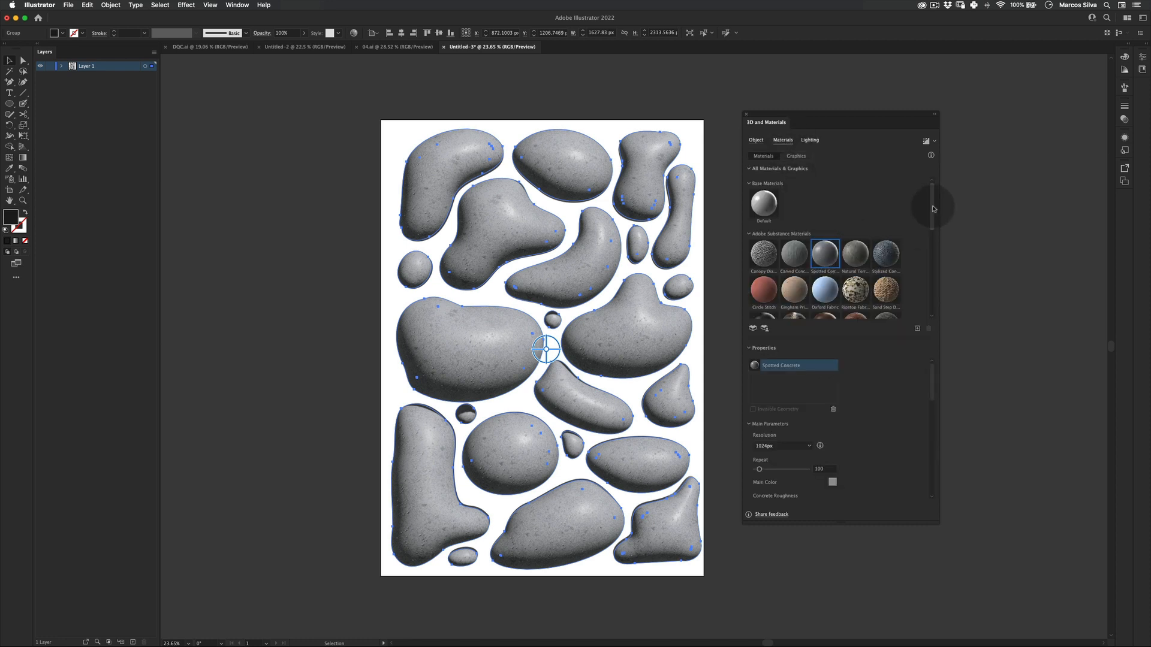
{"action": "left_click_drag", "start_coordinate": [930, 210], "coordinate": [937, 311]}
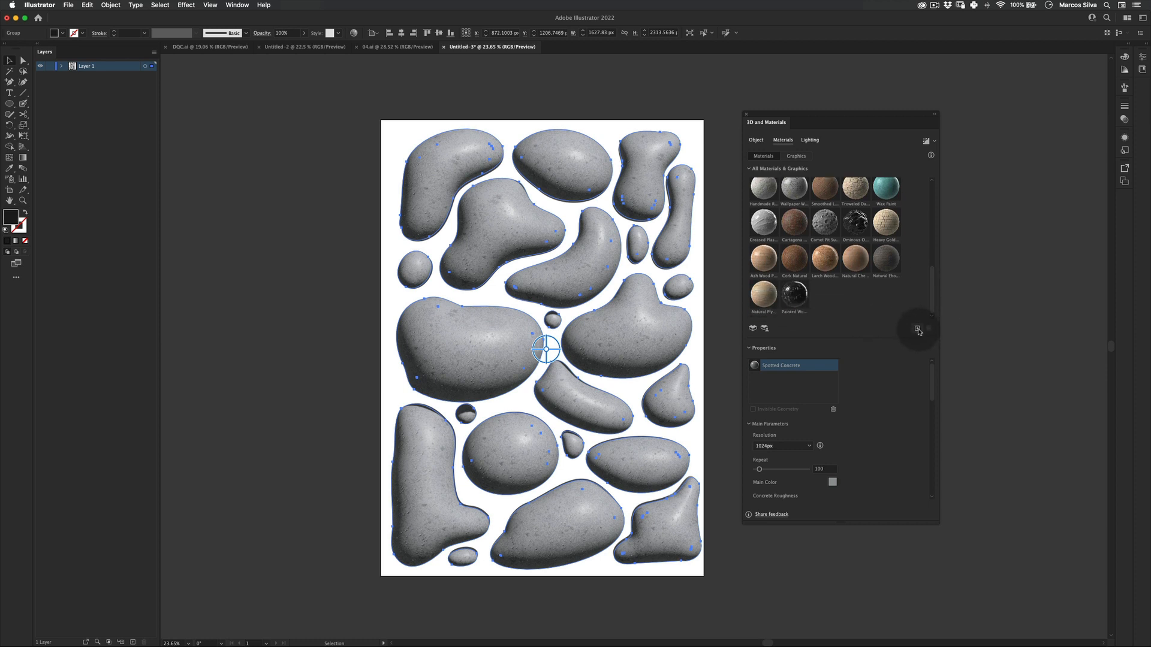
{"action": "left_click", "coordinate": [917, 329]}
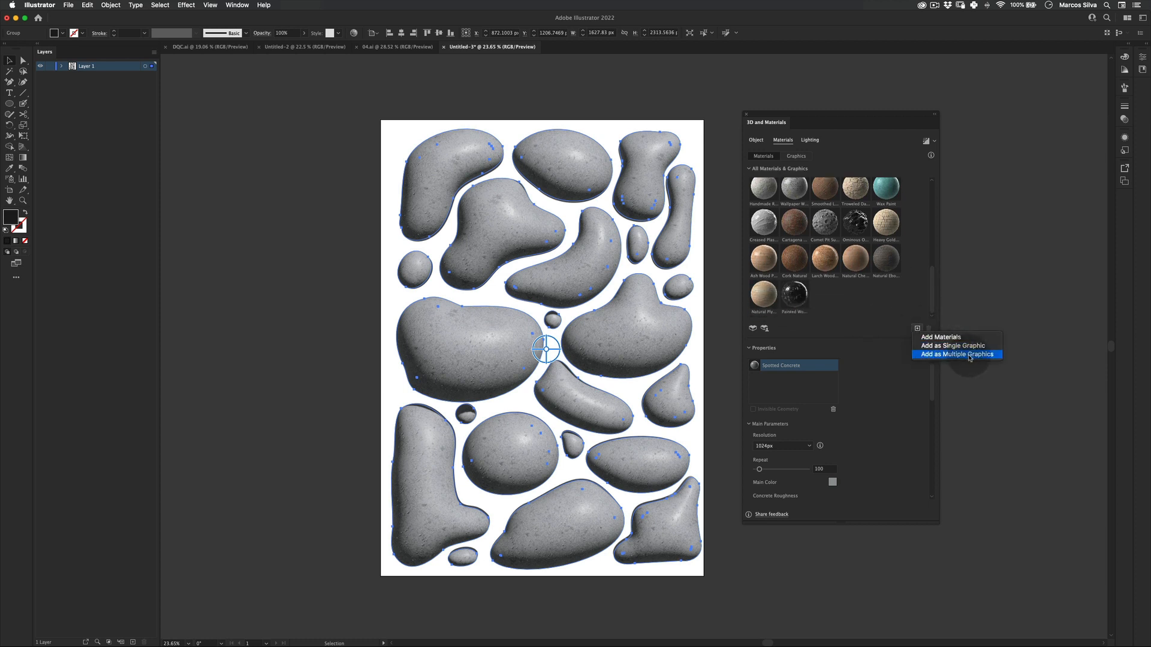
{"action": "left_click", "coordinate": [897, 309]}
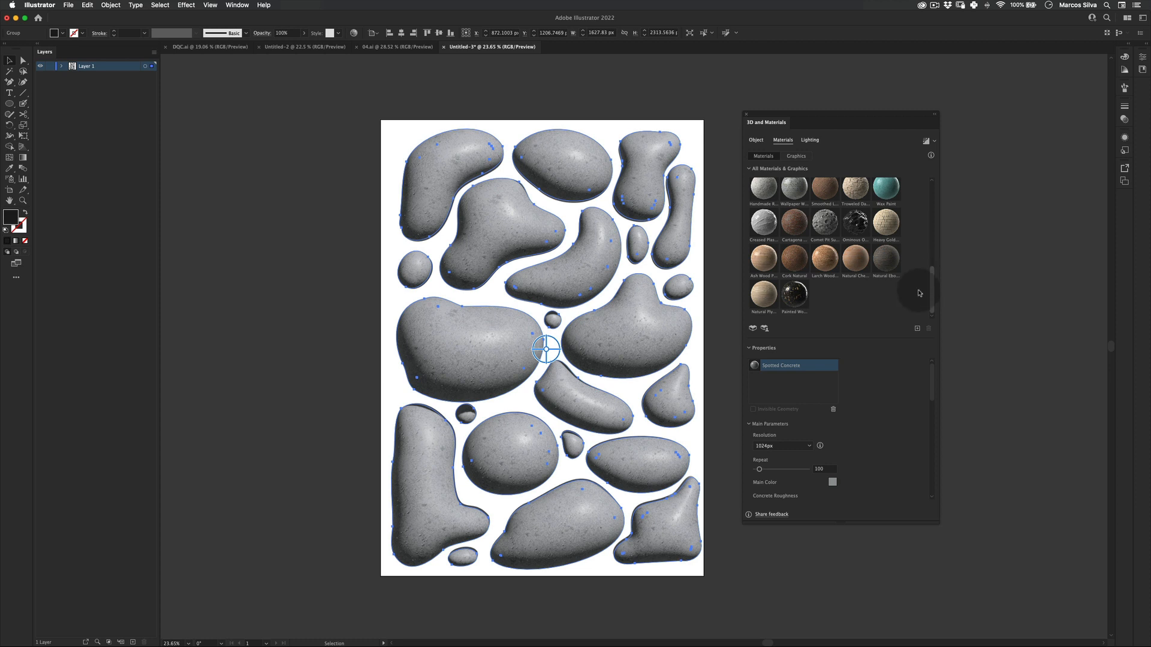
{"action": "left_click_drag", "start_coordinate": [934, 290], "coordinate": [927, 259]}
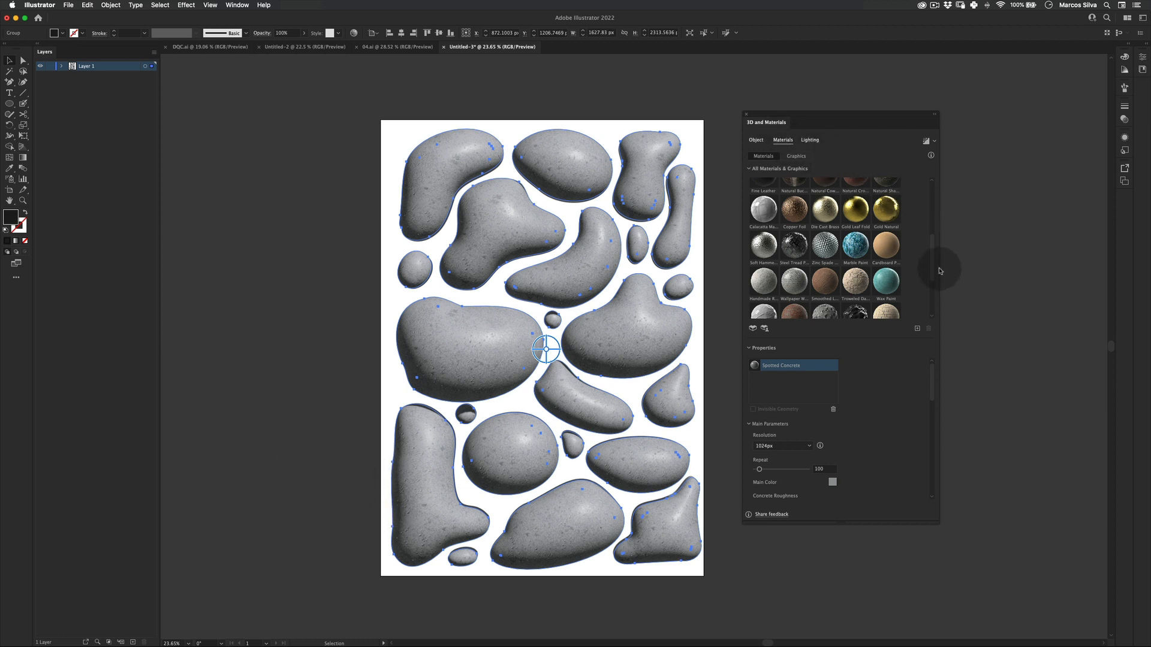
{"action": "scroll", "coordinate": [915, 204], "scroll_direction": "up", "scroll_amount": 5}
Set the Inflate depth to 1969 px.
{"action": "left_click", "coordinate": [756, 140]}
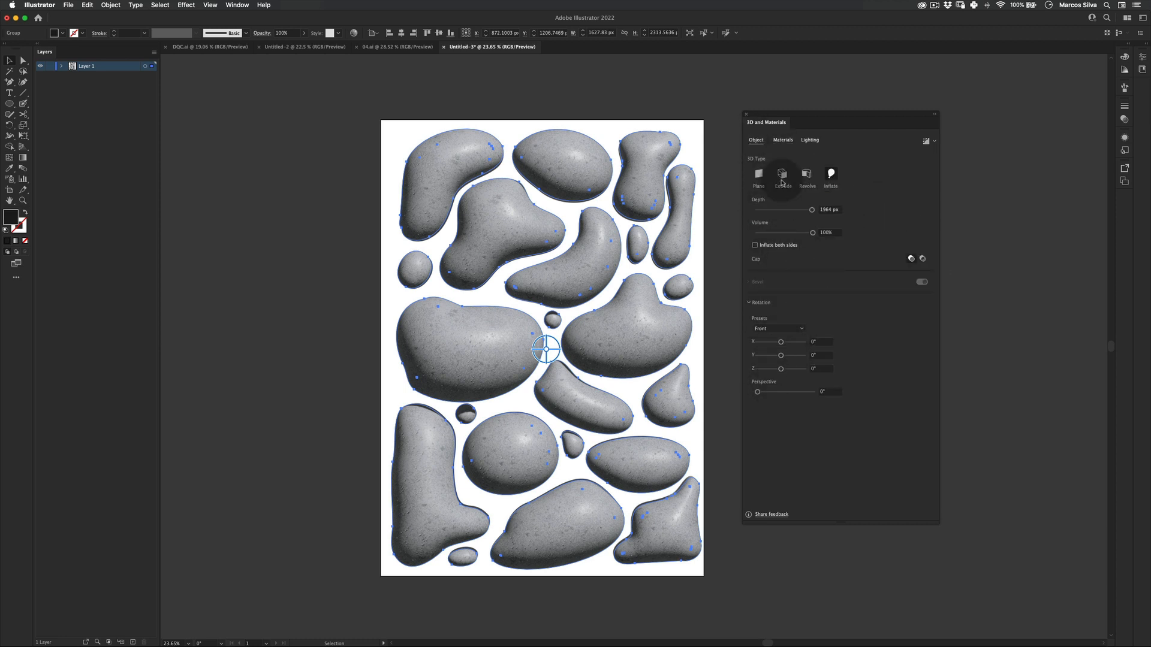
{"action": "left_click_drag", "start_coordinate": [813, 211], "coordinate": [817, 211]}
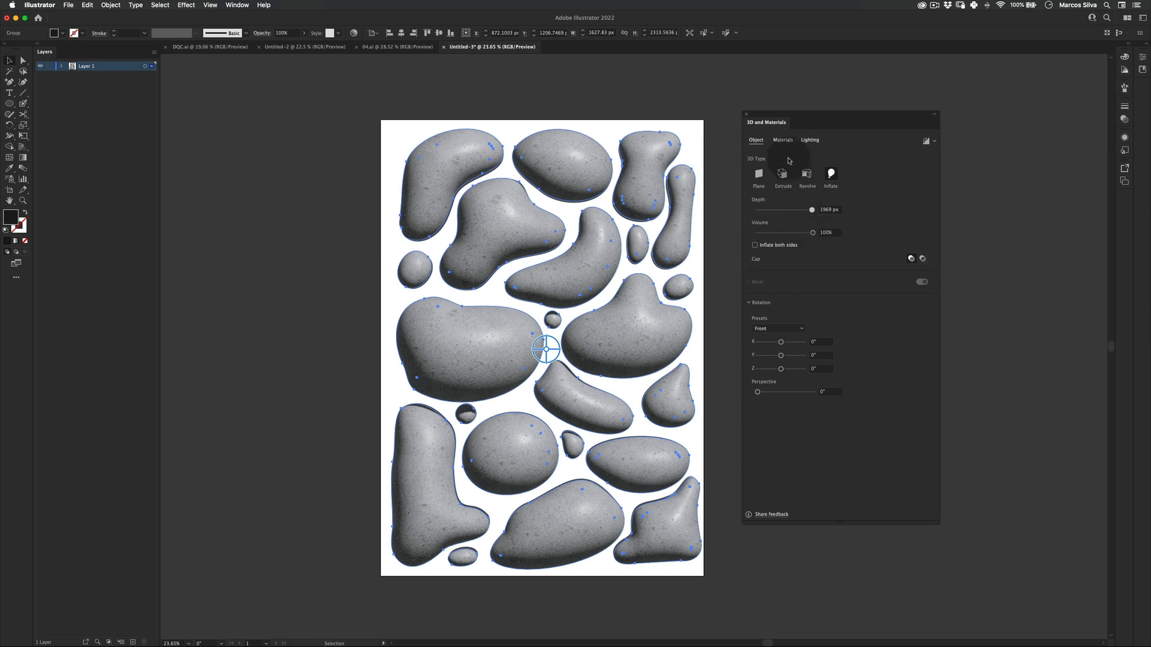
{"action": "key", "text": "v"}
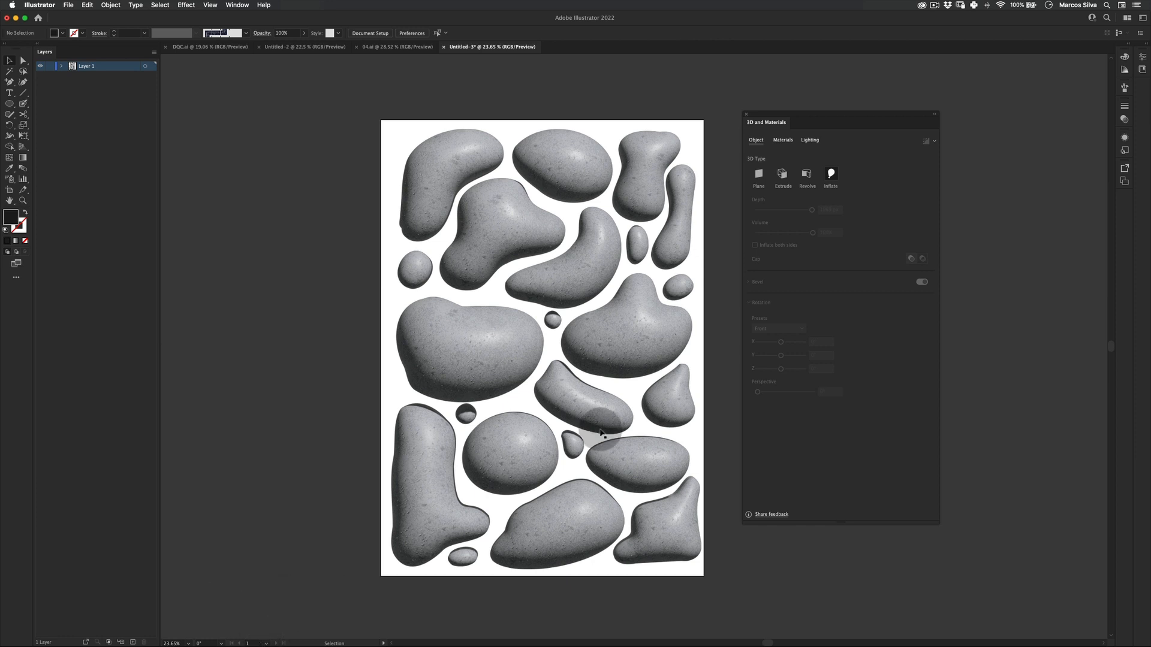
{"action": "left_click", "coordinate": [616, 243]}
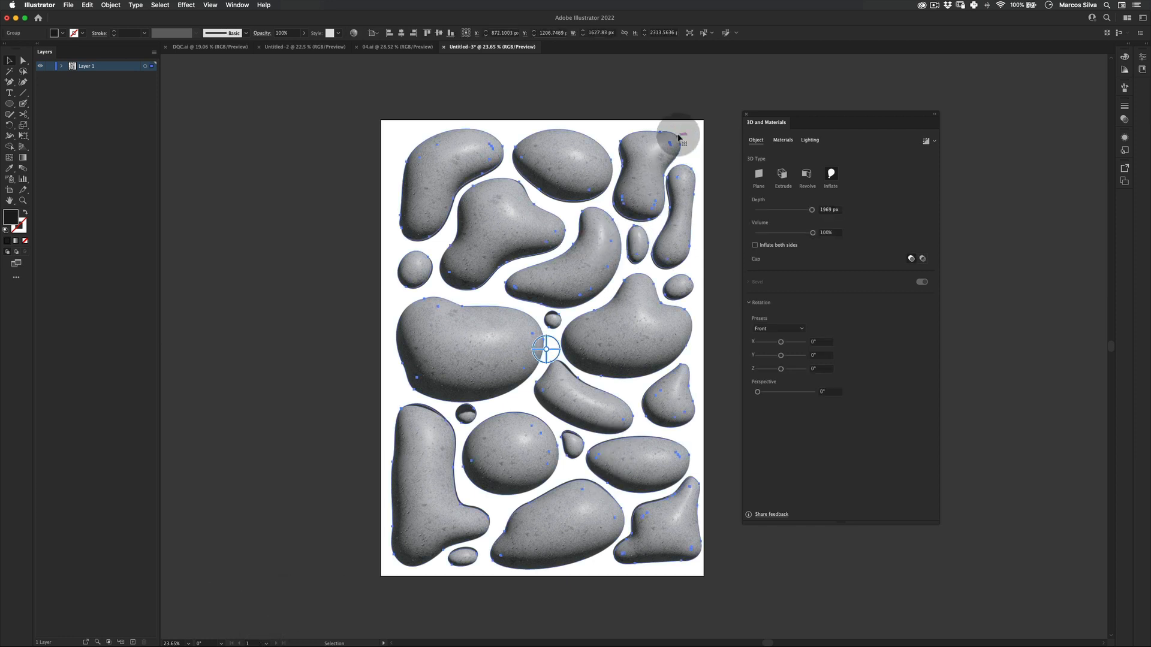
Create a new layer and move it below the blob layer.
{"action": "key", "text": "v"}
{"action": "left_click_drag", "start_coordinate": [822, 113], "coordinate": [860, 86]}
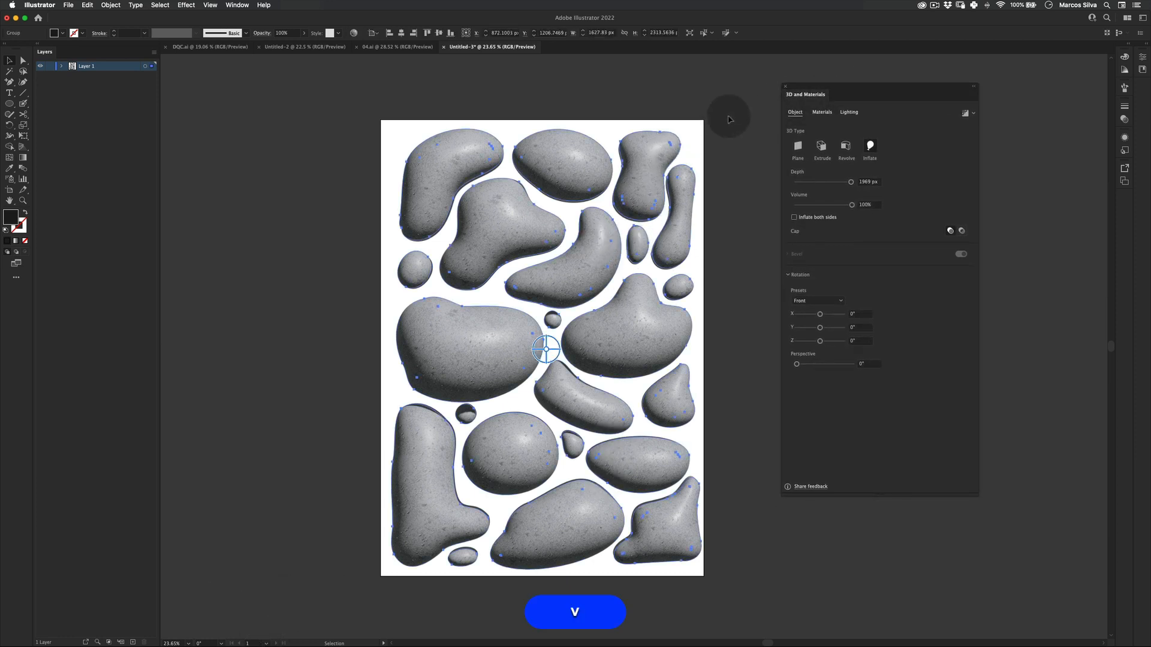
{"action": "left_click", "coordinate": [728, 118]}
{"action": "left_click", "coordinate": [133, 642]}
{"action": "left_click_drag", "start_coordinate": [84, 67], "coordinate": [97, 109]}
Draw a dark rectangle covering the whole artboard on the new bottom layer.
{"action": "left_click", "coordinate": [10, 103]}
{"action": "left_click", "coordinate": [31, 105]}
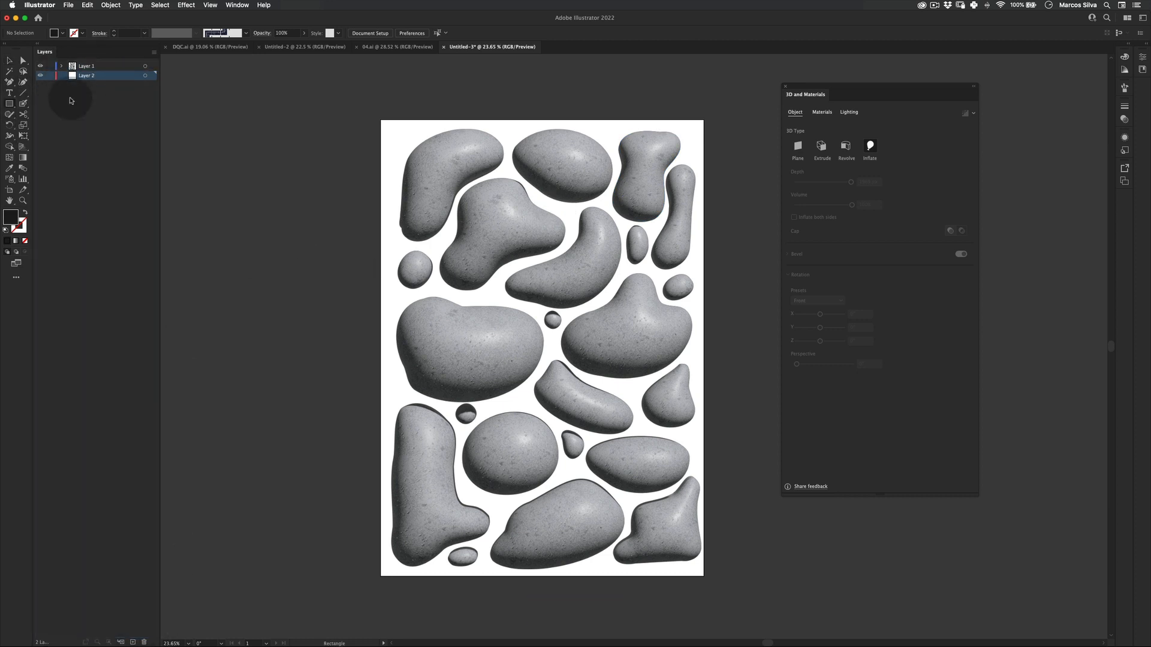
{"action": "left_click_drag", "start_coordinate": [383, 120], "coordinate": [705, 577]}
{"action": "key", "text": "e"}
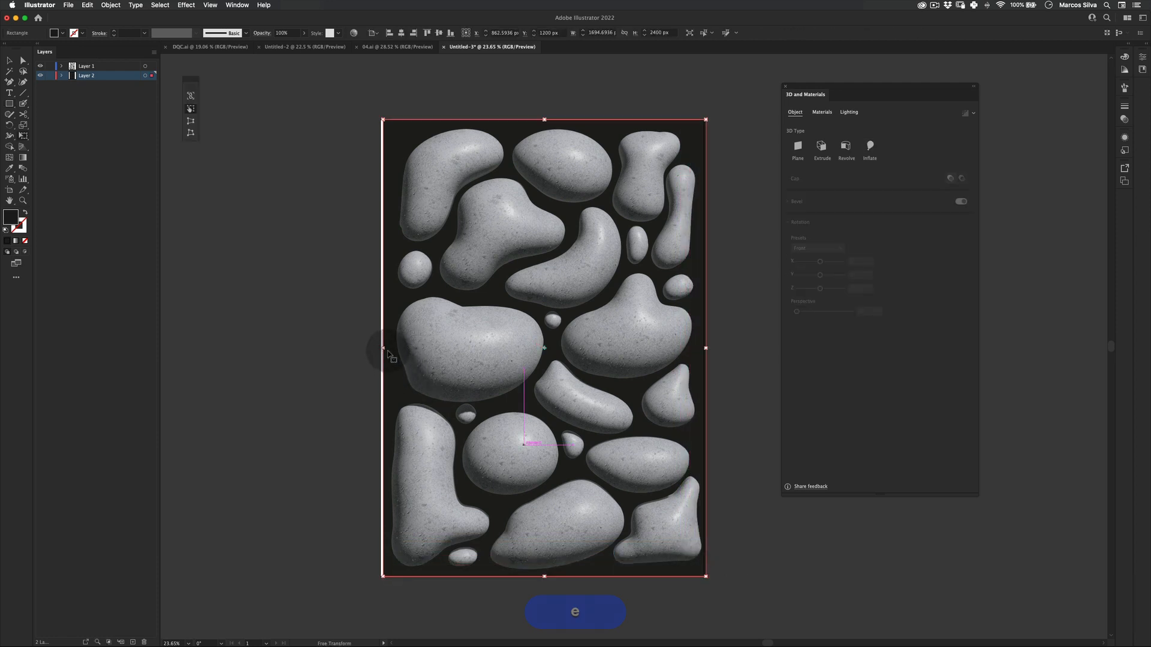
{"action": "key", "text": "v"}
{"action": "left_click", "coordinate": [298, 380]}
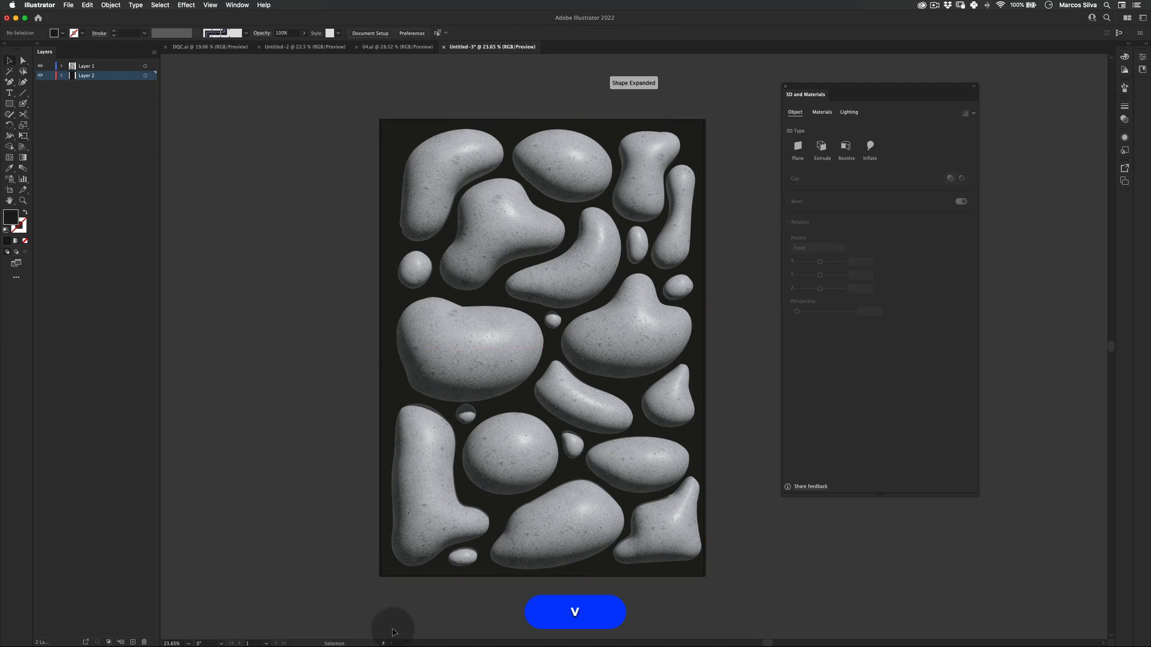
{"action": "left_click_drag", "start_coordinate": [625, 346], "coordinate": [622, 344]}
{"action": "key", "text": "v"}
{"action": "left_click", "coordinate": [743, 270]}
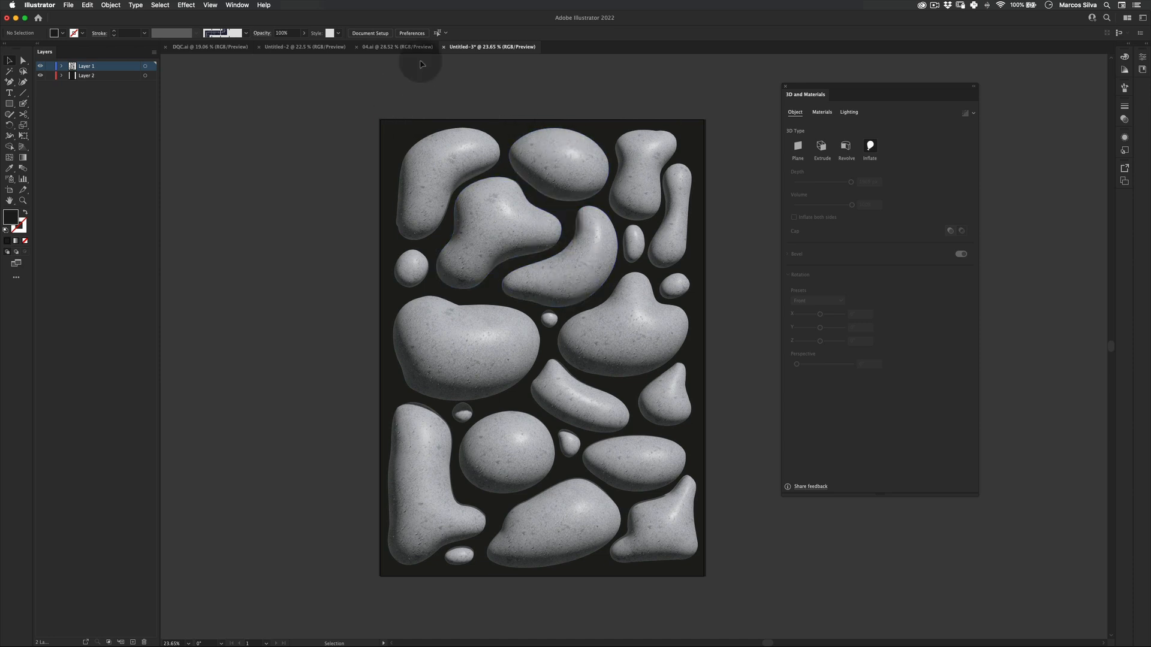
Switch to the 04.ai document and zoom in to inspect its inflated blobs.
{"action": "left_click", "coordinate": [387, 53]}
{"action": "left_click_drag", "start_coordinate": [449, 183], "coordinate": [275, 200]}
{"action": "key", "text": "v"}
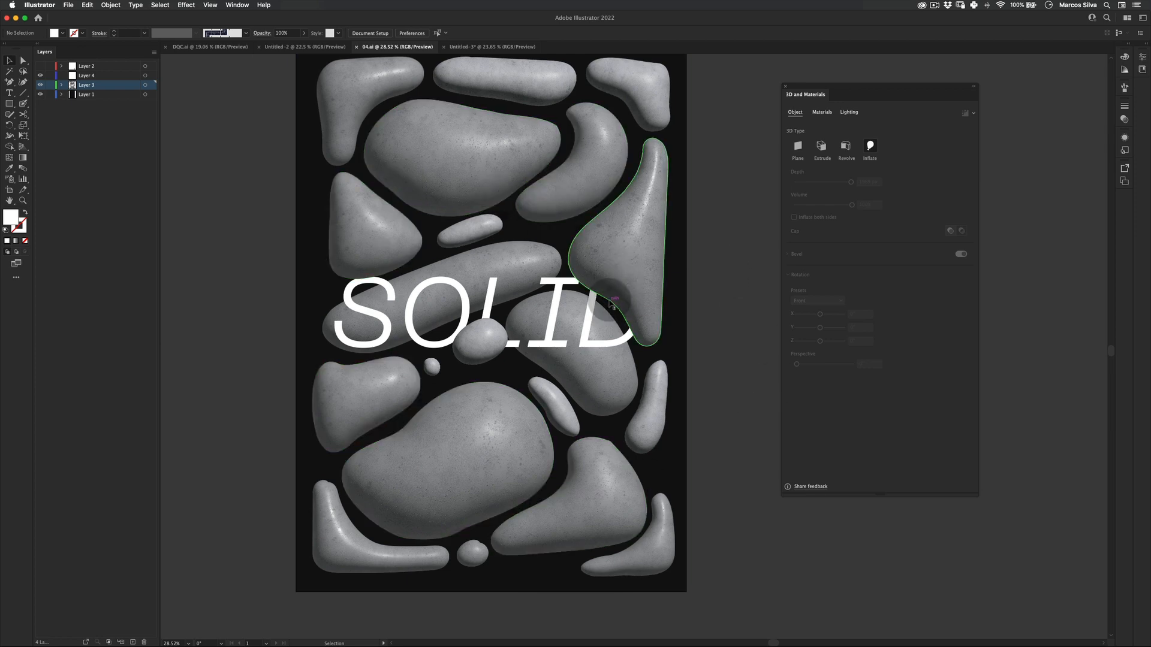
{"action": "key", "text": "z"}
{"action": "left_click_drag", "start_coordinate": [606, 298], "coordinate": [699, 267]}
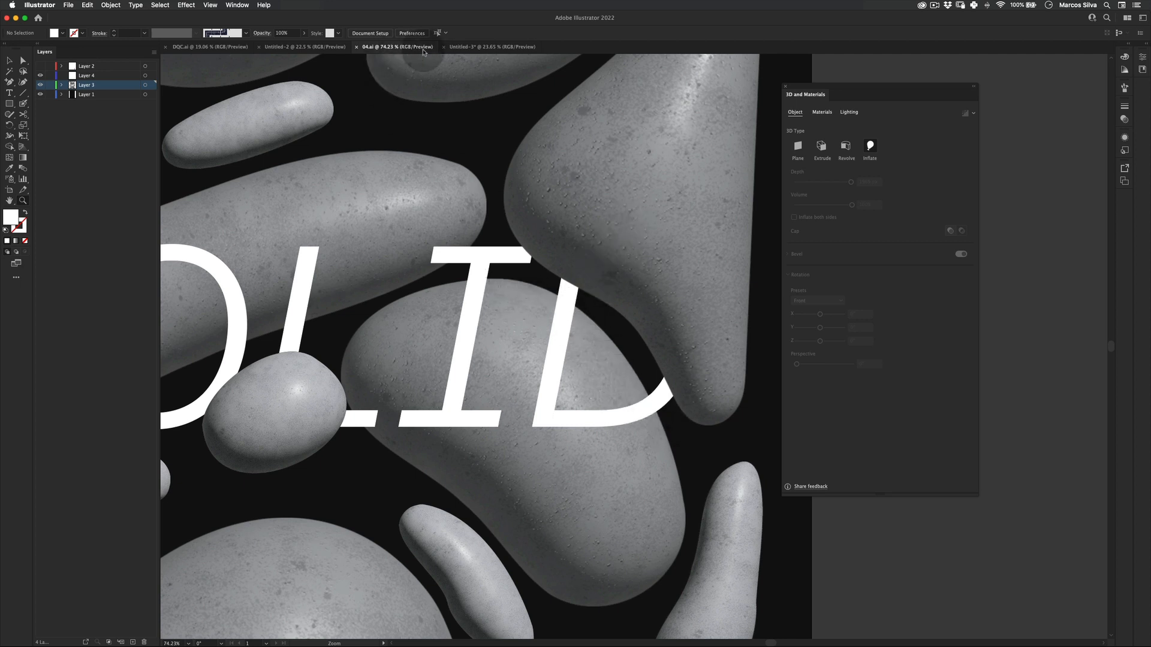
{"action": "key", "text": "v"}
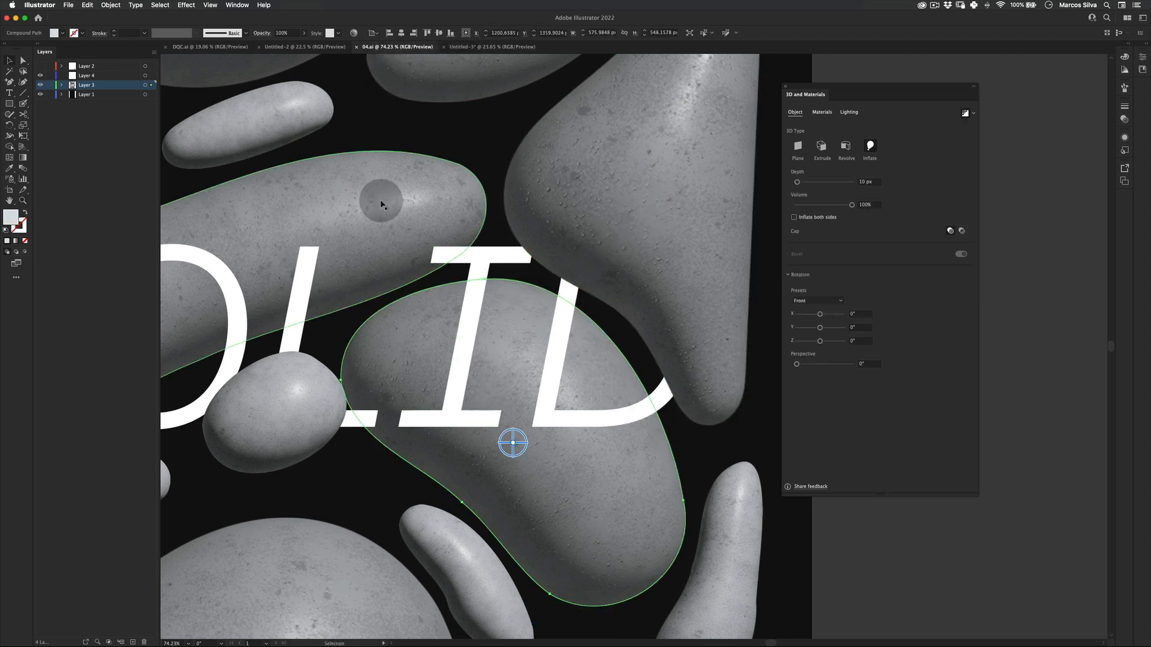
Return to the current document and zoom in to examine the inflated blob surfaces.
{"action": "key", "text": "ctrl+Tab"}
{"action": "key", "text": "z"}
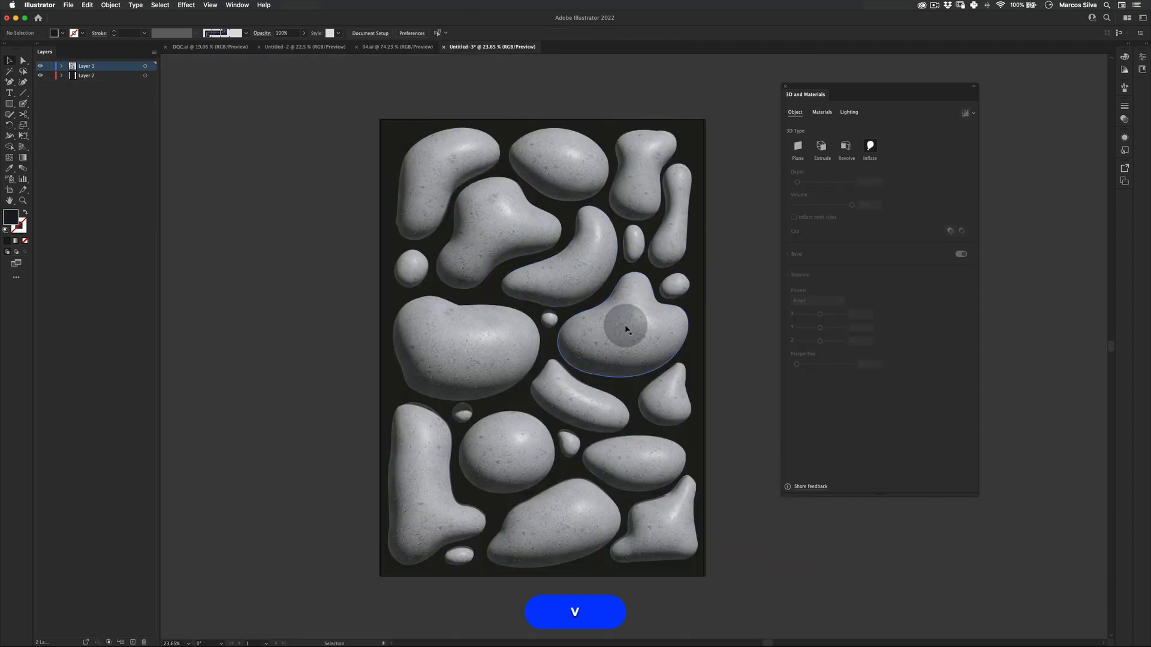
{"action": "left_click_drag", "start_coordinate": [623, 346], "coordinate": [719, 306]}
{"action": "key", "text": "z"}
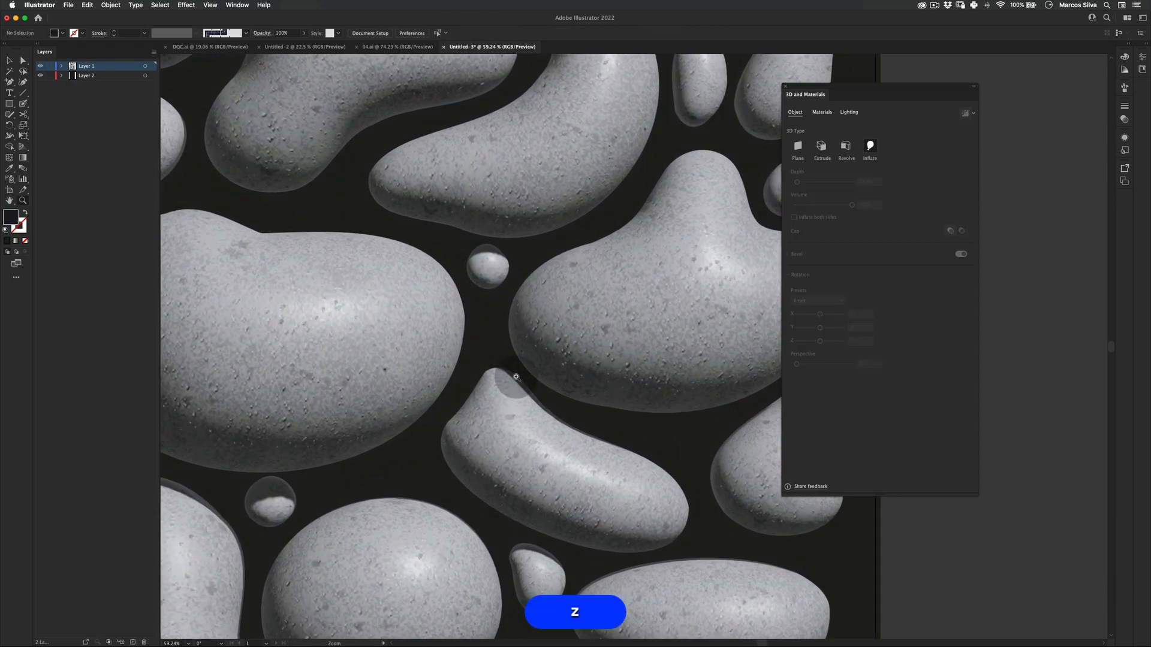
Apply the Top Left lighting preset to the inflated blob group.
{"action": "left_click_drag", "start_coordinate": [516, 378], "coordinate": [641, 344]}
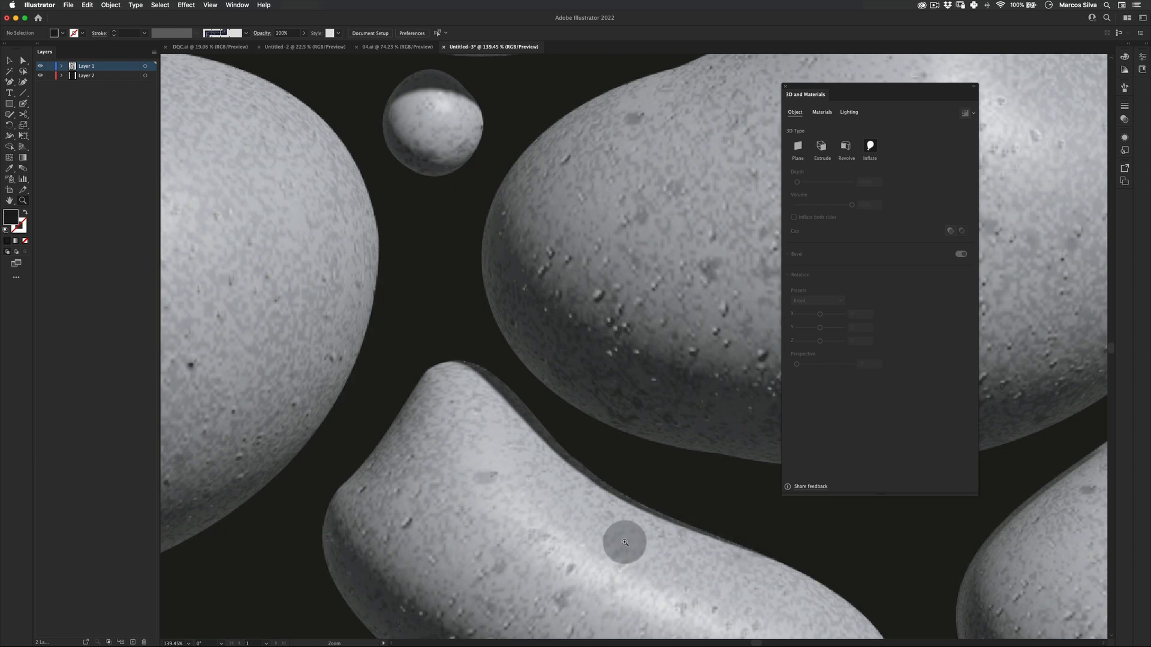
{"action": "key", "text": "z"}
{"action": "left_click_drag", "start_coordinate": [456, 329], "coordinate": [196, 421]}
{"action": "key", "text": "space"}
{"action": "left_click_drag", "start_coordinate": [387, 361], "coordinate": [484, 358]}
{"action": "key", "text": "v"}
{"action": "left_click", "coordinate": [502, 350]}
{"action": "key", "text": "z"}
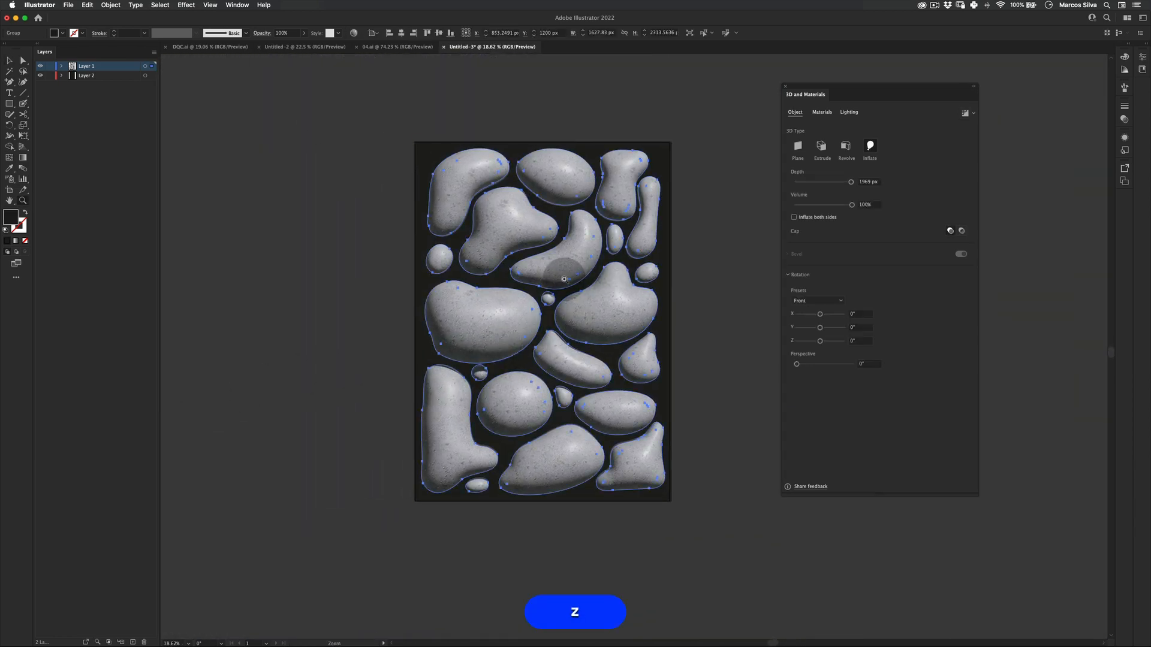
{"action": "left_click_drag", "start_coordinate": [564, 279], "coordinate": [577, 277]}
{"action": "key", "text": "v"}
{"action": "left_click", "coordinate": [849, 112]}
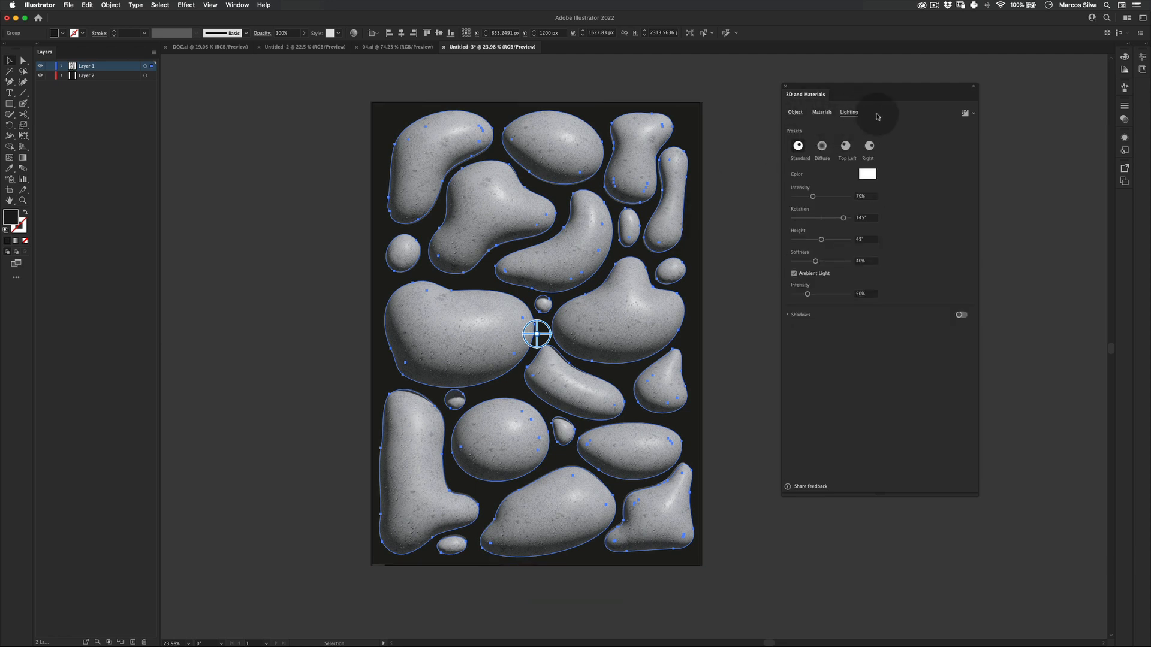
{"action": "left_click", "coordinate": [824, 186]}
{"action": "left_click", "coordinate": [840, 122]}
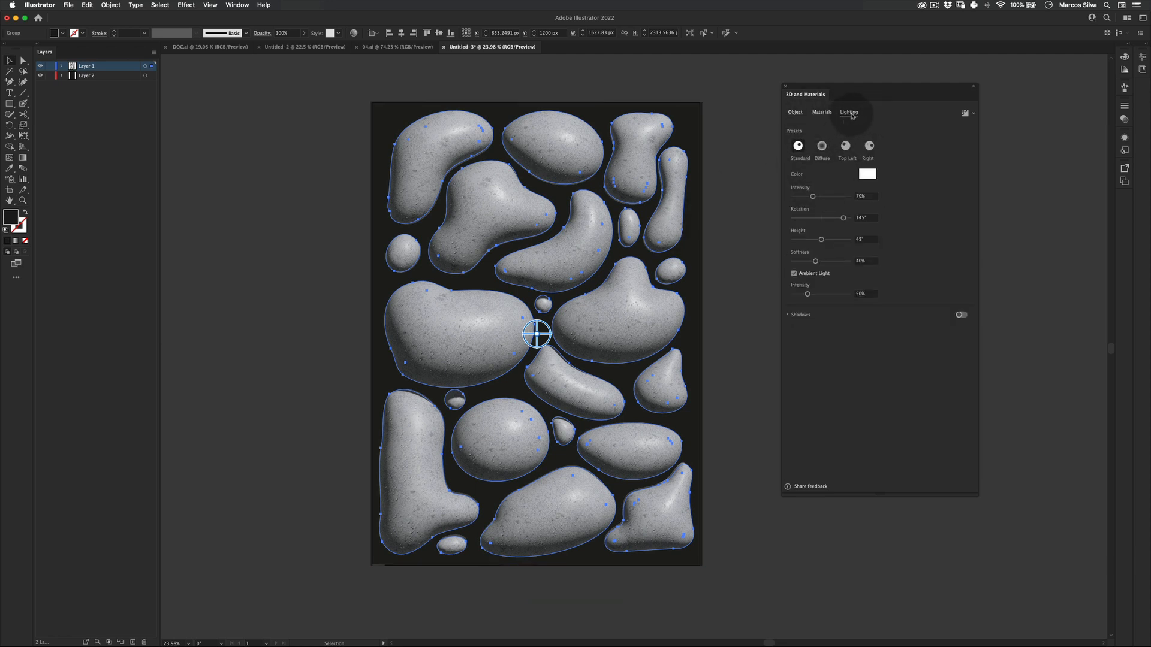
{"action": "left_click", "coordinate": [838, 143]}
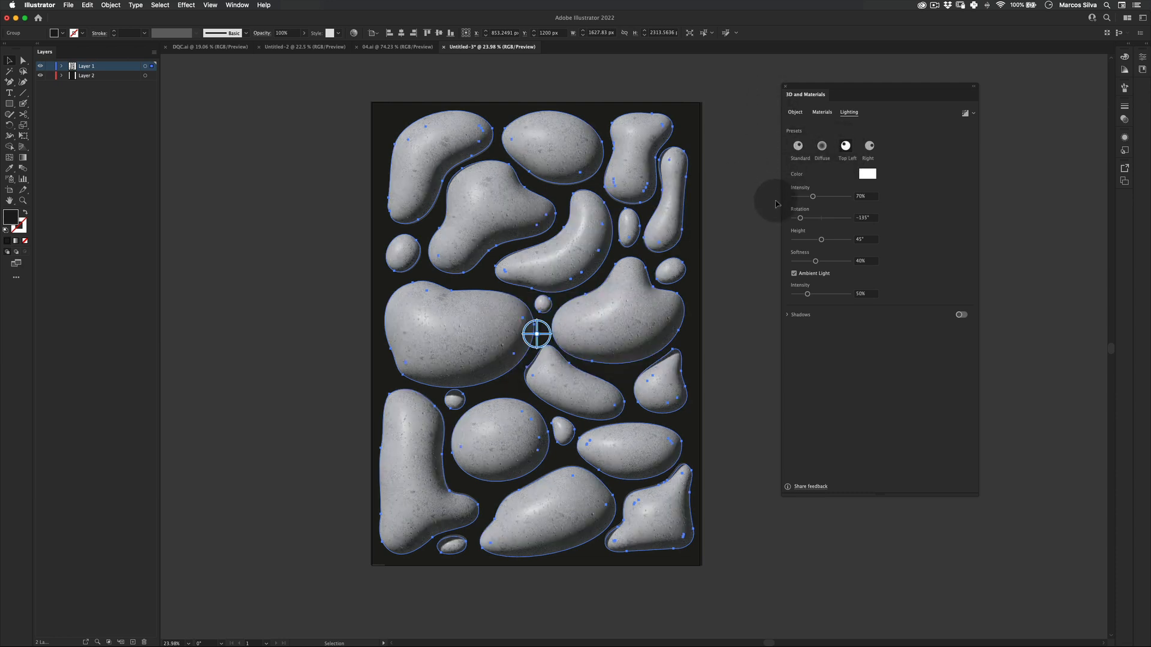
{"action": "left_click", "coordinate": [759, 237]}
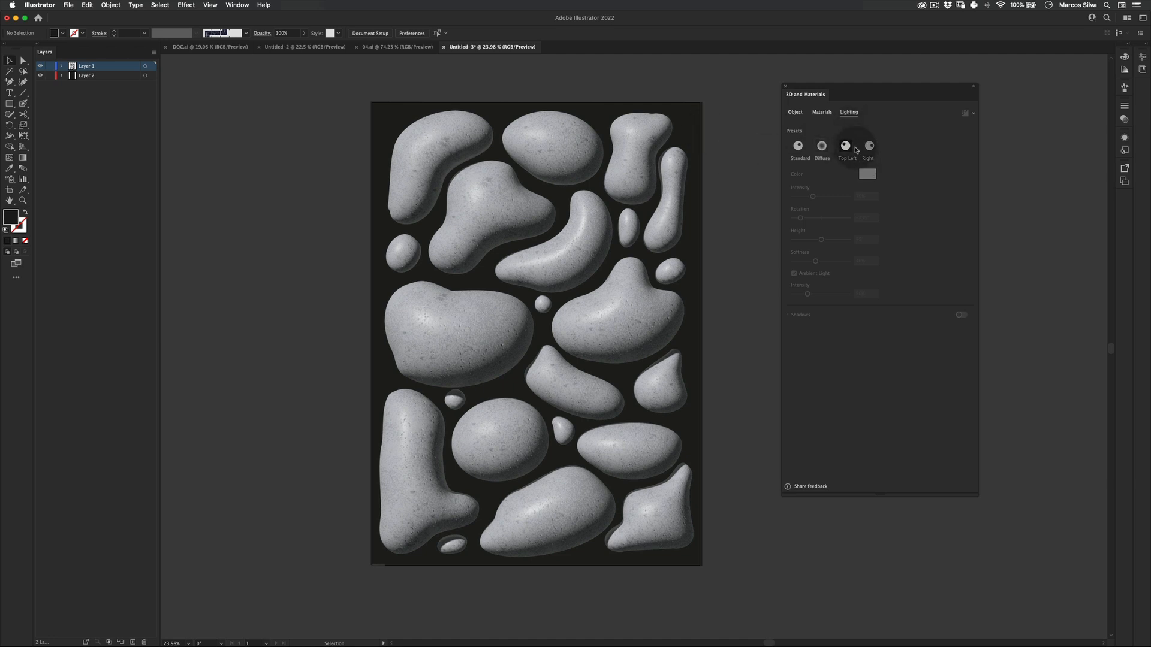
Set the blob group's light rotation to -169° and adjust the light intensity.
{"action": "left_click", "coordinate": [844, 145]}
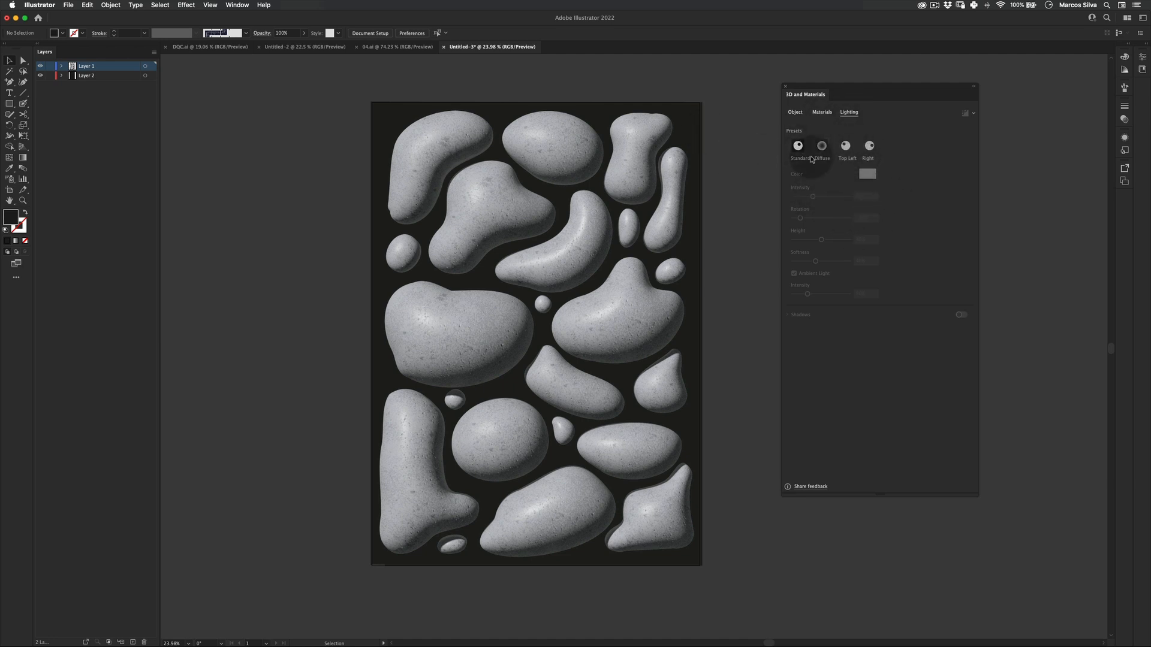
{"action": "left_click", "coordinate": [595, 202]}
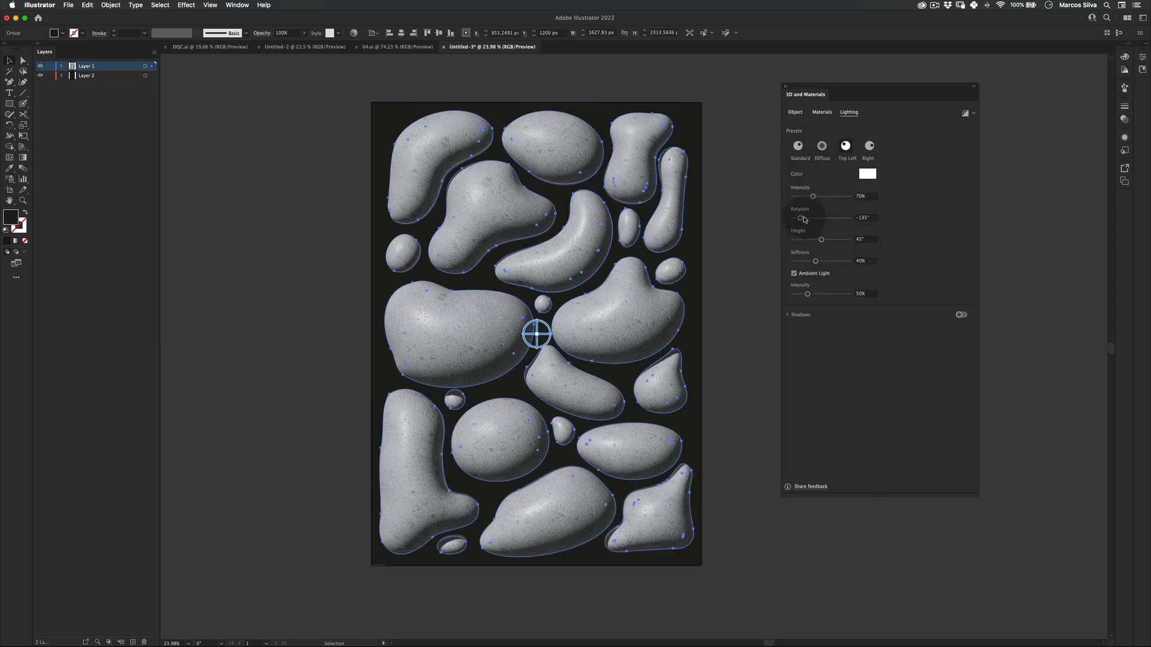
{"action": "mouse_move", "coordinate": [801, 218]}
{"action": "left_mouse_down"}
{"action": "mouse_move", "coordinate": [847, 207]}
{"action": "mouse_move", "coordinate": [796, 211]}
{"action": "left_mouse_up"}
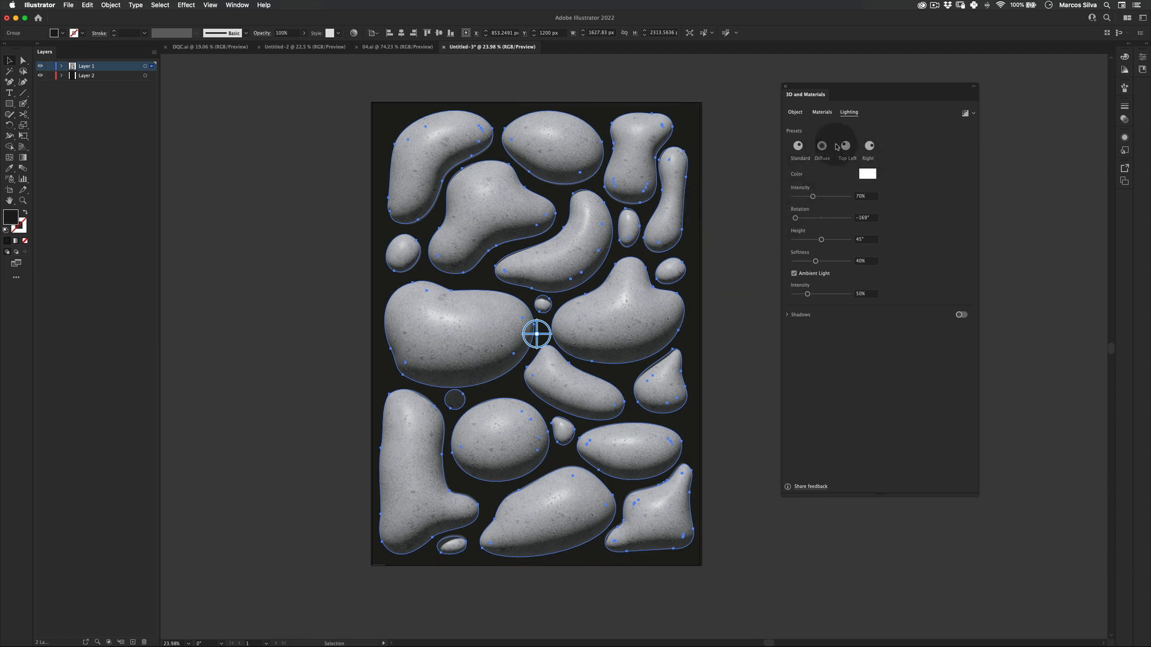
{"action": "left_click_drag", "start_coordinate": [825, 197], "coordinate": [817, 198]}
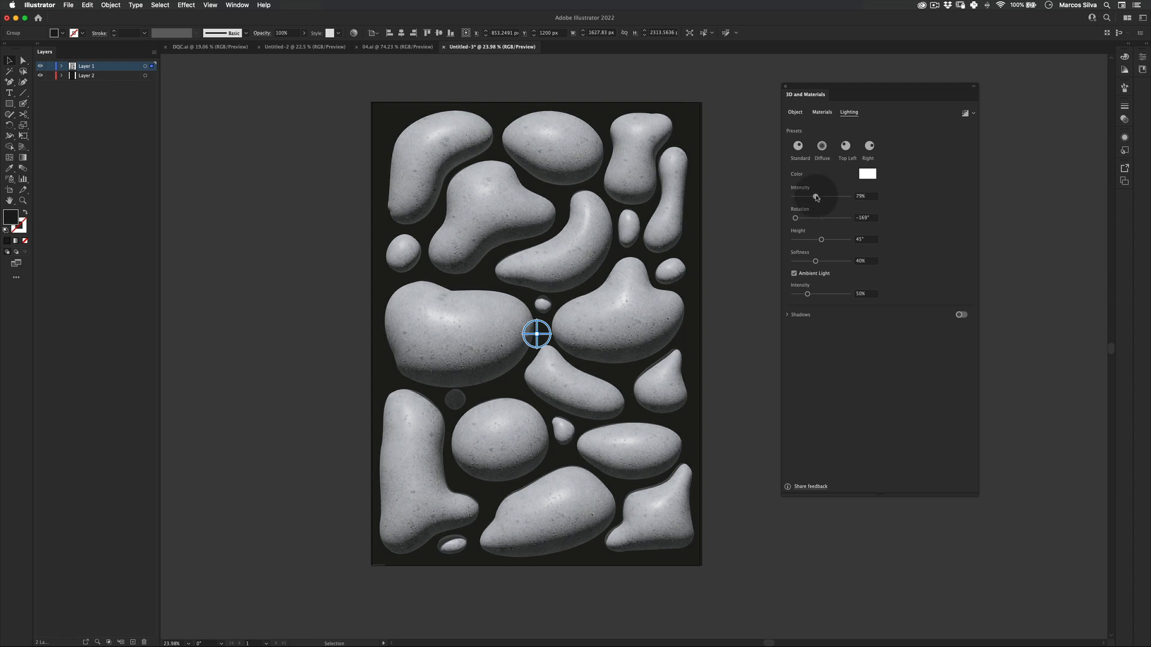
{"action": "left_click", "coordinate": [772, 239]}
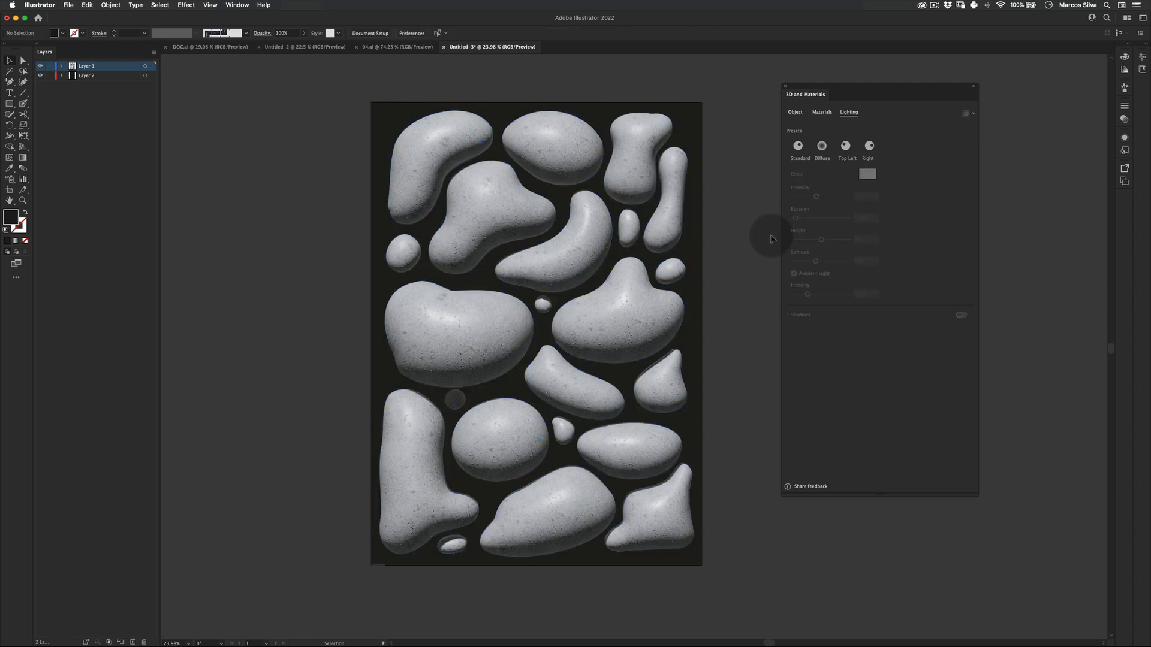
{"action": "left_click", "coordinate": [486, 412]}
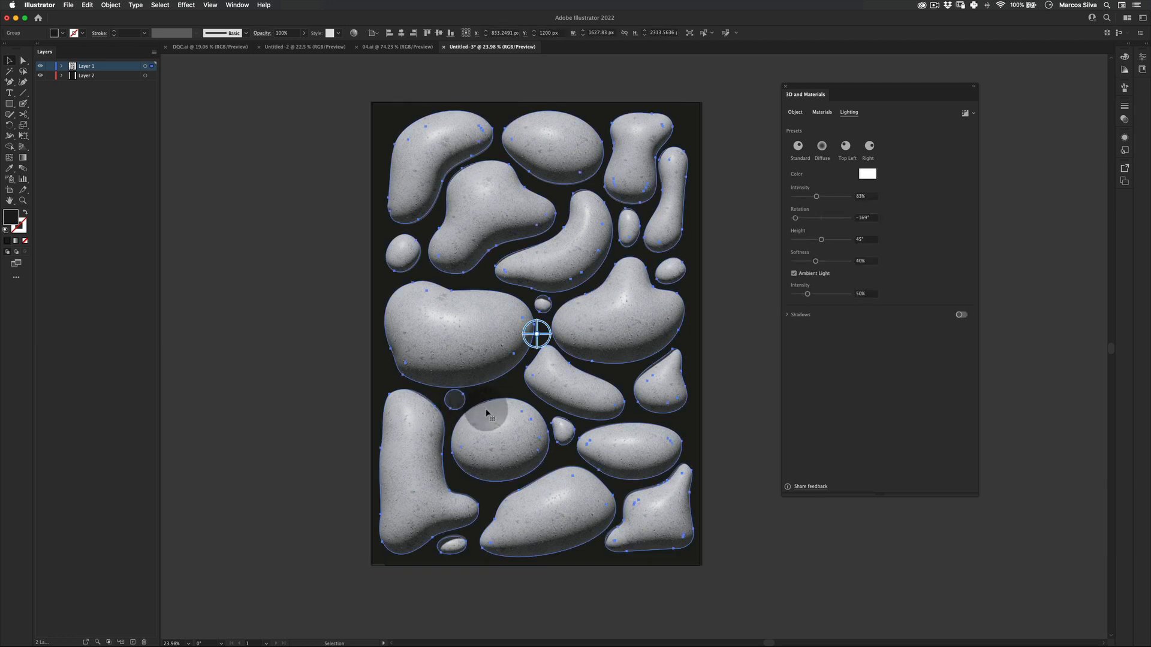
{"action": "left_click", "coordinate": [380, 506]}
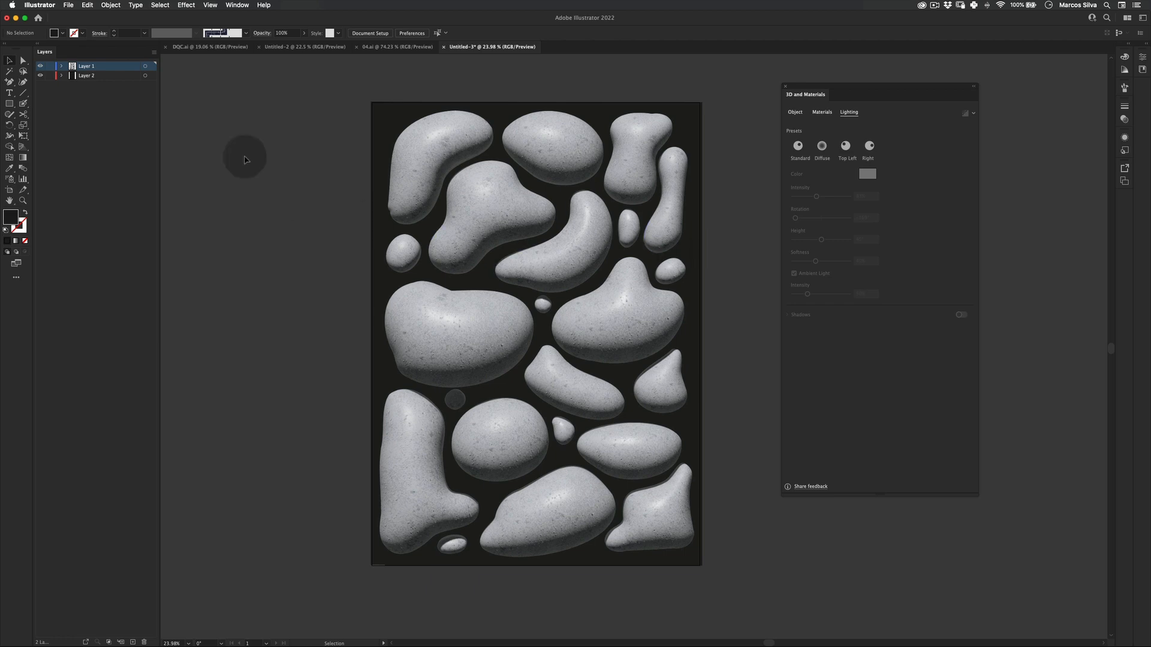
Switch to 04.ai to examine its title text, then return to the current document.
{"action": "left_click", "coordinate": [314, 340]}
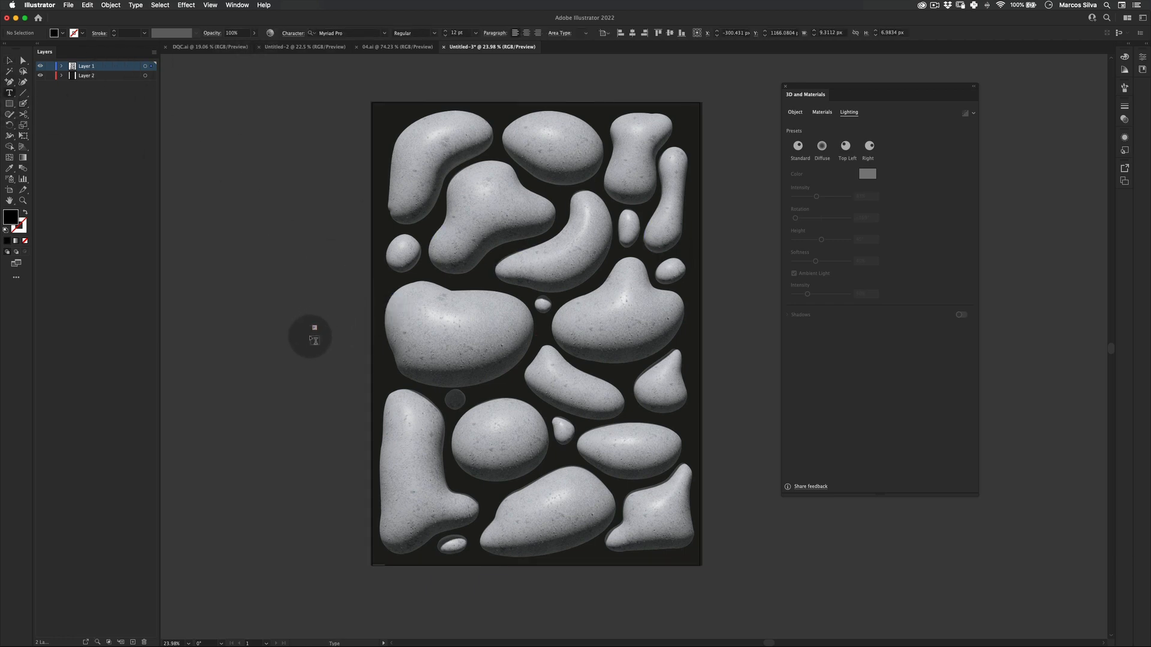
{"action": "left_click", "coordinate": [372, 50]}
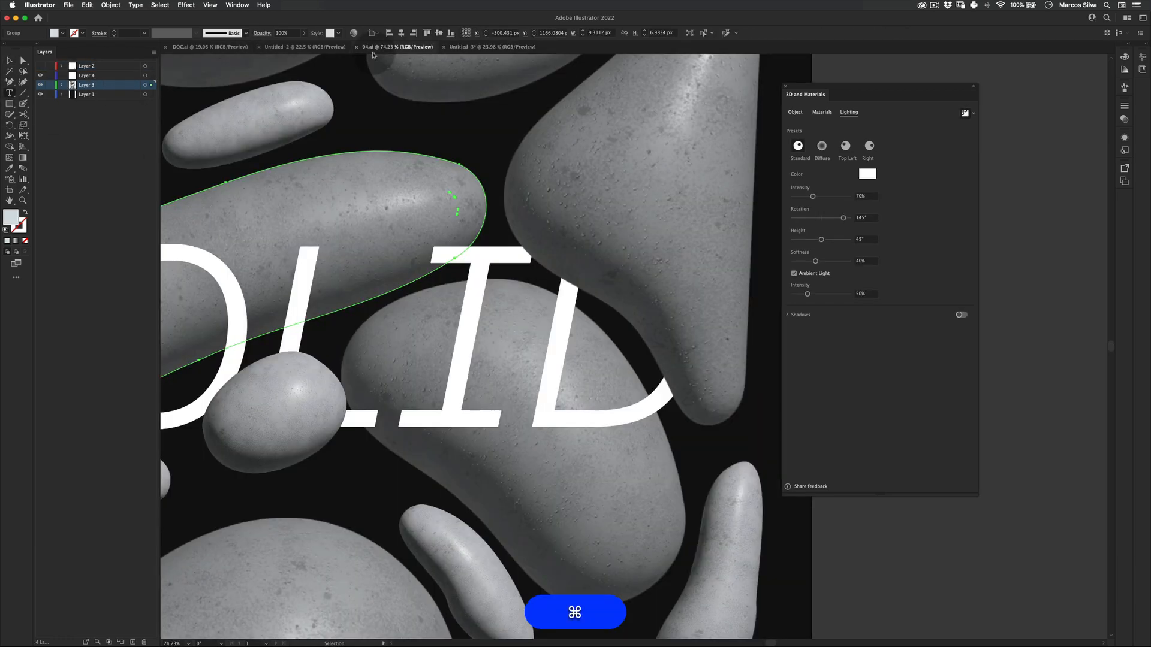
{"action": "key", "text": "z"}
{"action": "left_click_drag", "start_coordinate": [472, 198], "coordinate": [359, 177]}
{"action": "left_click", "coordinate": [499, 48]}
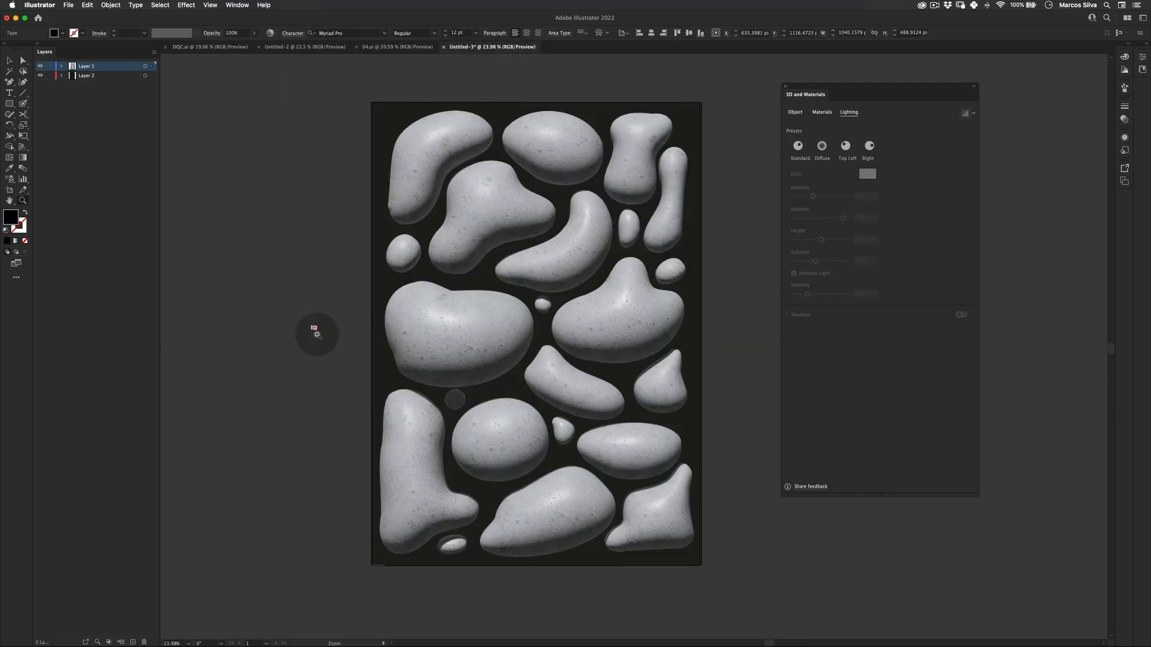
{"action": "key", "text": "super+z"}
{"action": "left_click_drag", "start_coordinate": [316, 328], "coordinate": [286, 314]}
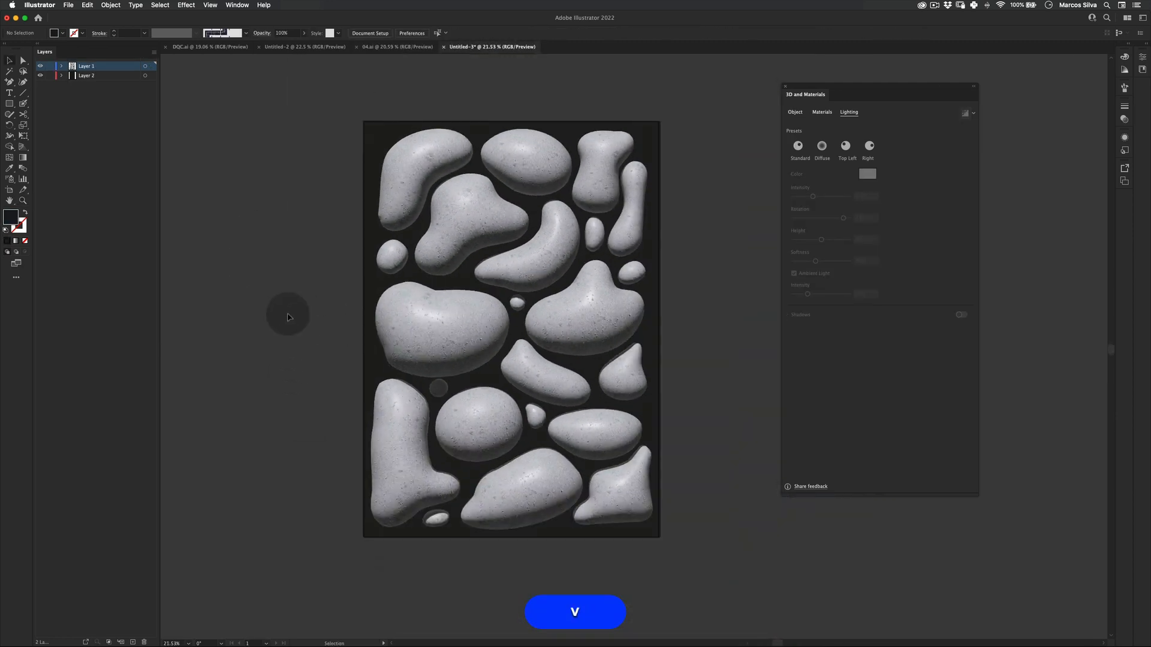
Add the text SOLID and scale it up across the middle of the artboard.
{"action": "key", "text": "v"}
{"action": "left_click", "coordinate": [9, 93]}
{"action": "left_click", "coordinate": [206, 313]}
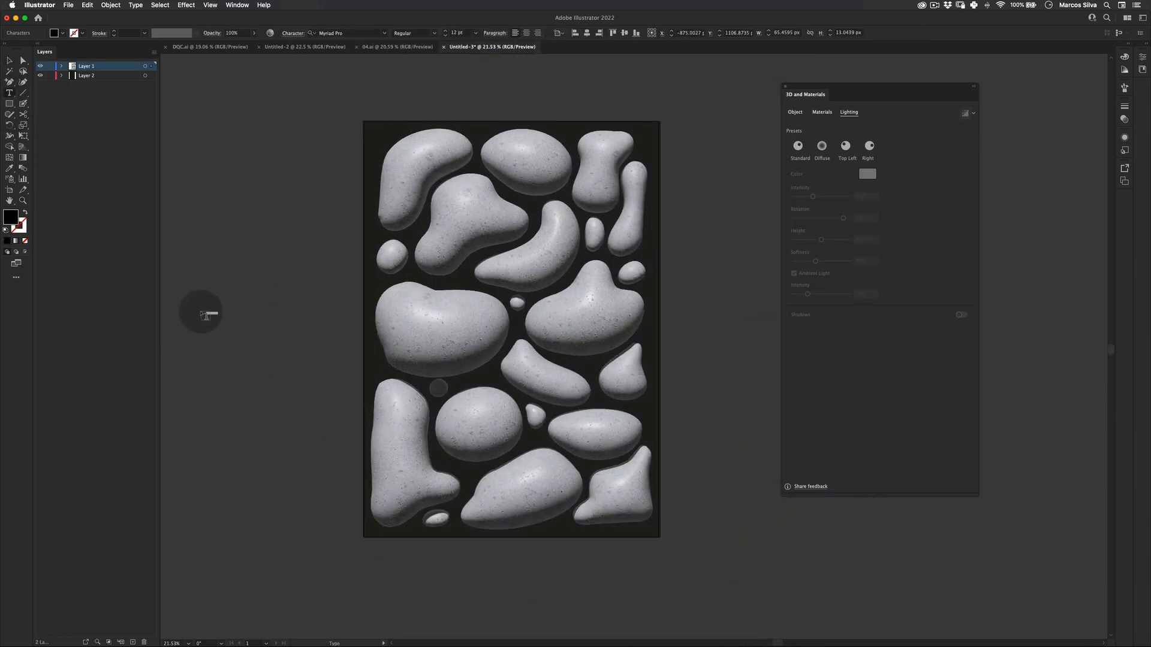
{"action": "type", "text": "S"}
{"action": "key", "text": "super+z"}
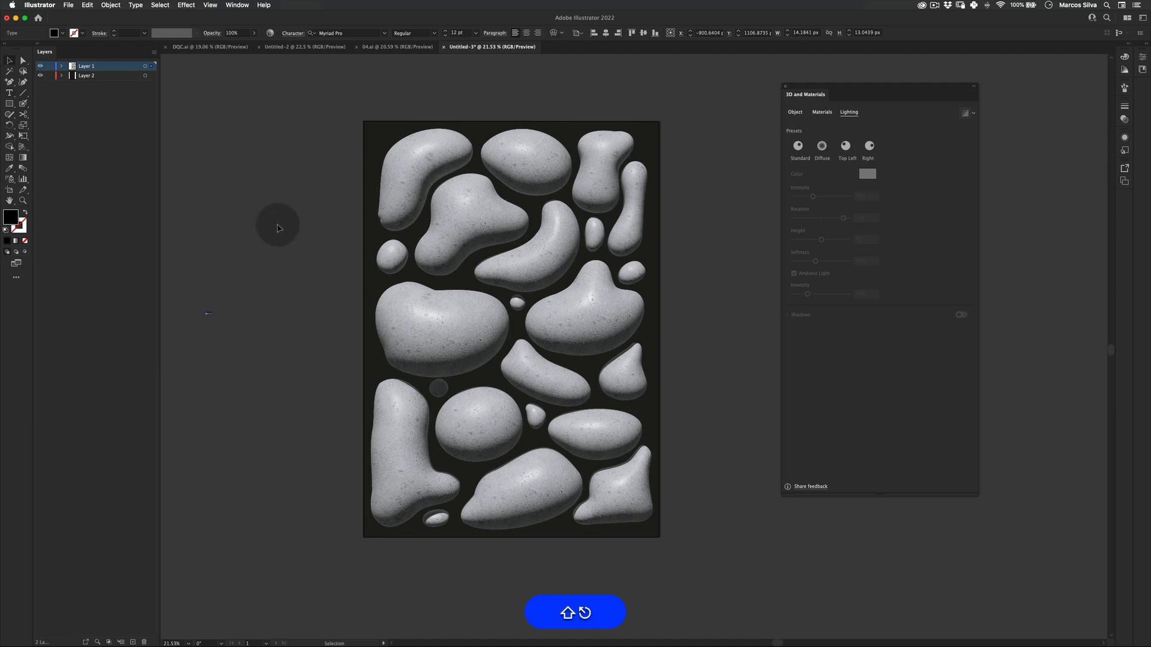
{"action": "left_click_drag", "start_coordinate": [215, 307], "coordinate": [290, 262]}
{"action": "left_click_drag", "start_coordinate": [182, 364], "coordinate": [571, 285]}
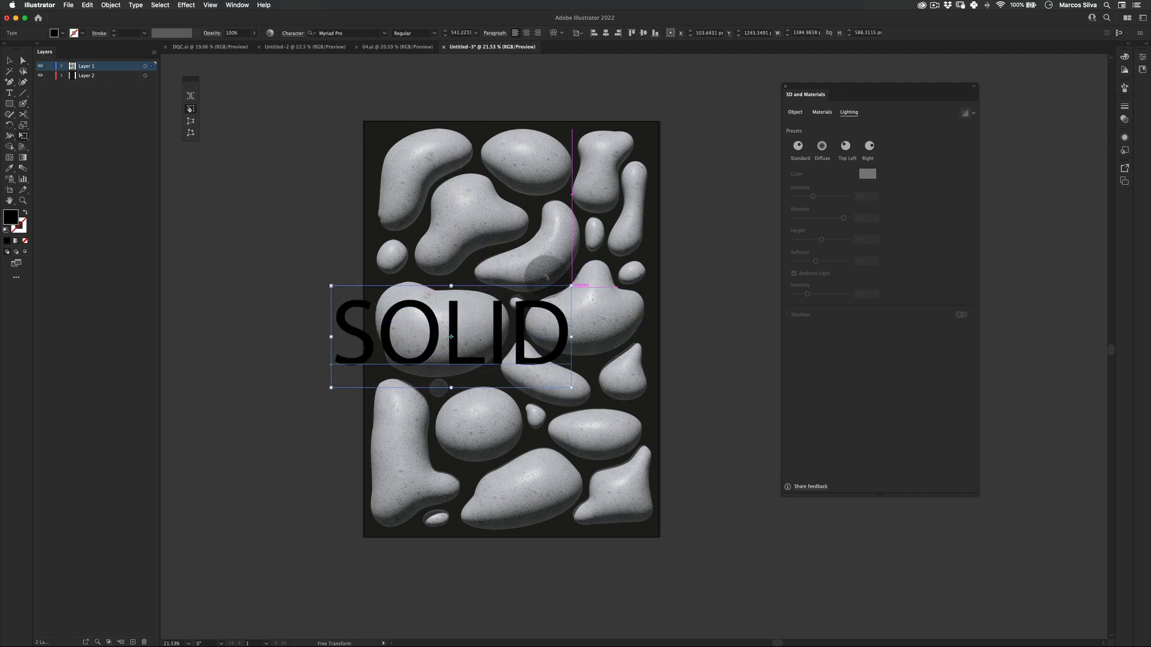
Move the SOLID text slightly and set its fill colour to white.
{"action": "key", "text": "v"}
{"action": "left_click_drag", "start_coordinate": [491, 353], "coordinate": [550, 345]}
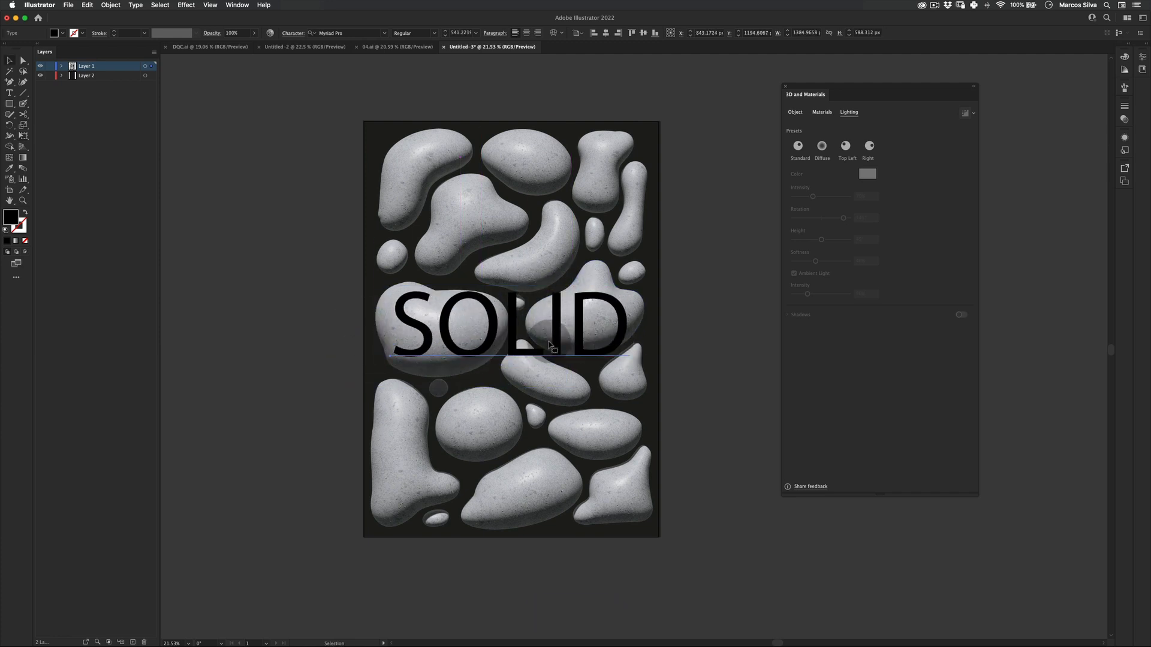
{"action": "double_click", "coordinate": [12, 217]}
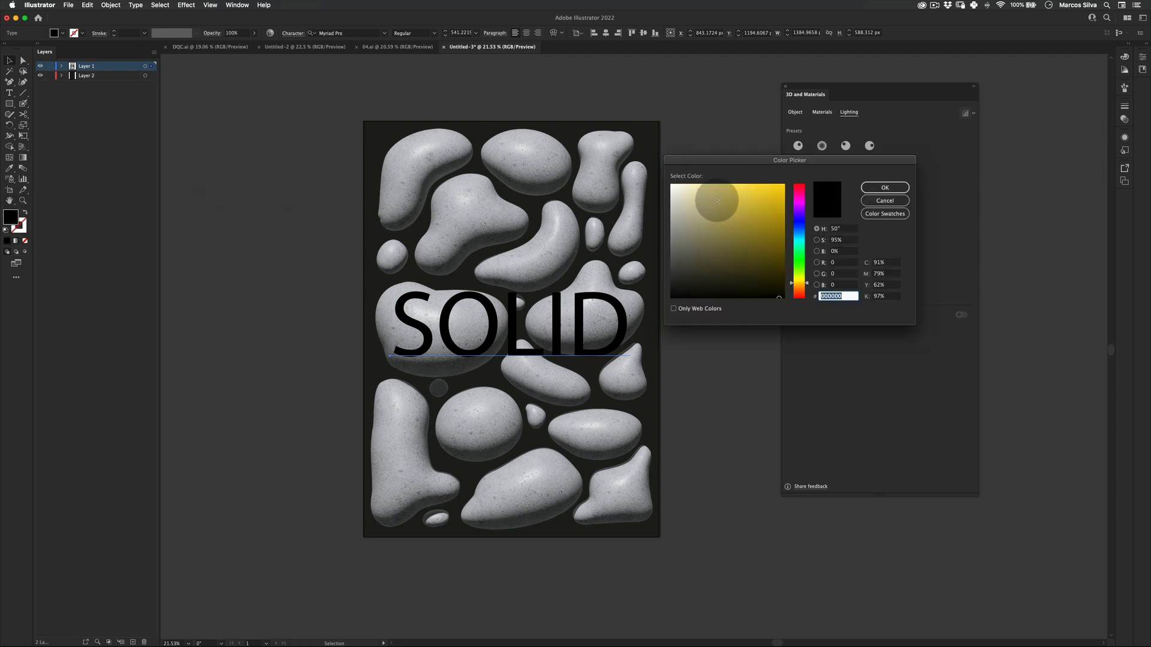
{"action": "left_click", "coordinate": [727, 191]}
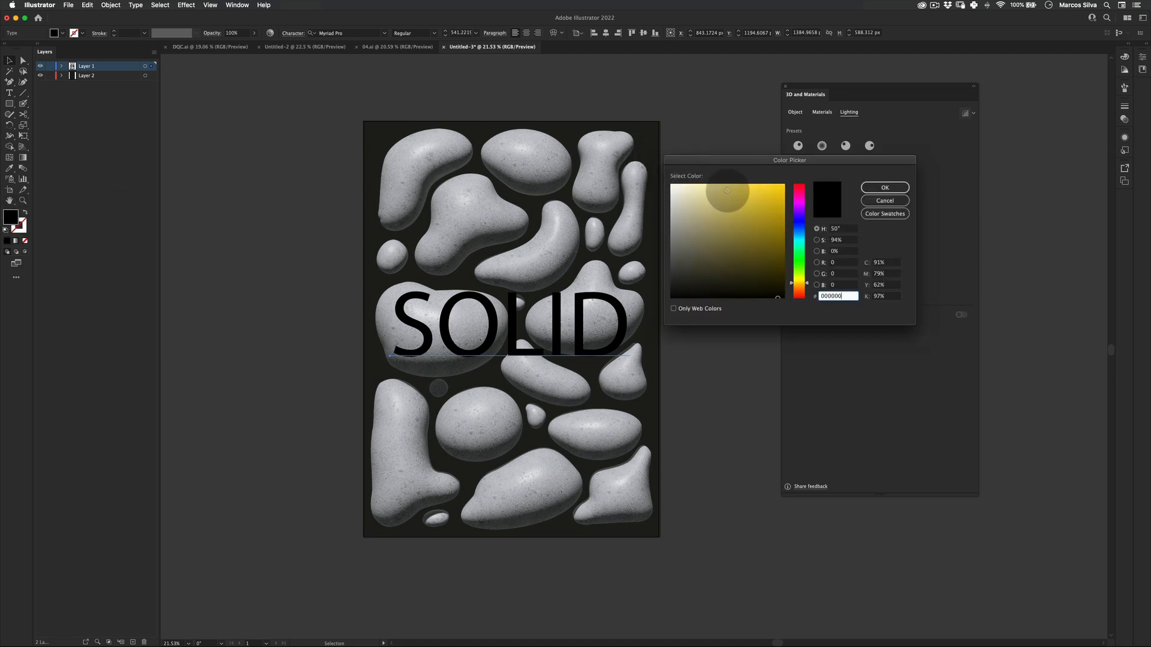
{"action": "left_click", "coordinate": [672, 185]}
{"action": "left_click", "coordinate": [884, 188]}
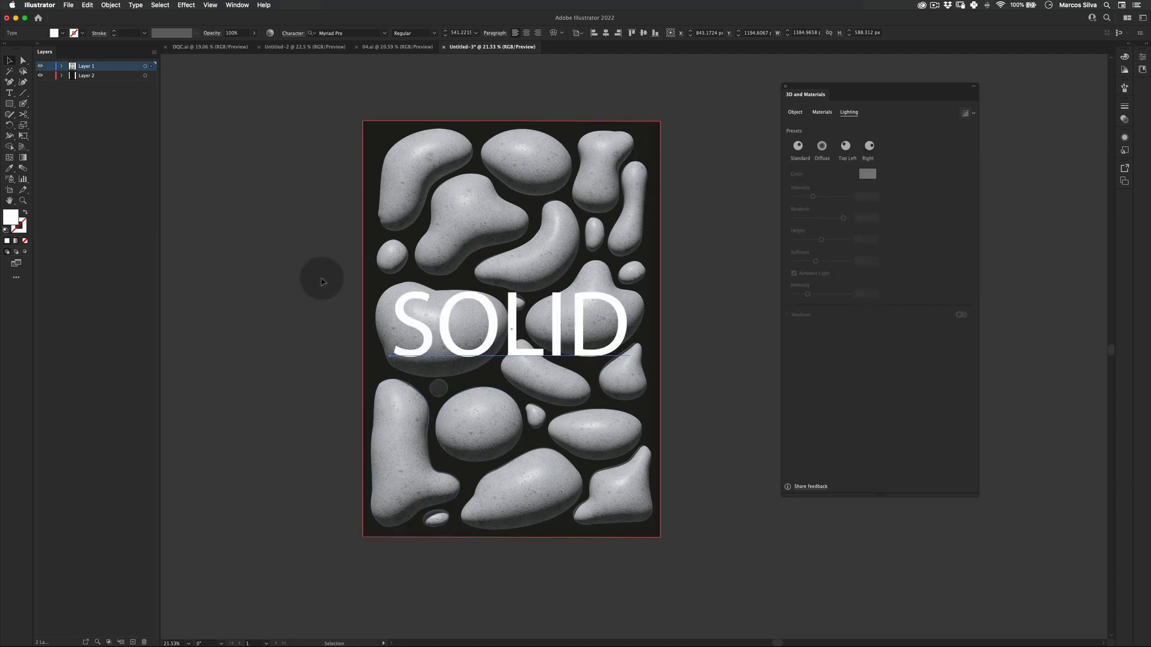
Set the text font to PP Neue Machina Plain Light Italic.
{"action": "key", "text": "v"}
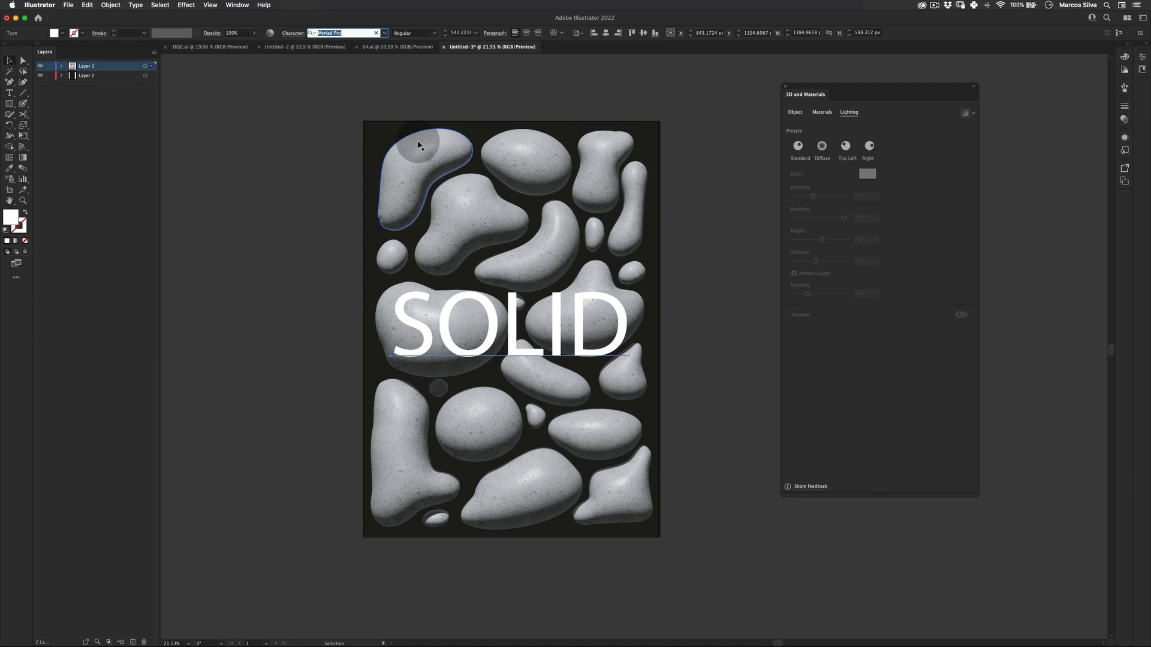
{"action": "type", "text": "pp"}
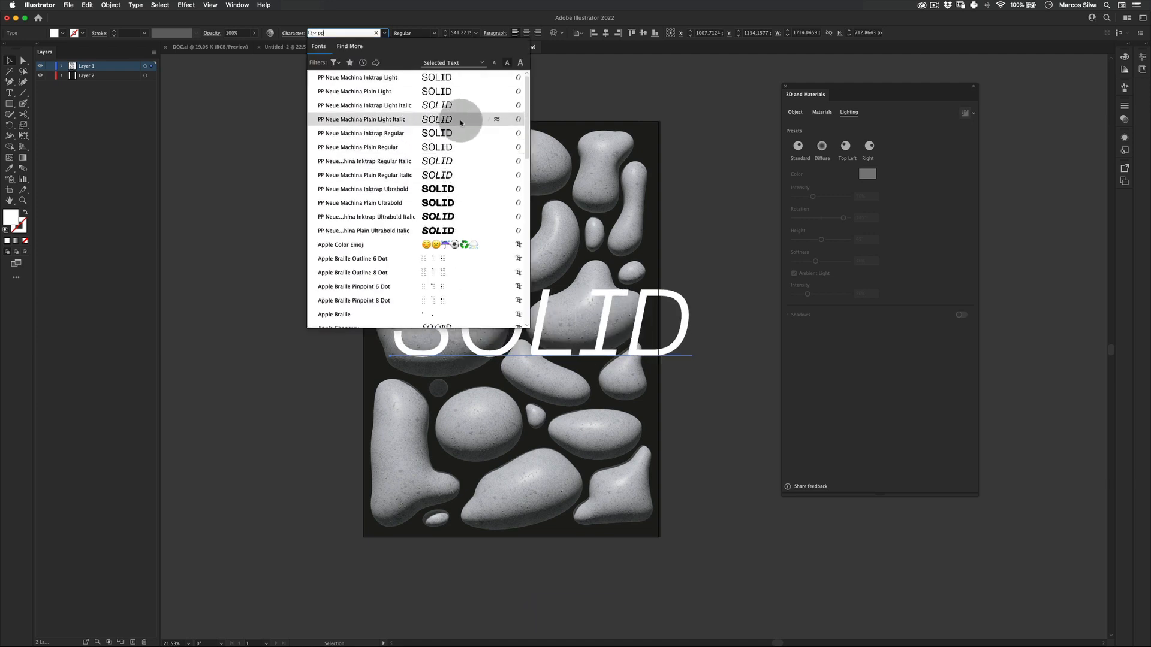
{"action": "left_click", "coordinate": [461, 119]}
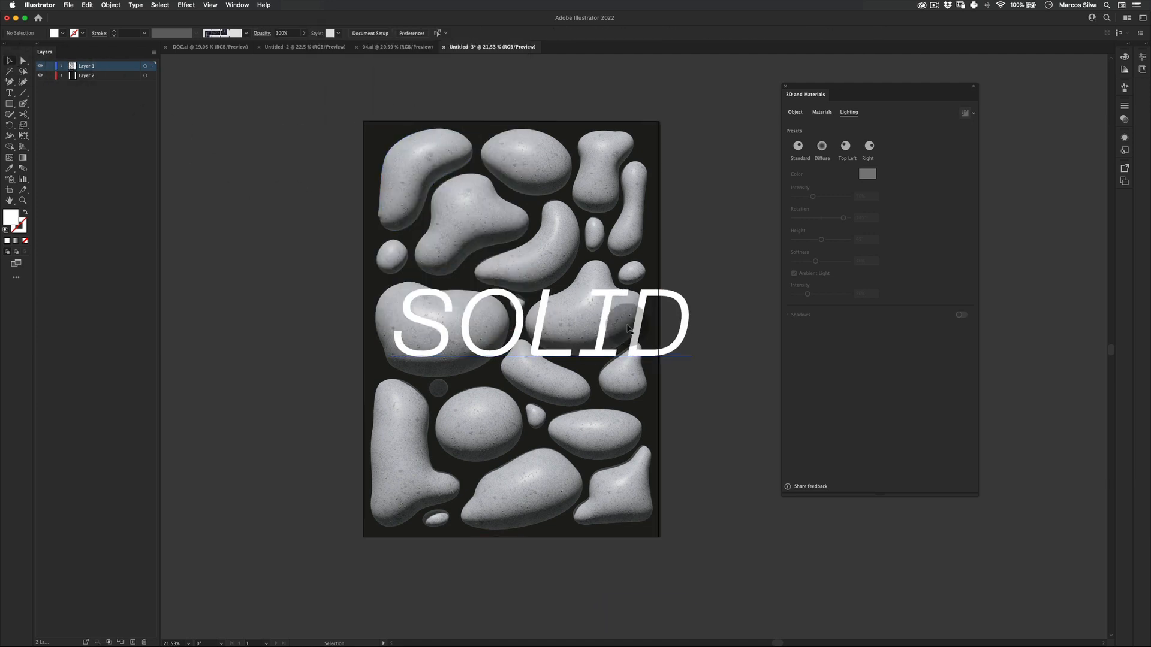
Resize the SOLID text with Free Transform so it fits within the artboard.
{"action": "left_click_drag", "start_coordinate": [616, 324], "coordinate": [604, 314]}
{"action": "key", "text": "e"}
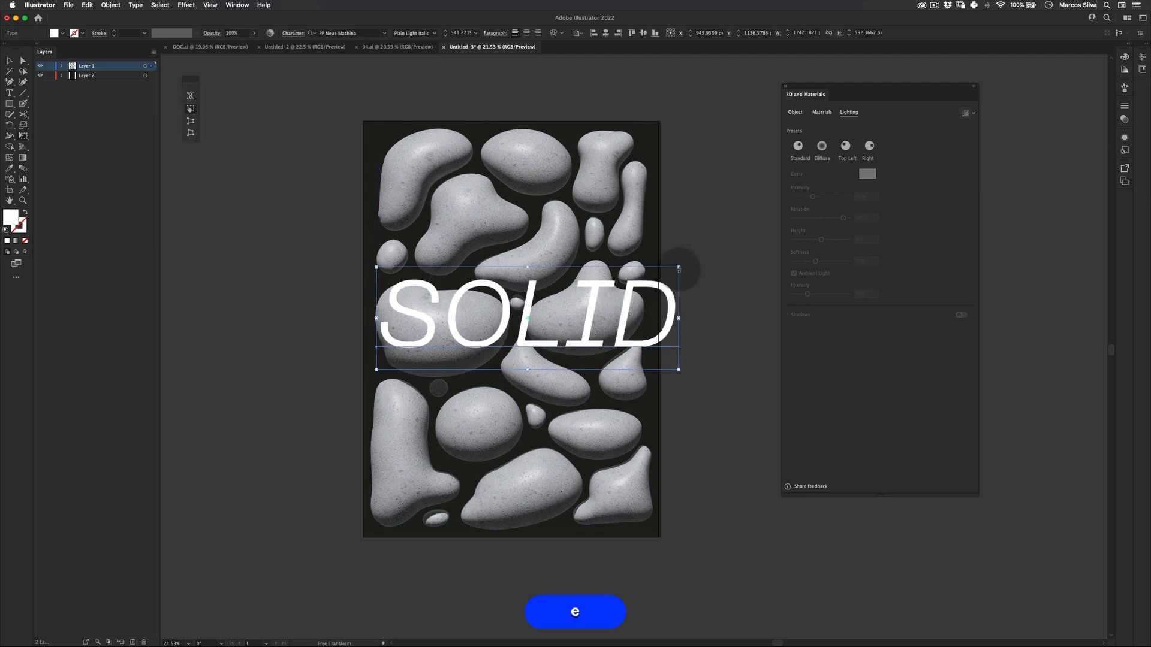
{"action": "left_click_drag", "start_coordinate": [681, 264], "coordinate": [646, 277]}
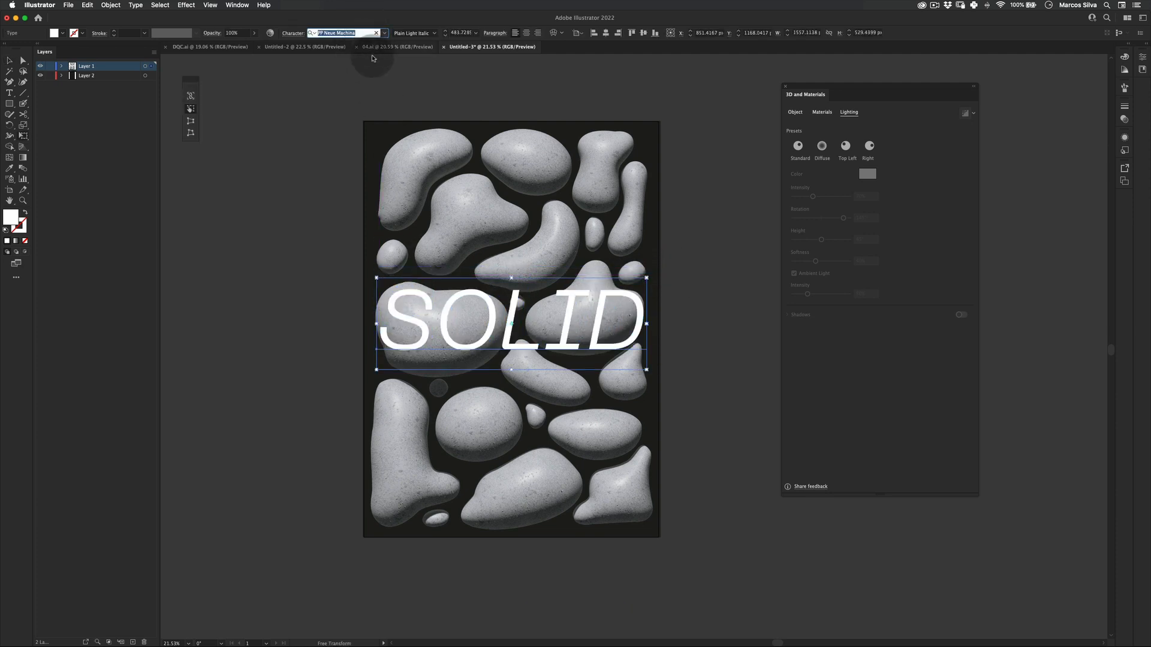
{"action": "left_click", "coordinate": [9, 60]}
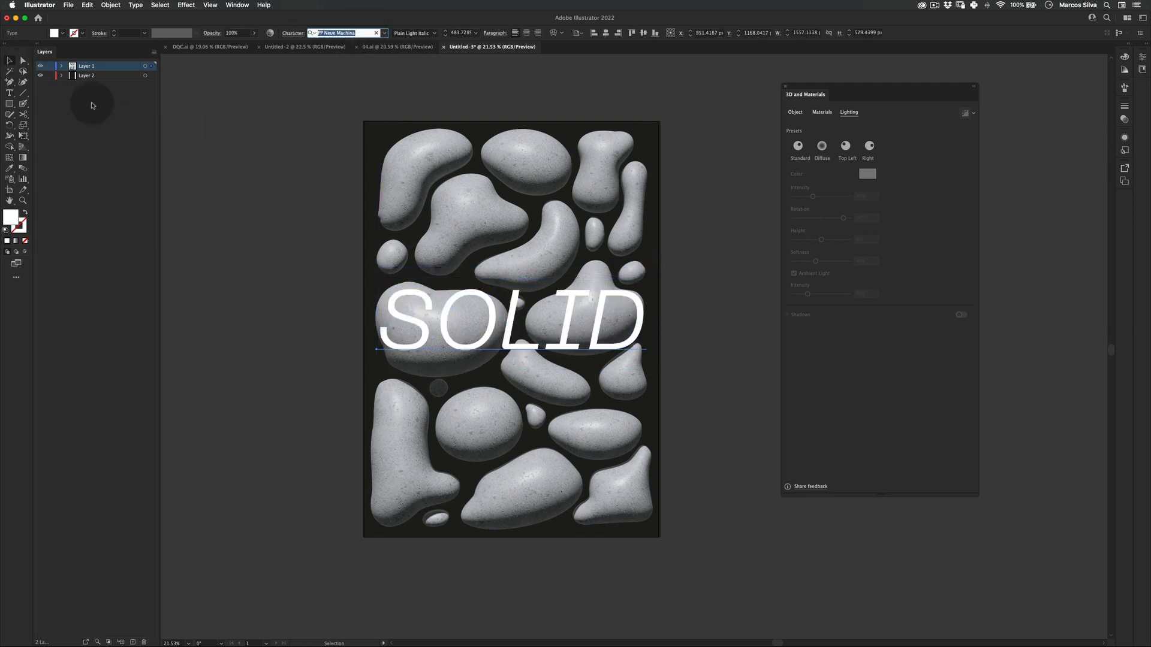
{"action": "left_click", "coordinate": [318, 397]}
{"action": "key", "text": "v"}
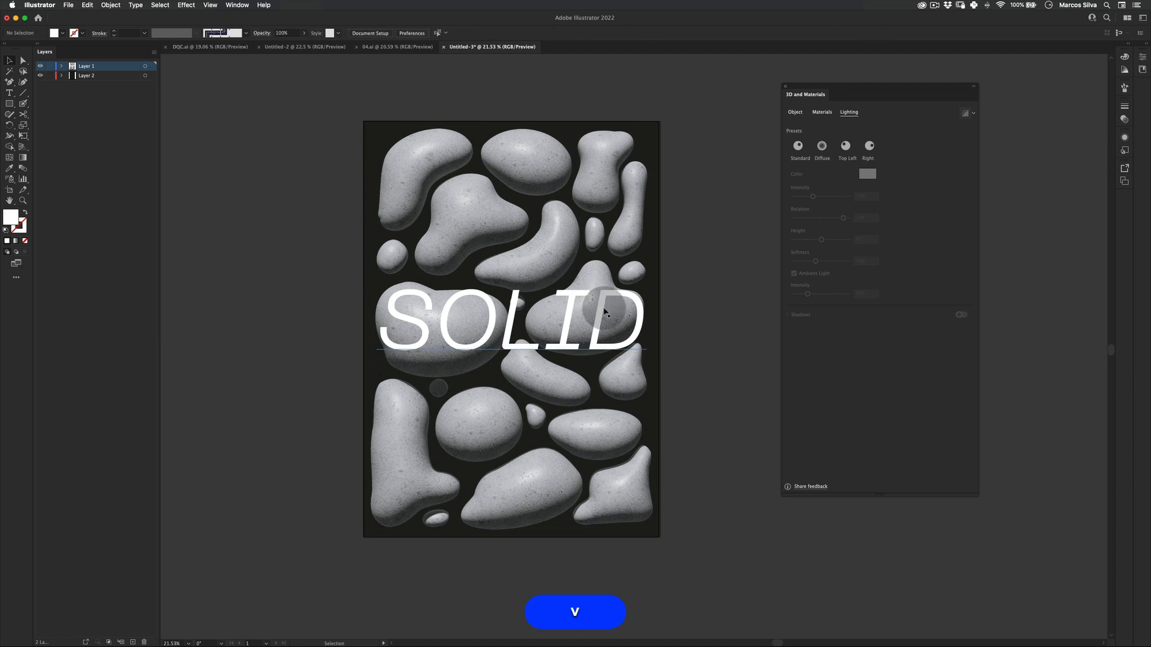
Inspect the text placement, then switch to 04.ai to examine its title and blobs.
{"action": "left_click", "coordinate": [593, 269]}
{"action": "left_click", "coordinate": [731, 255]}
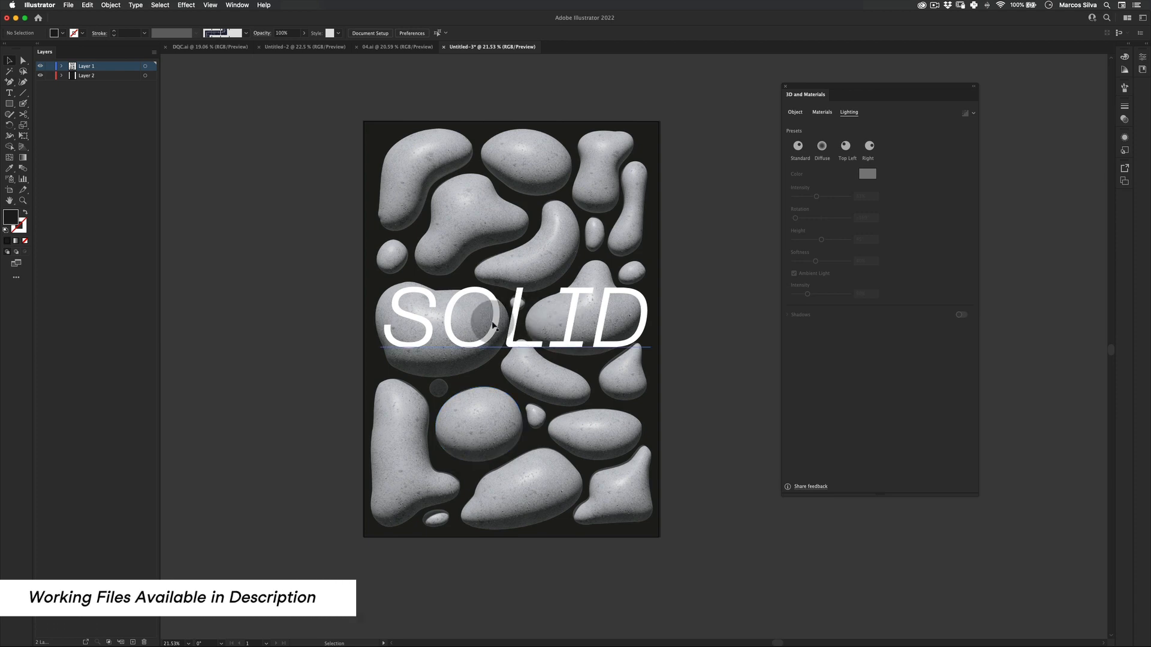
{"action": "key", "text": "z"}
{"action": "left_click_drag", "start_coordinate": [556, 315], "coordinate": [517, 316]}
{"action": "key", "text": "v"}
{"action": "key", "text": "z"}
{"action": "left_click", "coordinate": [378, 46]}
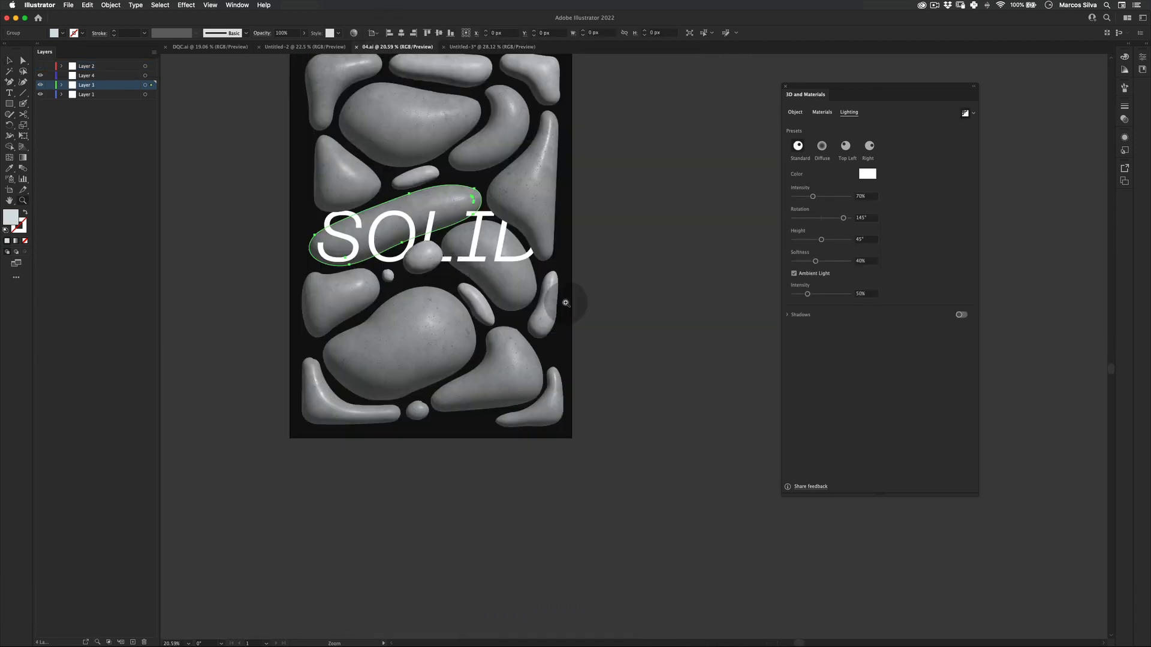
{"action": "key", "text": "v"}
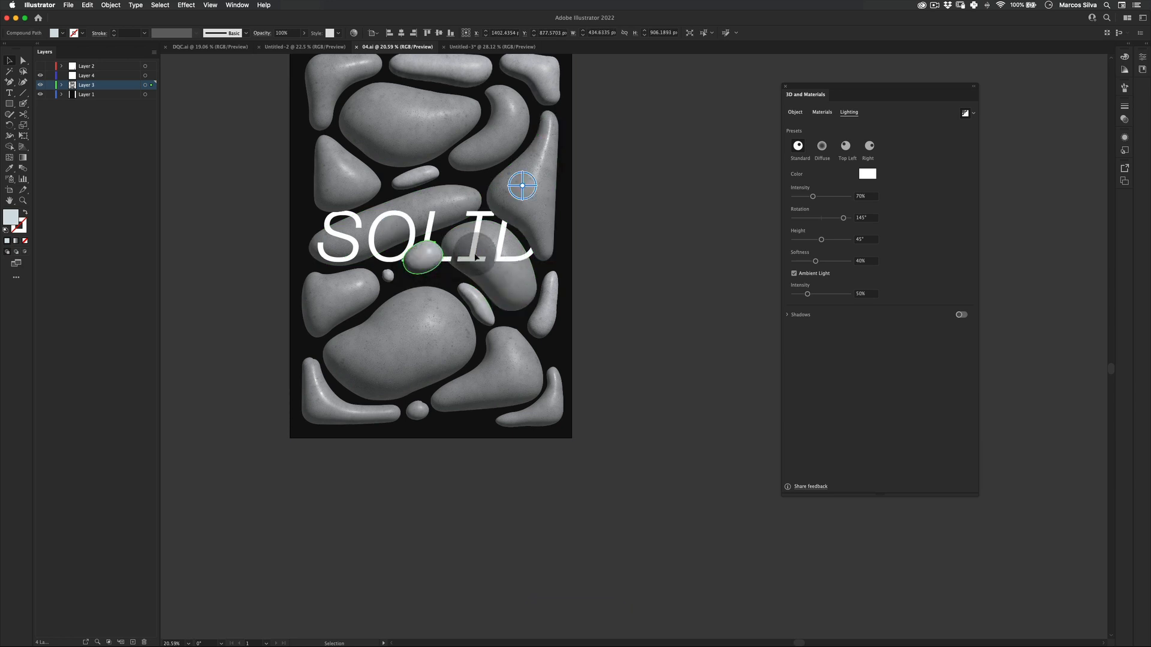
{"action": "left_click", "coordinate": [422, 258]}
{"action": "left_click", "coordinate": [443, 285]}
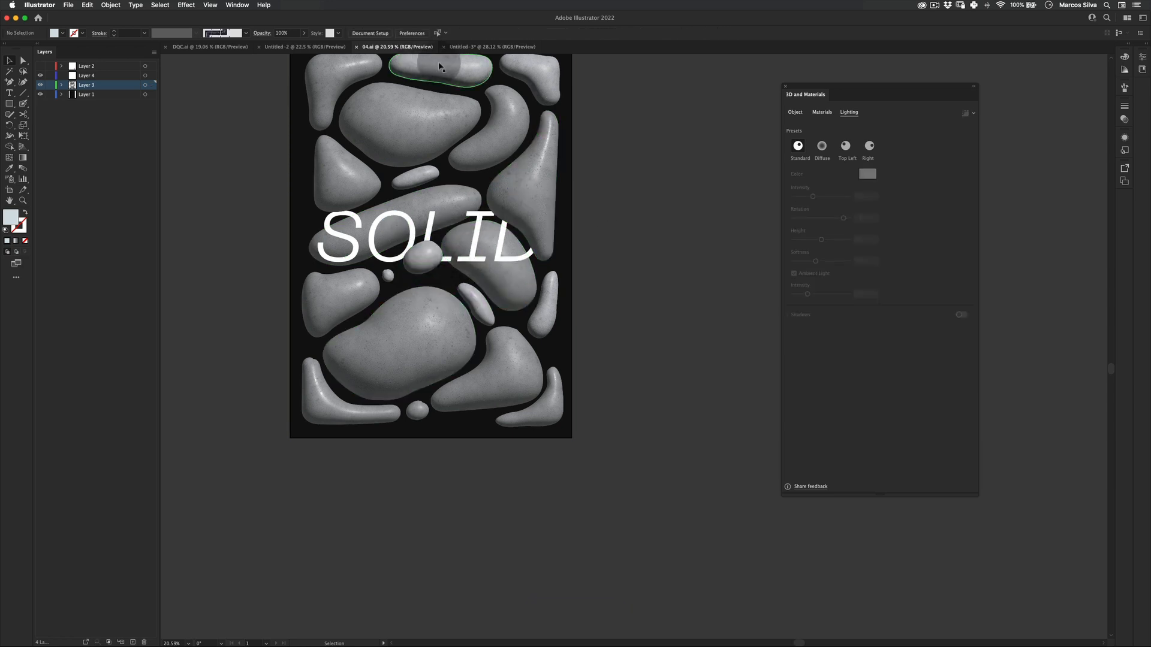
Switch to the Untitled-3 document.
{"action": "left_click", "coordinate": [482, 47]}
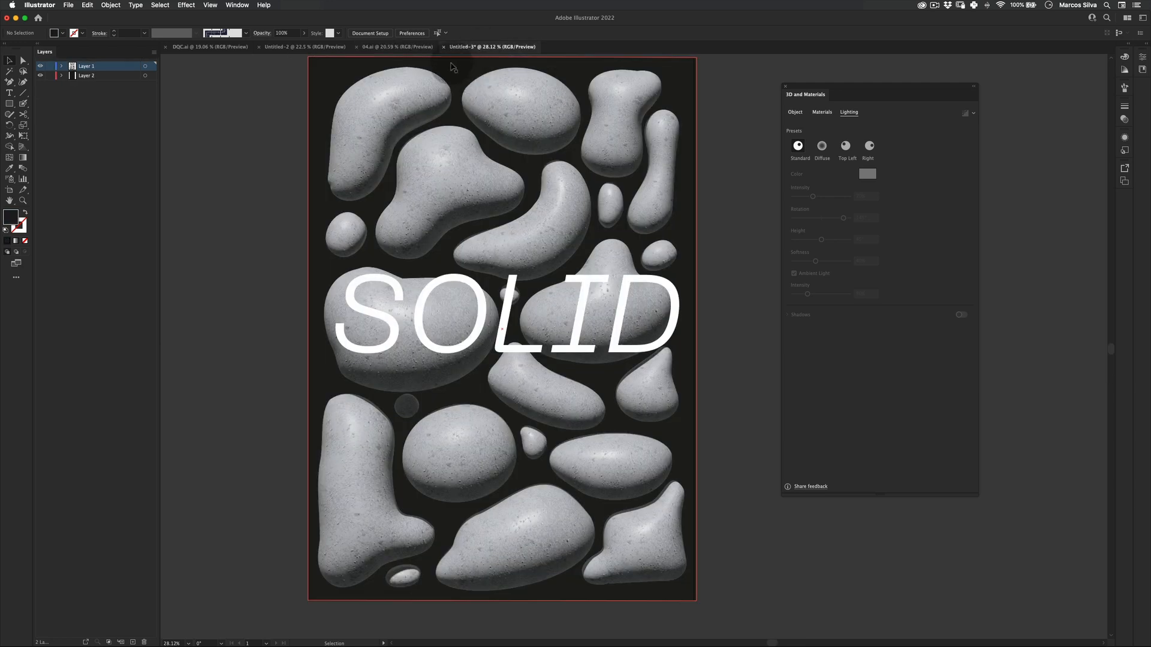
{"action": "key", "text": "v"}
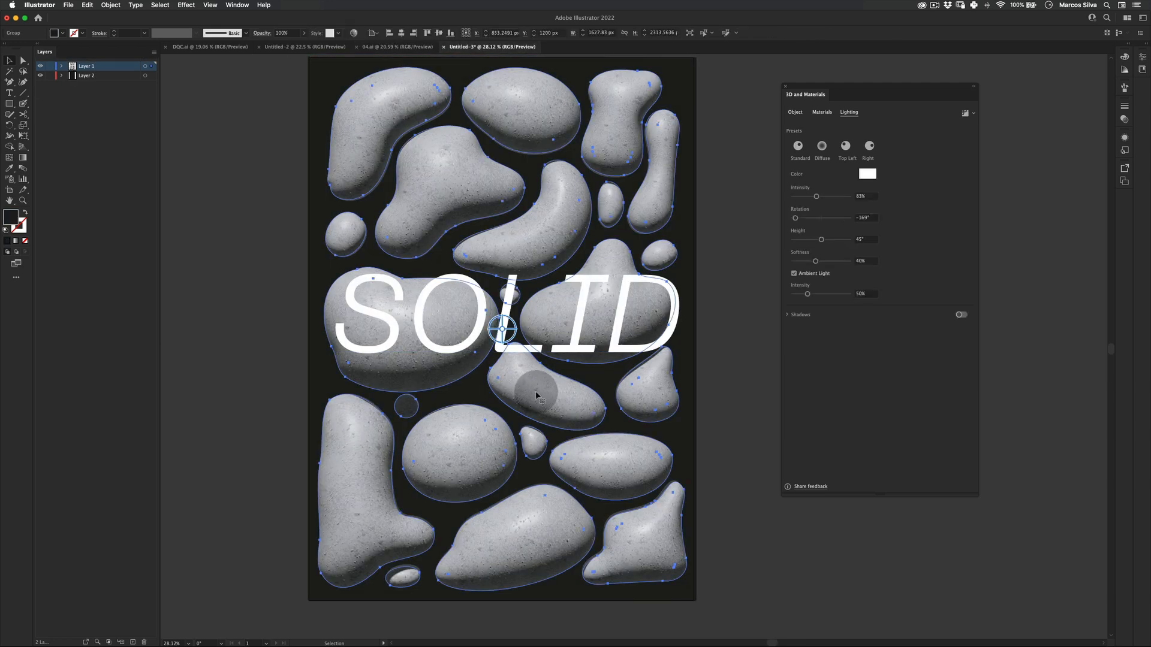
{"action": "double_click", "coordinate": [541, 396]}
{"action": "key", "text": "super+x"}
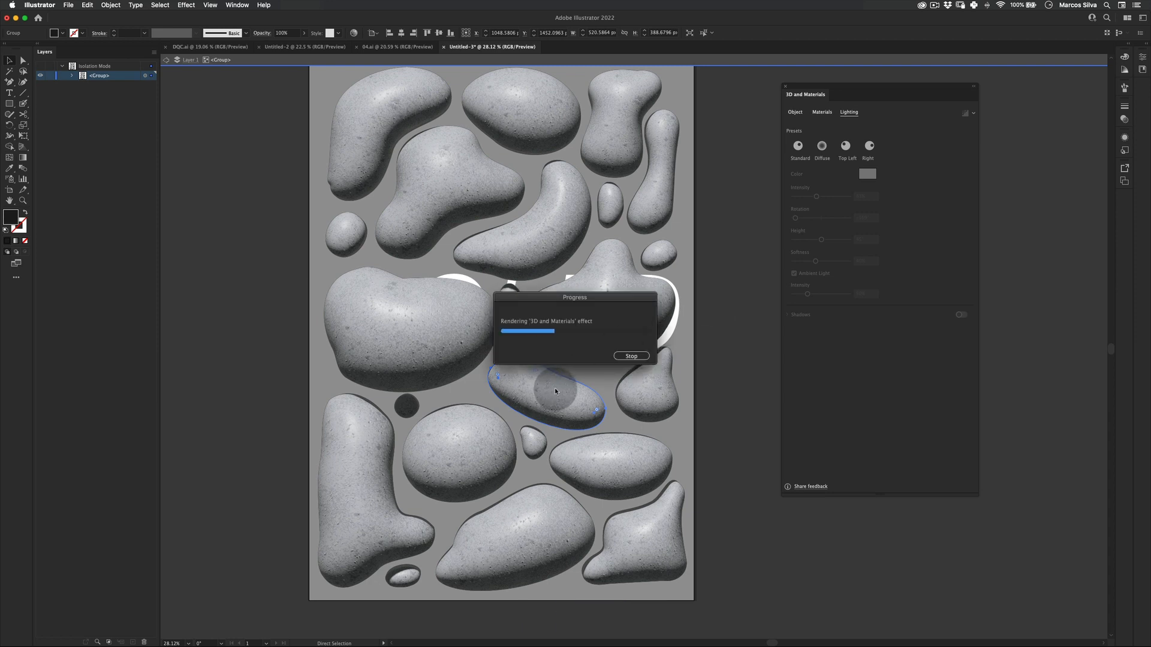
{"action": "double_click", "coordinate": [765, 271]}
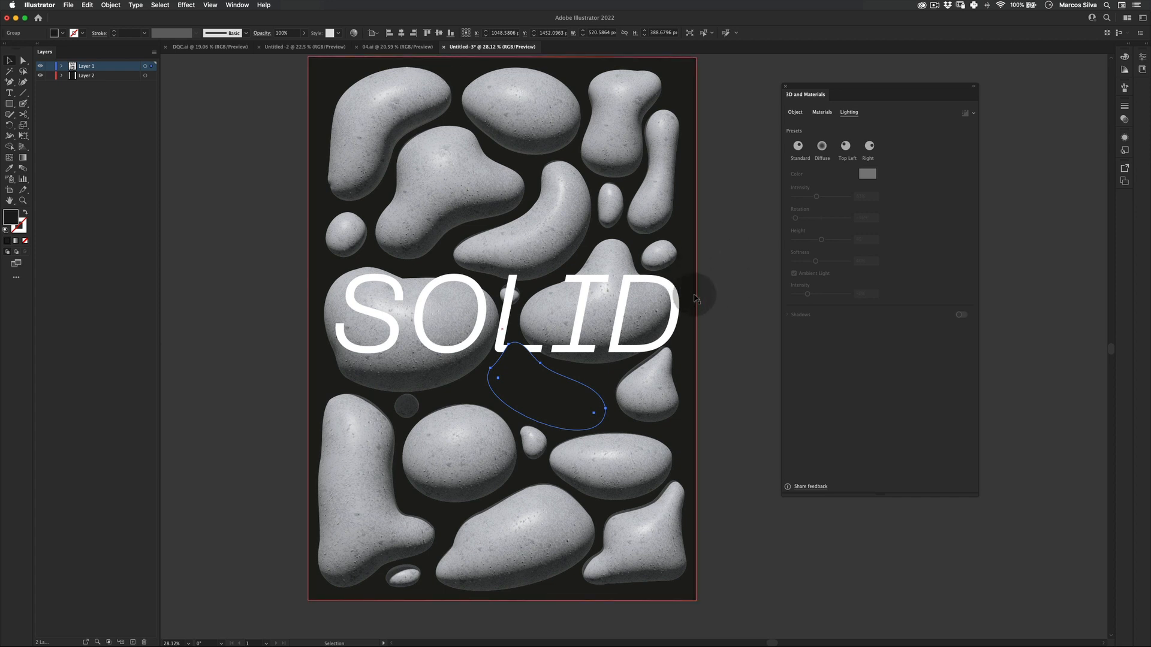
{"action": "key", "text": "super+z"}
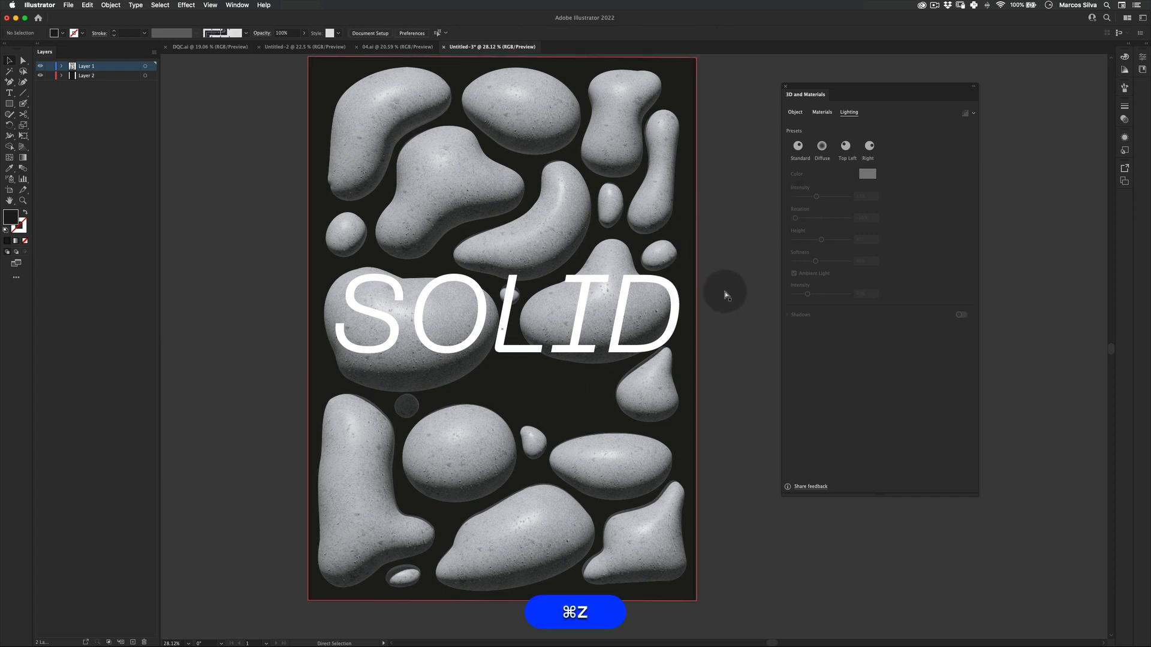
{"action": "double_click", "coordinate": [656, 271]}
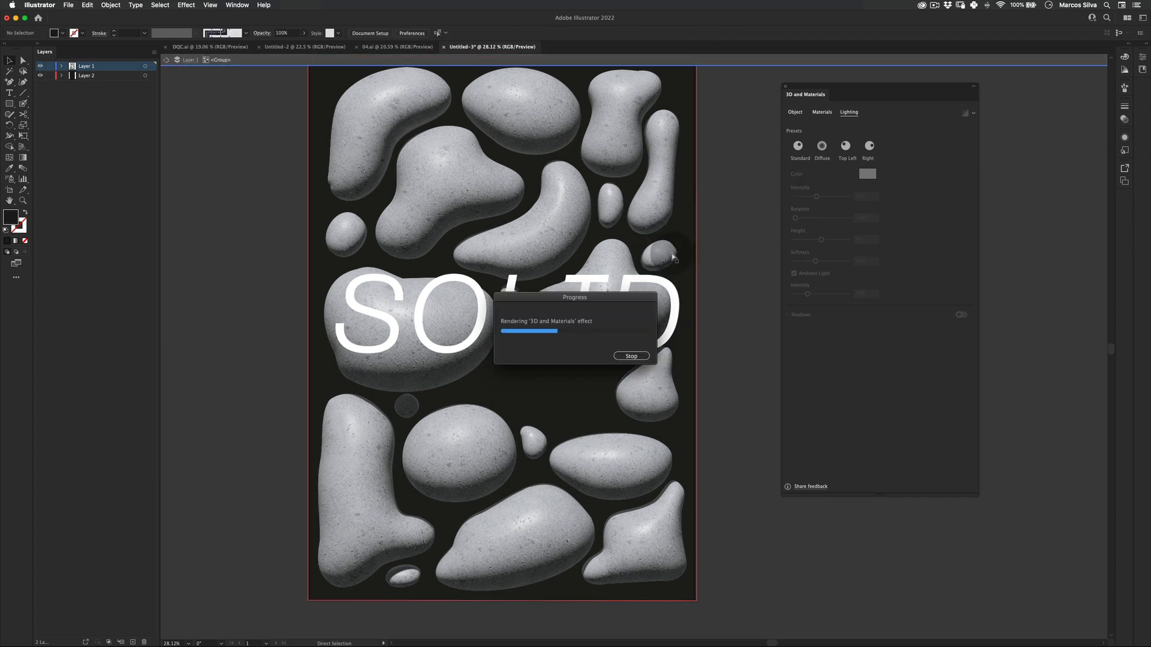
{"action": "double_click", "coordinate": [731, 251]}
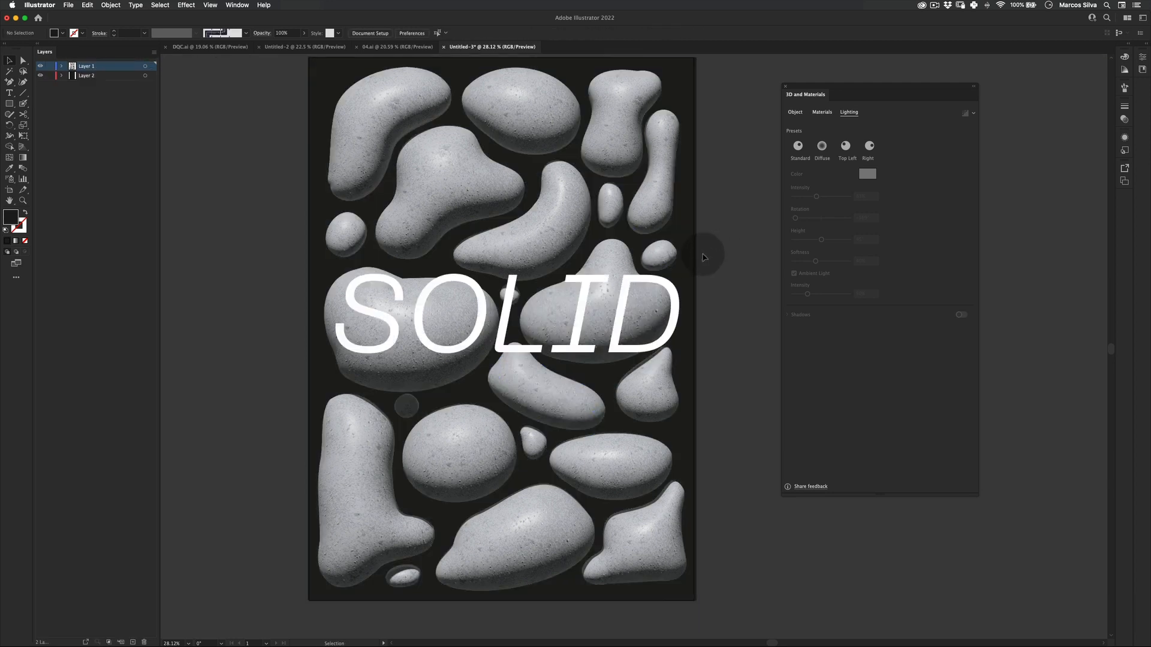
Draw a closed Pen path around the SOLID text, tracing the top edge of the blob beneath the L.
{"action": "key", "text": "z"}
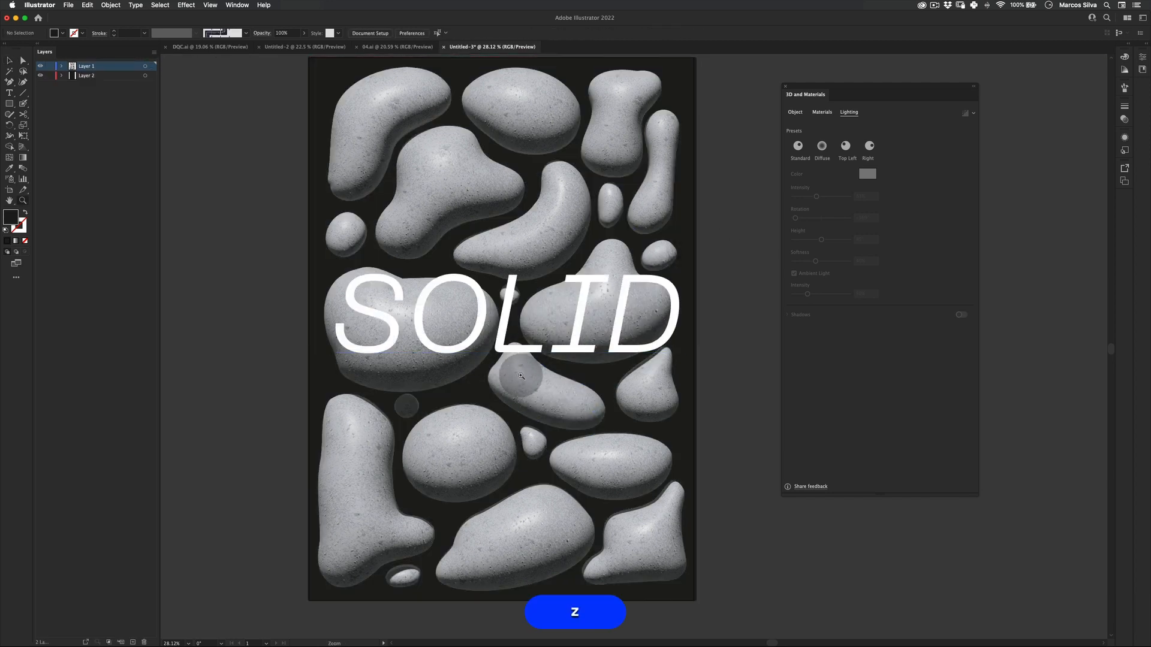
{"action": "double_click", "coordinate": [522, 378]}
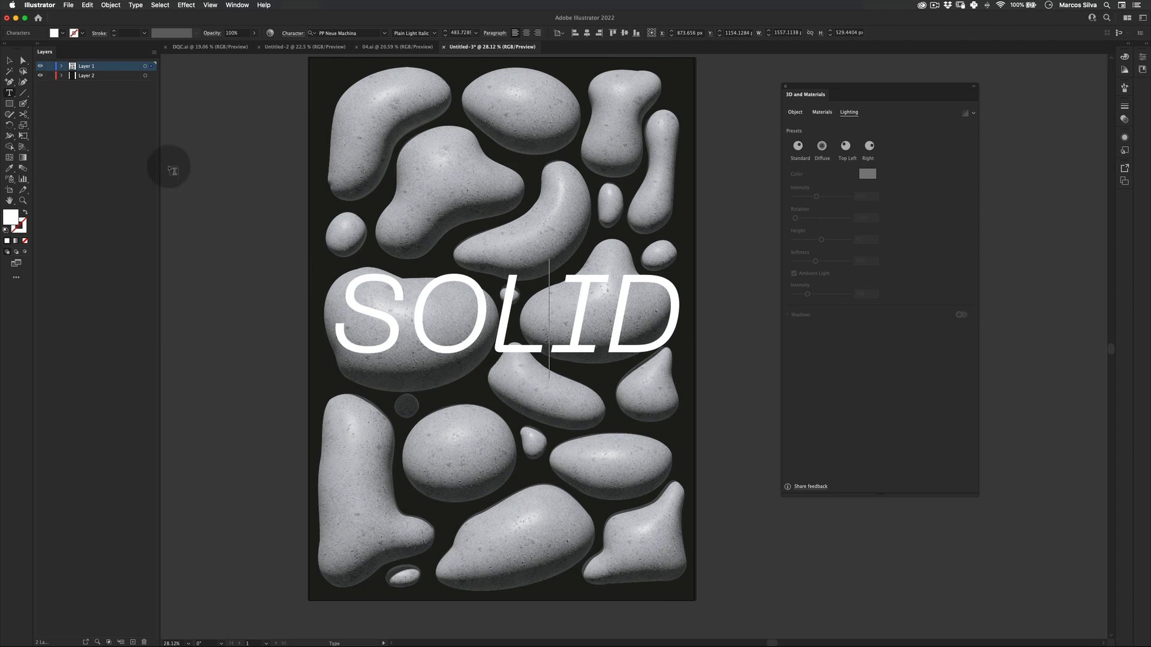
{"action": "left_click", "coordinate": [11, 63]}
{"action": "key", "text": "z"}
{"action": "left_click_drag", "start_coordinate": [293, 369], "coordinate": [344, 339]}
{"action": "key", "text": "space"}
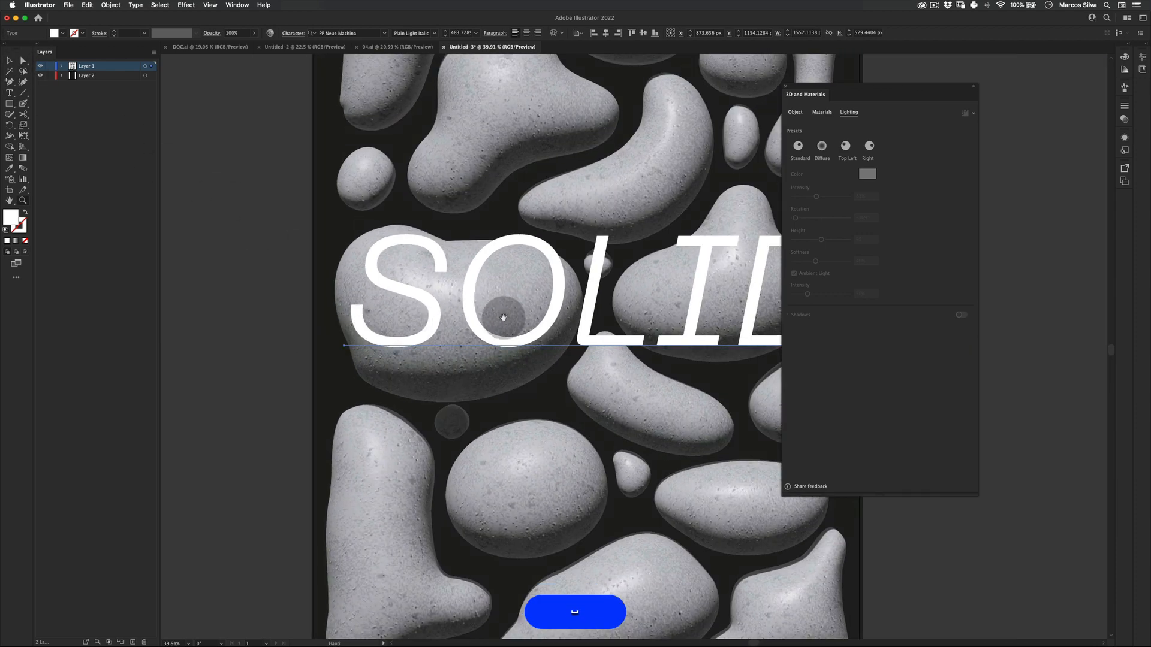
{"action": "left_click_drag", "start_coordinate": [503, 318], "coordinate": [365, 313]}
{"action": "left_click", "coordinate": [433, 265]}
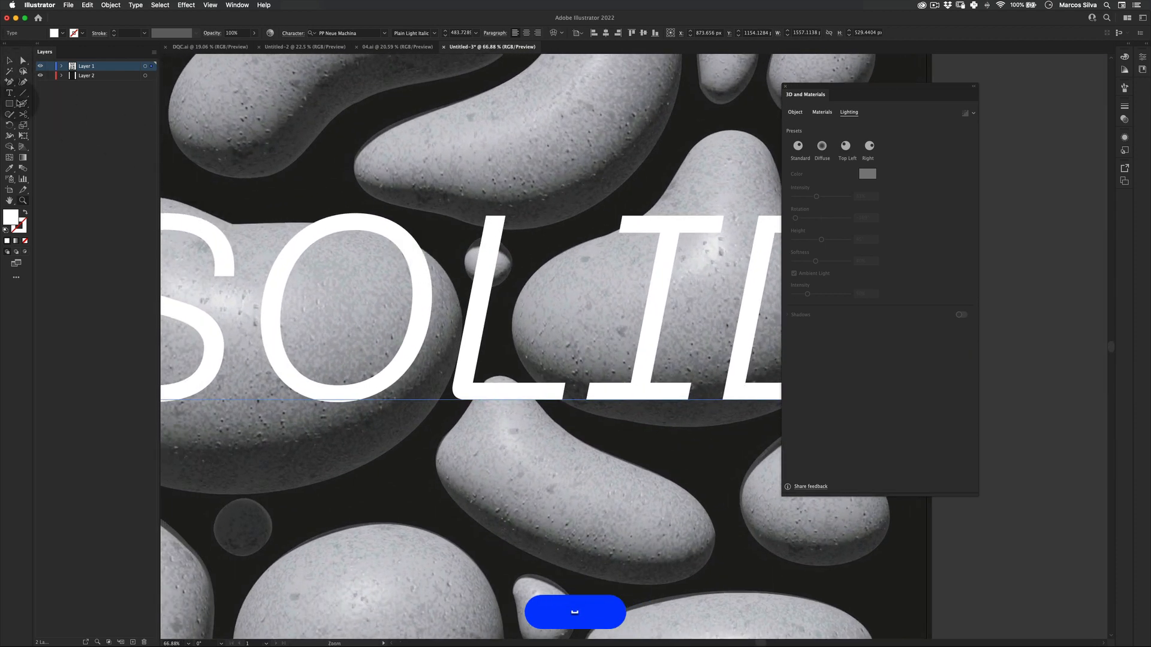
{"action": "left_click", "coordinate": [54, 83]}
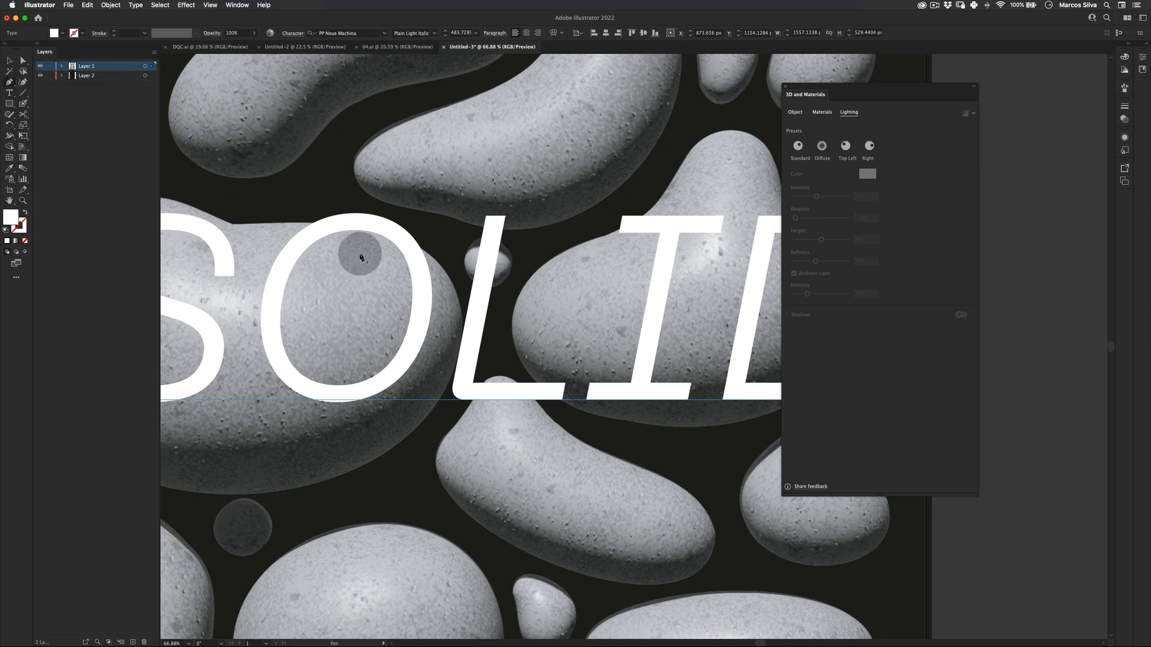
{"action": "scroll", "coordinate": [389, 288], "scroll_direction": "down", "scroll_amount": 3}
{"action": "left_click", "coordinate": [455, 368]}
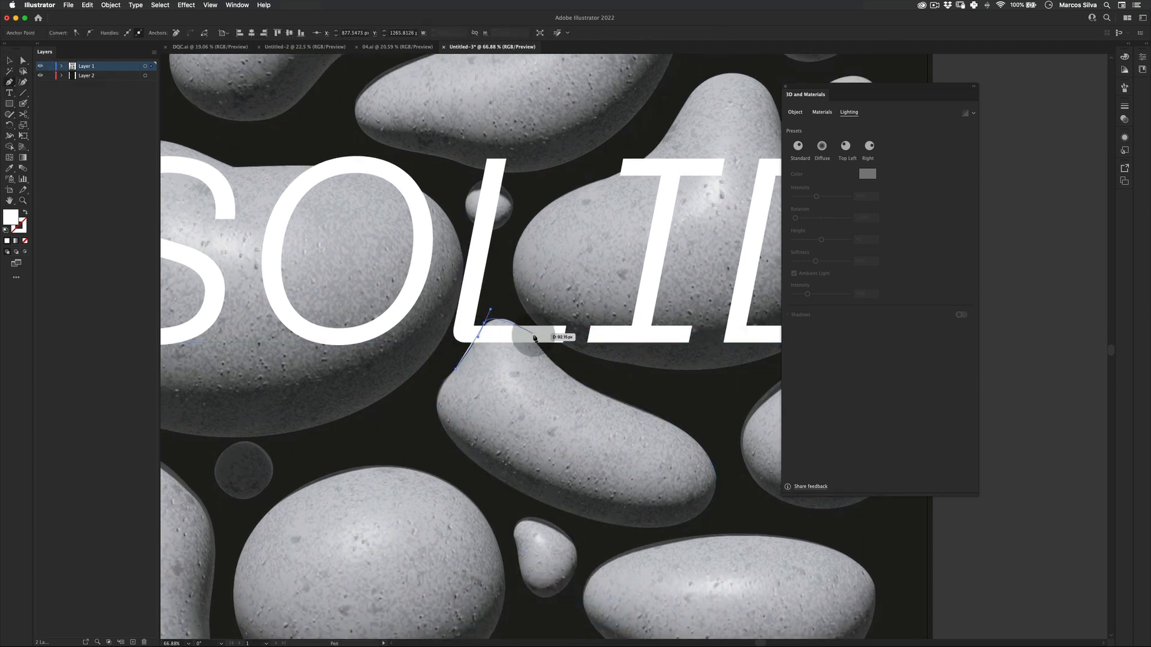
{"action": "left_click_drag", "start_coordinate": [537, 346], "coordinate": [548, 367]}
{"action": "key", "text": "a"}
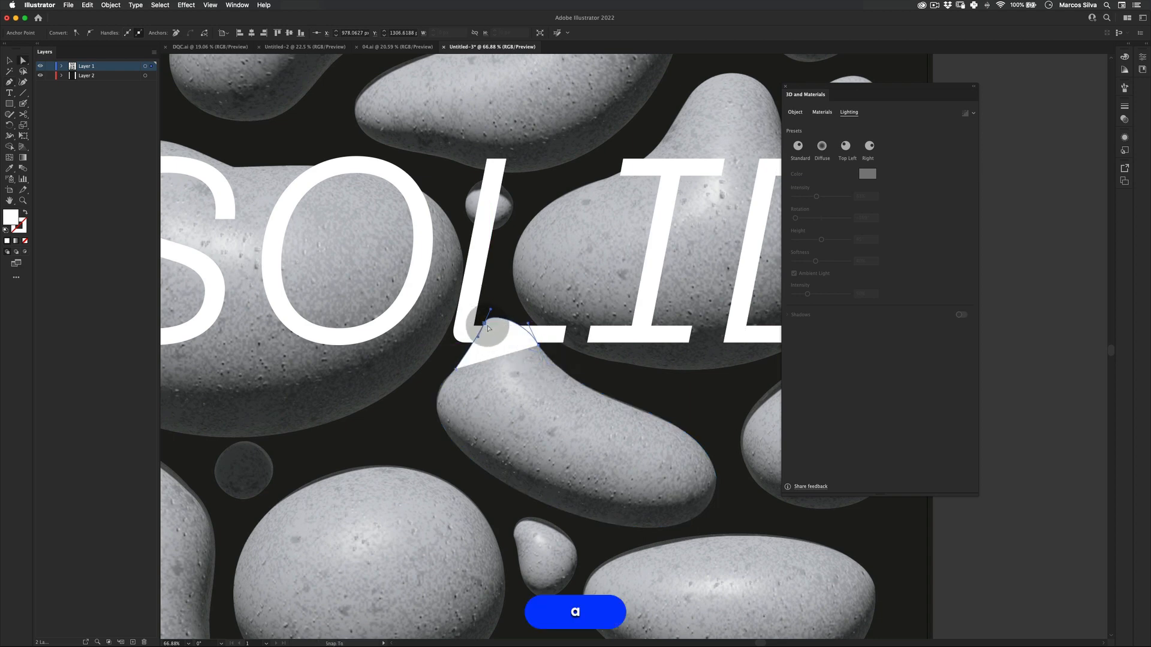
{"action": "key", "text": "z"}
{"action": "left_click_drag", "start_coordinate": [549, 325], "coordinate": [441, 364]}
{"action": "key", "text": "space"}
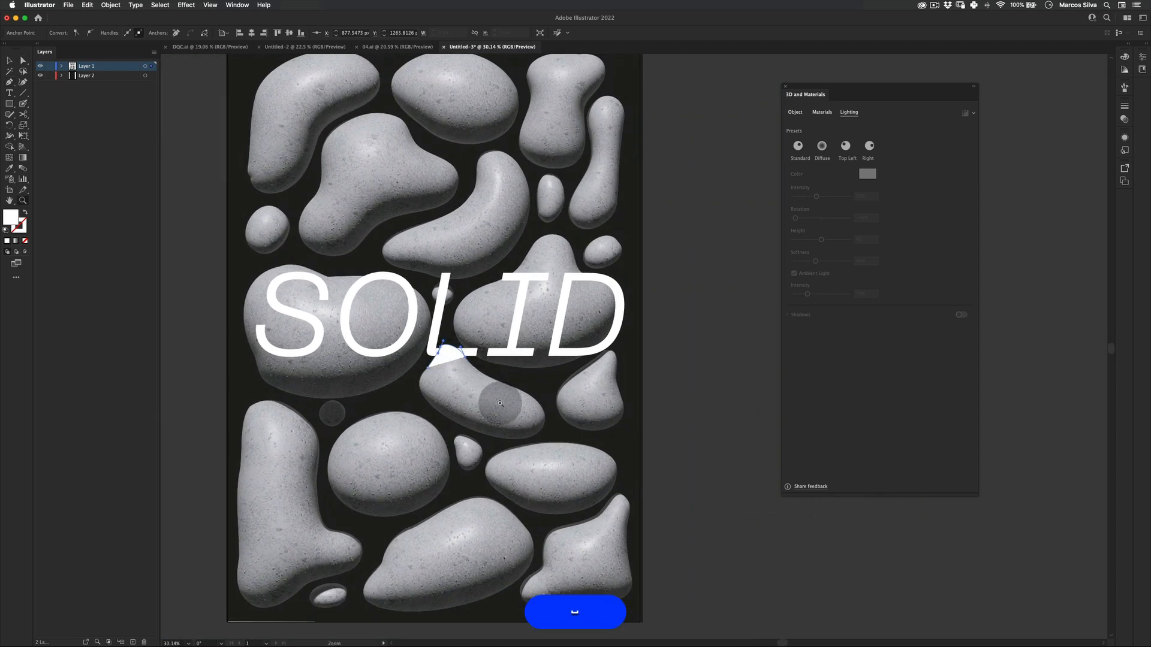
{"action": "key", "text": "o"}
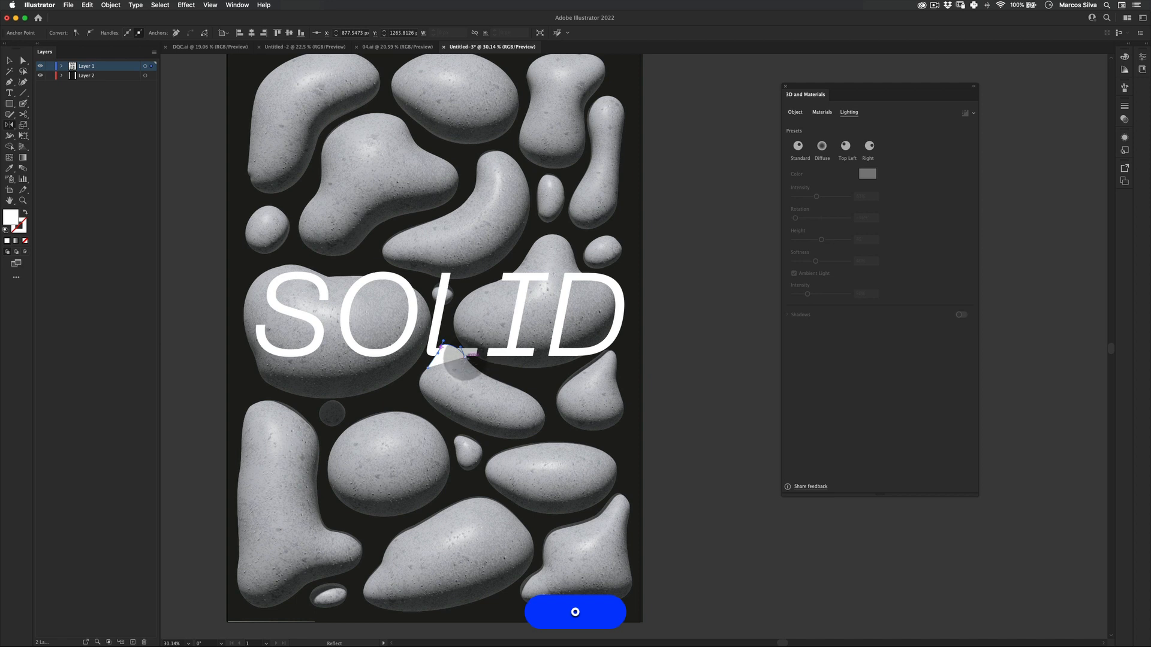
{"action": "key", "text": "p"}
{"action": "left_click_drag", "start_coordinate": [597, 372], "coordinate": [636, 340]}
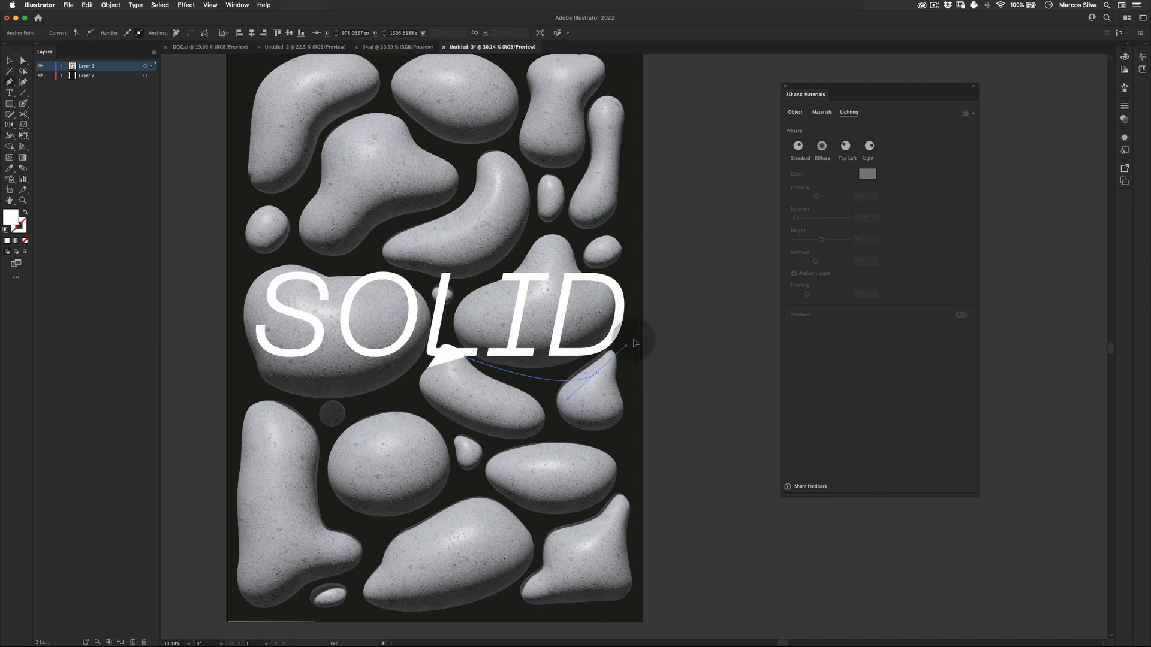
{"action": "left_click_drag", "start_coordinate": [637, 269], "coordinate": [547, 254]}
{"action": "left_click", "coordinate": [422, 262]}
{"action": "left_click", "coordinate": [291, 255]}
{"action": "left_click_drag", "start_coordinate": [232, 287], "coordinate": [224, 318]}
{"action": "left_click_drag", "start_coordinate": [244, 367], "coordinate": [278, 382]}
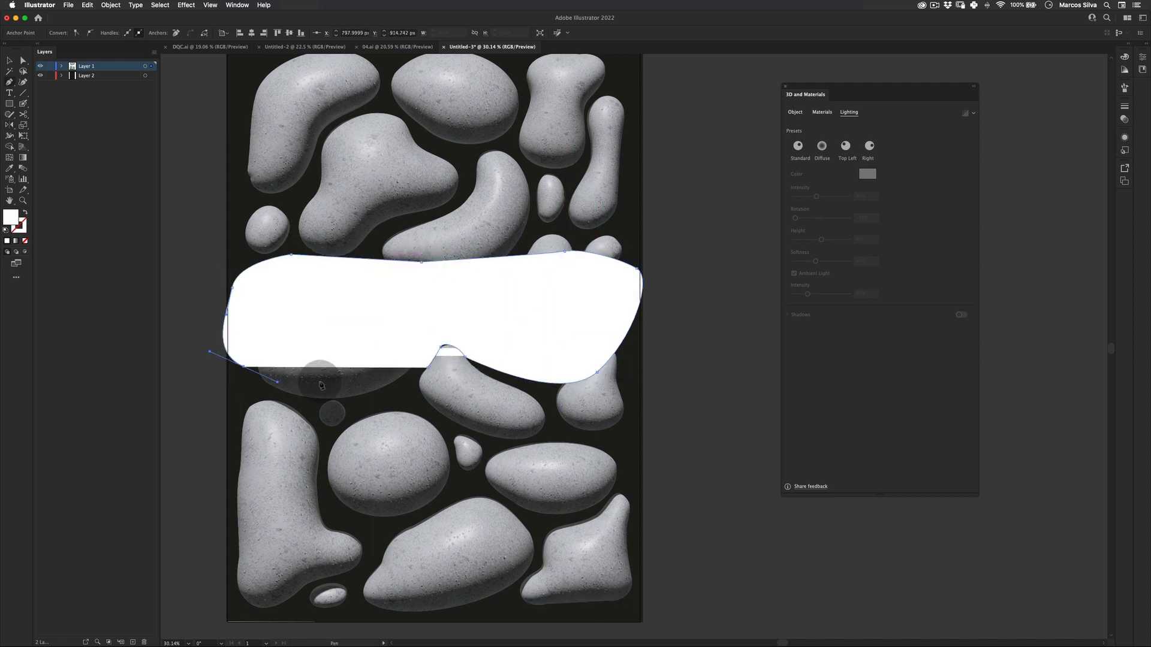
{"action": "left_click", "coordinate": [337, 383]}
{"action": "left_click", "coordinate": [427, 367]}
Make a clipping mask from the new path and the SOLID text so the blob overlaps the L.
{"action": "key", "text": "v"}
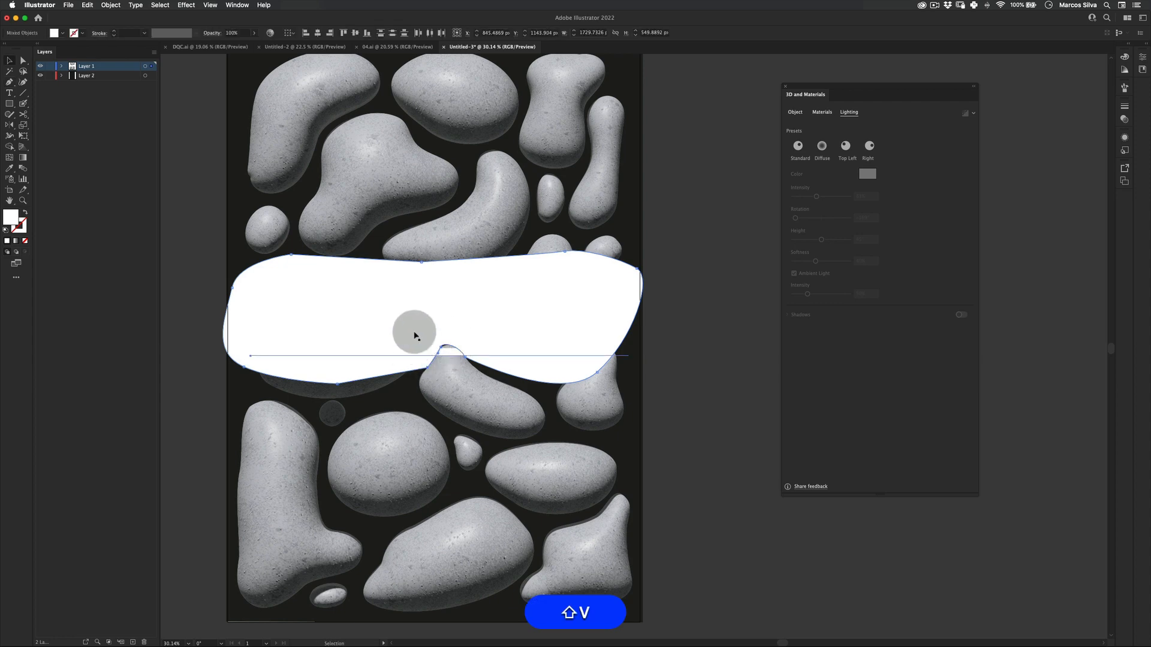
{"action": "right_click", "coordinate": [399, 322]}
{"action": "left_click", "coordinate": [447, 398]}
{"action": "key", "text": "v"}
{"action": "left_click", "coordinate": [721, 267]}
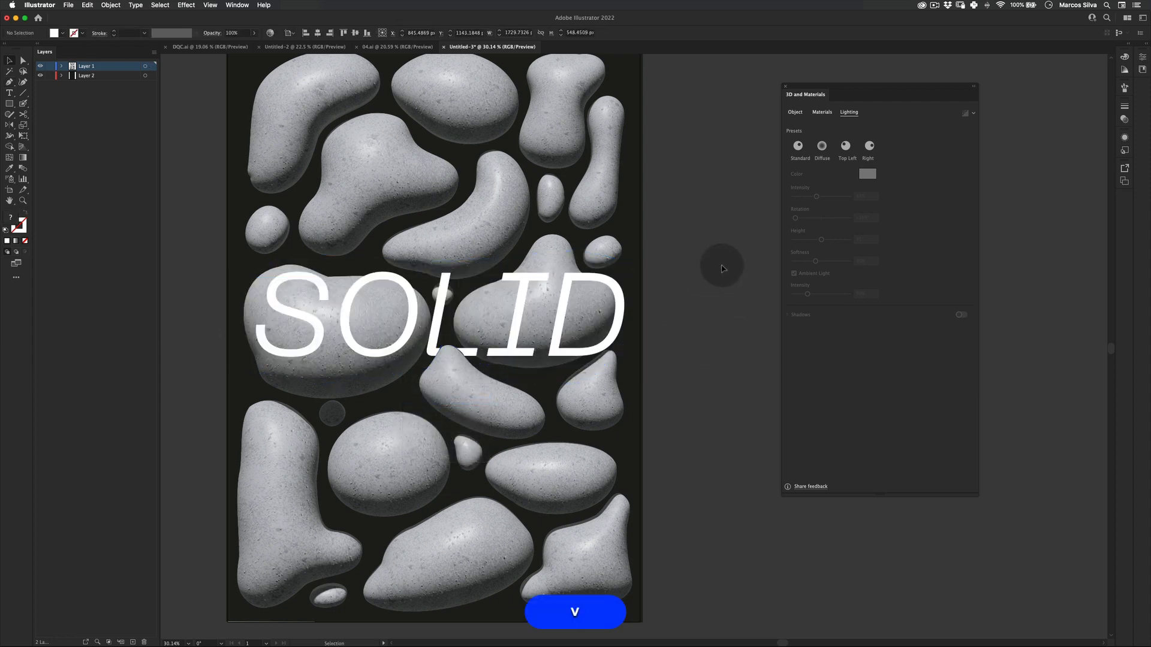
Try to refine the clipping path's anchor point where the L meets the blob.
{"action": "key", "text": "z"}
{"action": "left_click_drag", "start_coordinate": [451, 379], "coordinate": [671, 296]}
{"action": "key", "text": "space"}
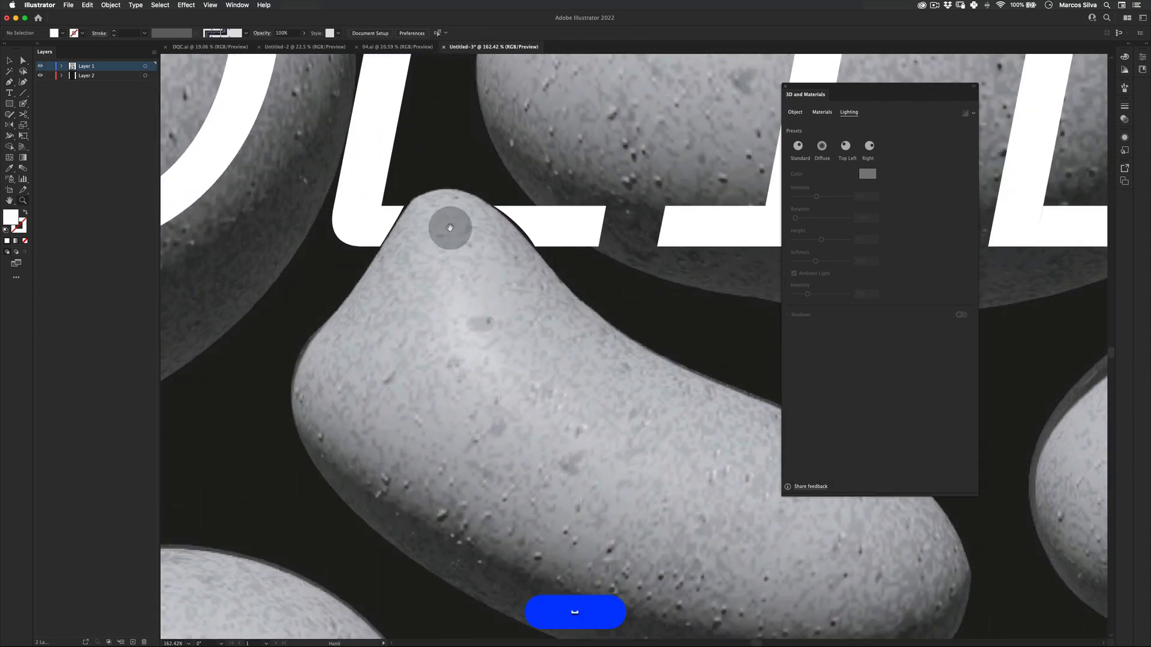
{"action": "left_click_drag", "start_coordinate": [450, 228], "coordinate": [520, 298]}
{"action": "key", "text": "v"}
{"action": "left_click", "coordinate": [480, 288]}
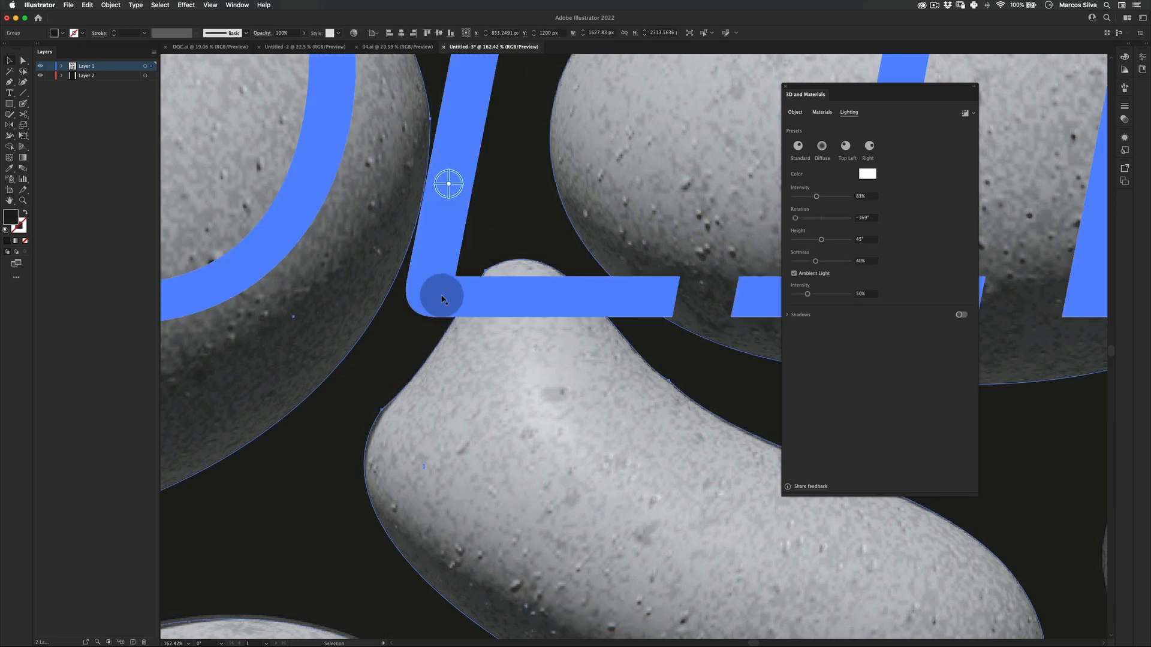
{"action": "key", "text": "v"}
{"action": "left_click", "coordinate": [467, 282]}
{"action": "left_click_drag", "start_coordinate": [482, 273], "coordinate": [484, 278]}
{"action": "key", "text": "super+z"}
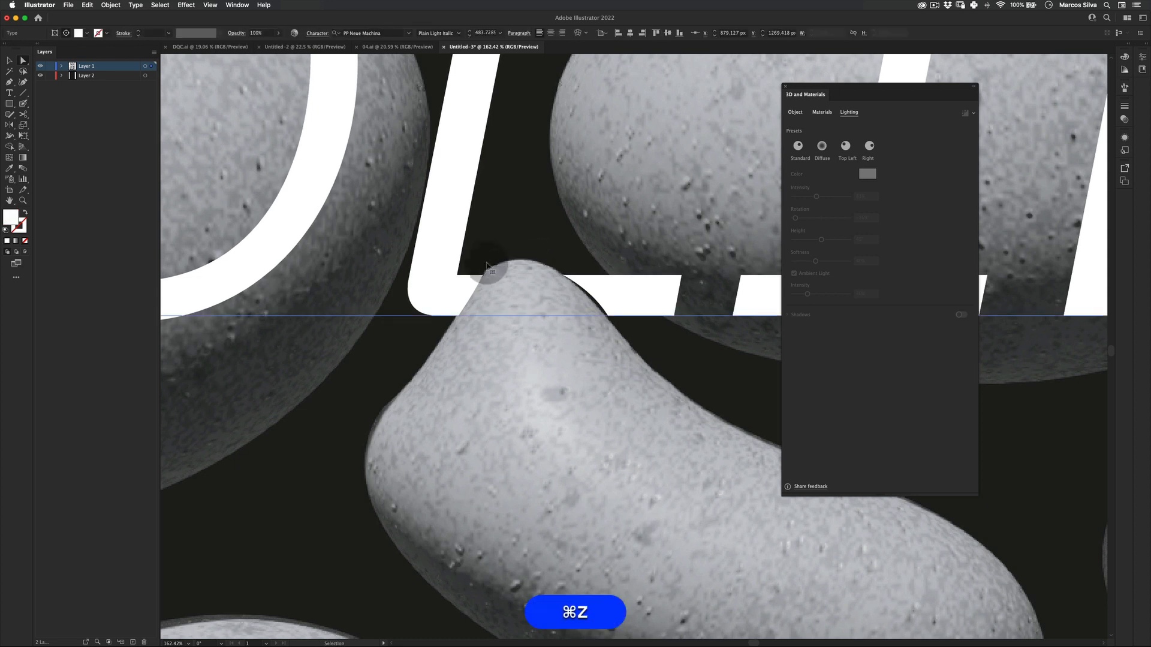
{"action": "key", "text": "a"}
{"action": "left_click", "coordinate": [484, 276]}
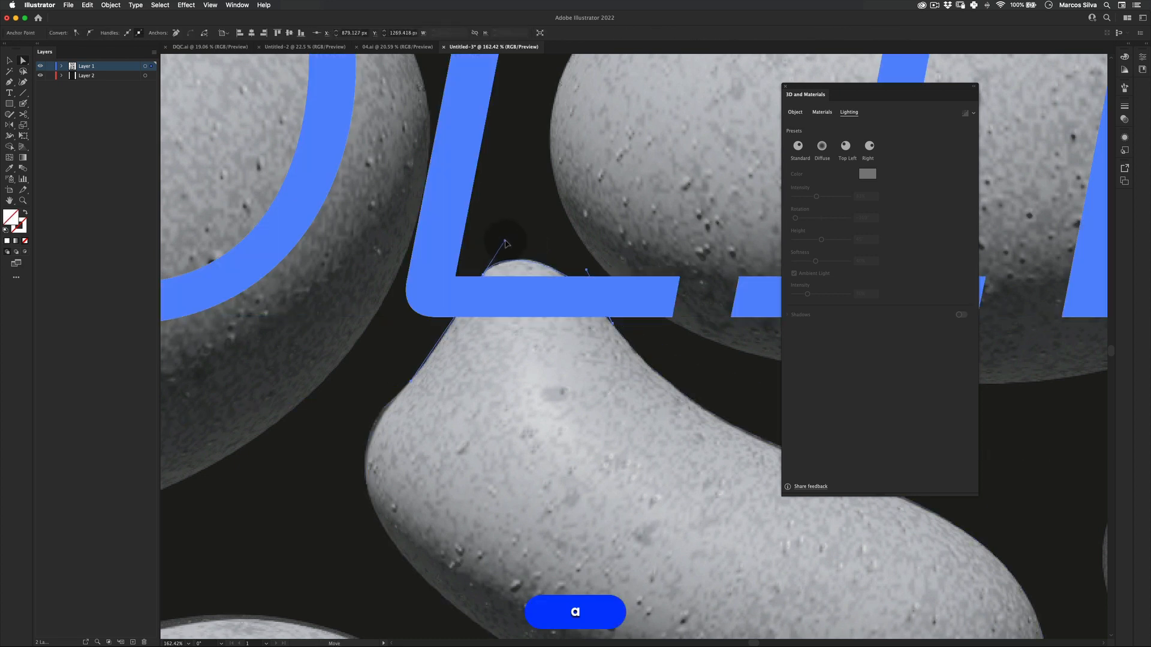
{"action": "left_click_drag", "start_coordinate": [484, 277], "coordinate": [485, 275]}
{"action": "key", "text": "super+z"}
{"action": "key", "text": "a"}
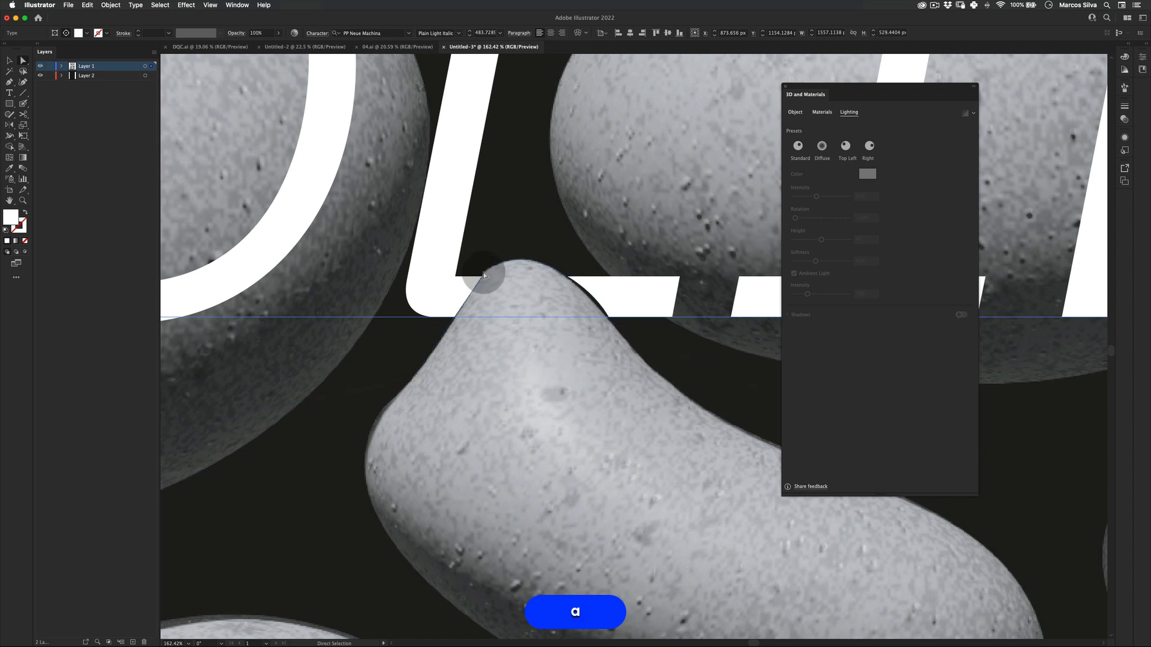
{"action": "left_click", "coordinate": [484, 279]}
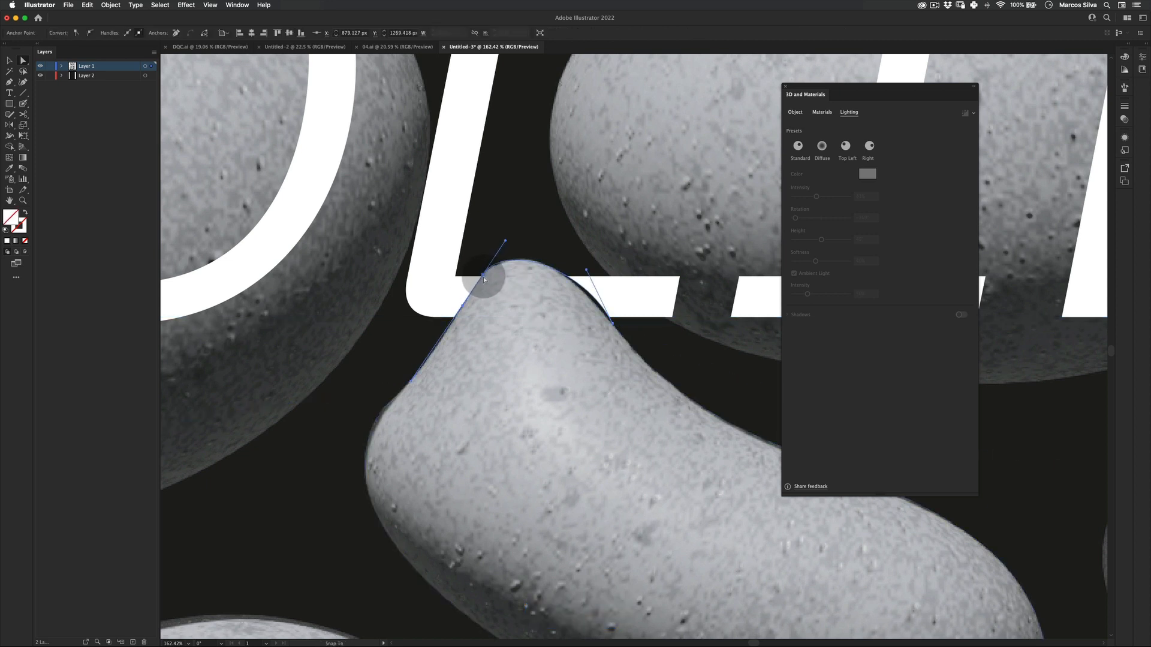
{"action": "left_click", "coordinate": [466, 308]}
{"action": "left_click_drag", "start_coordinate": [462, 307], "coordinate": [581, 266]}
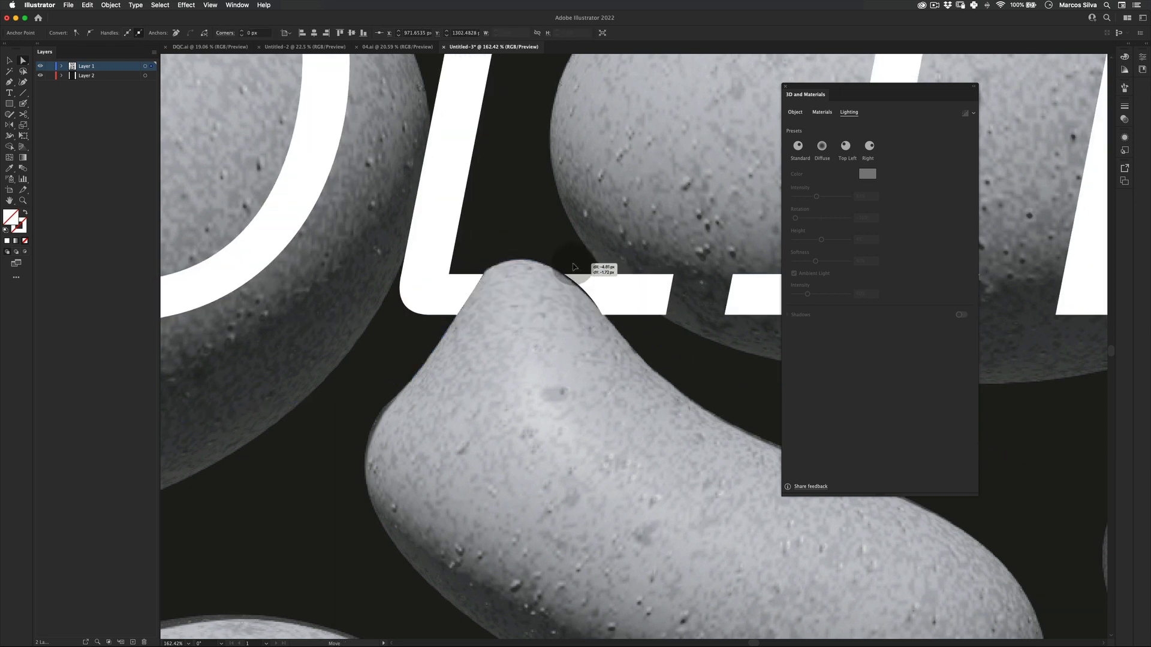
{"action": "key", "text": "super+z"}
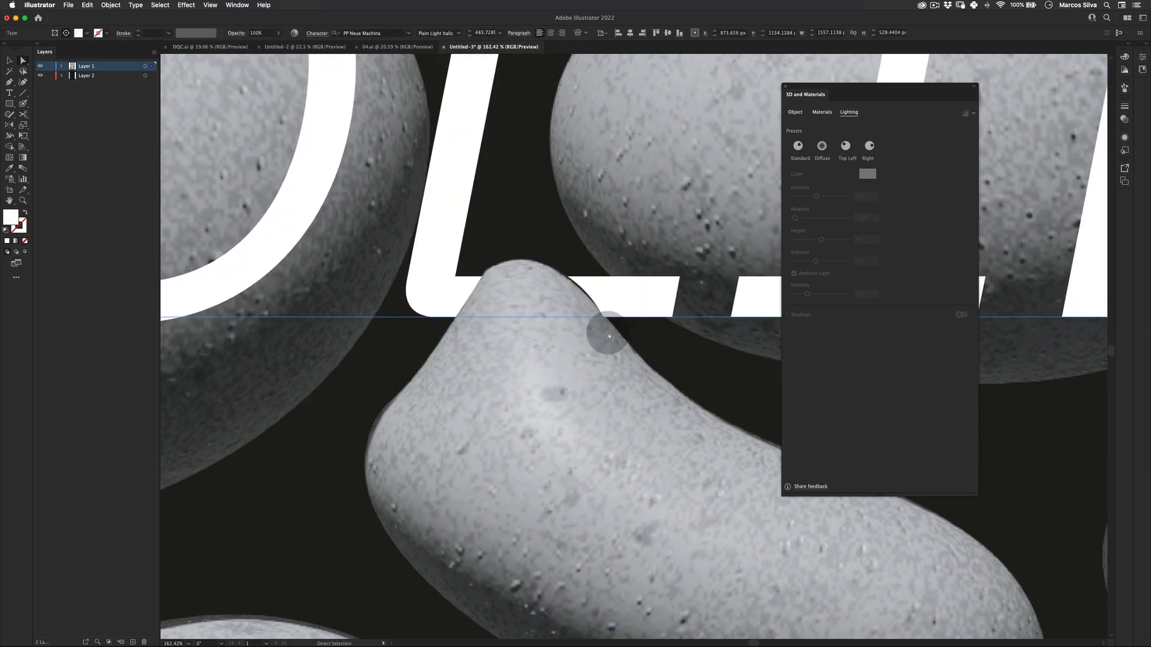
{"action": "key", "text": "v"}
{"action": "key", "text": "a"}
{"action": "key", "text": "v"}
{"action": "key", "text": "z"}
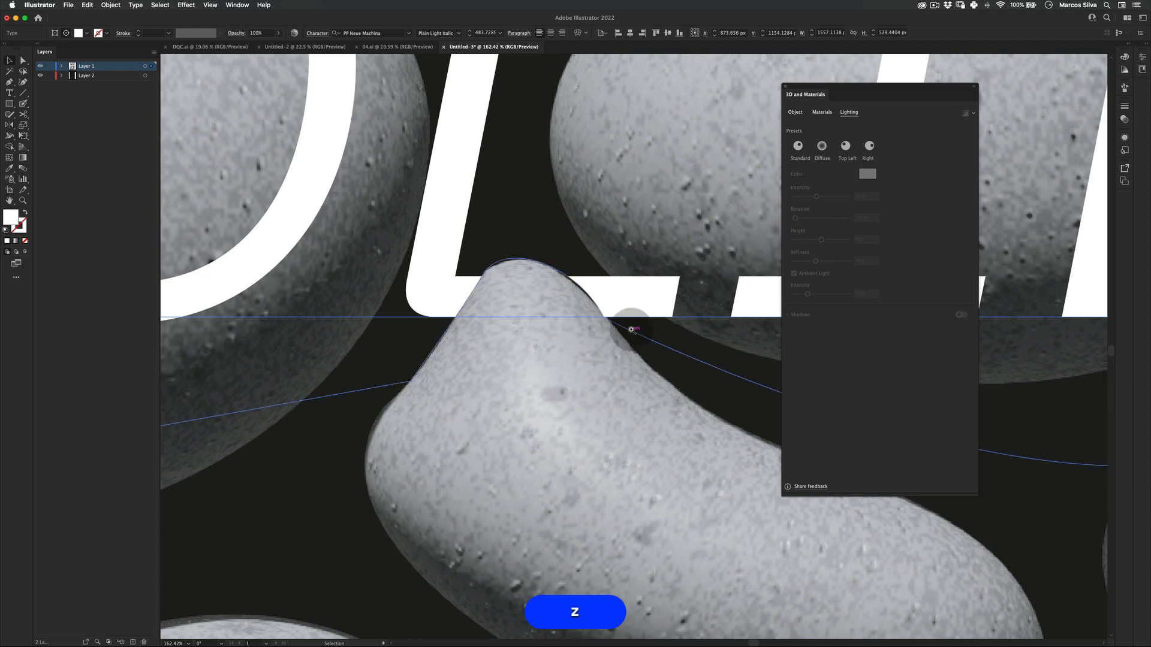
Zoom in to inspect the clipping path around the small blob between the O and the L.
{"action": "left_click_drag", "start_coordinate": [629, 326], "coordinate": [390, 398]}
{"action": "key", "text": "v"}
{"action": "left_click", "coordinate": [373, 393]}
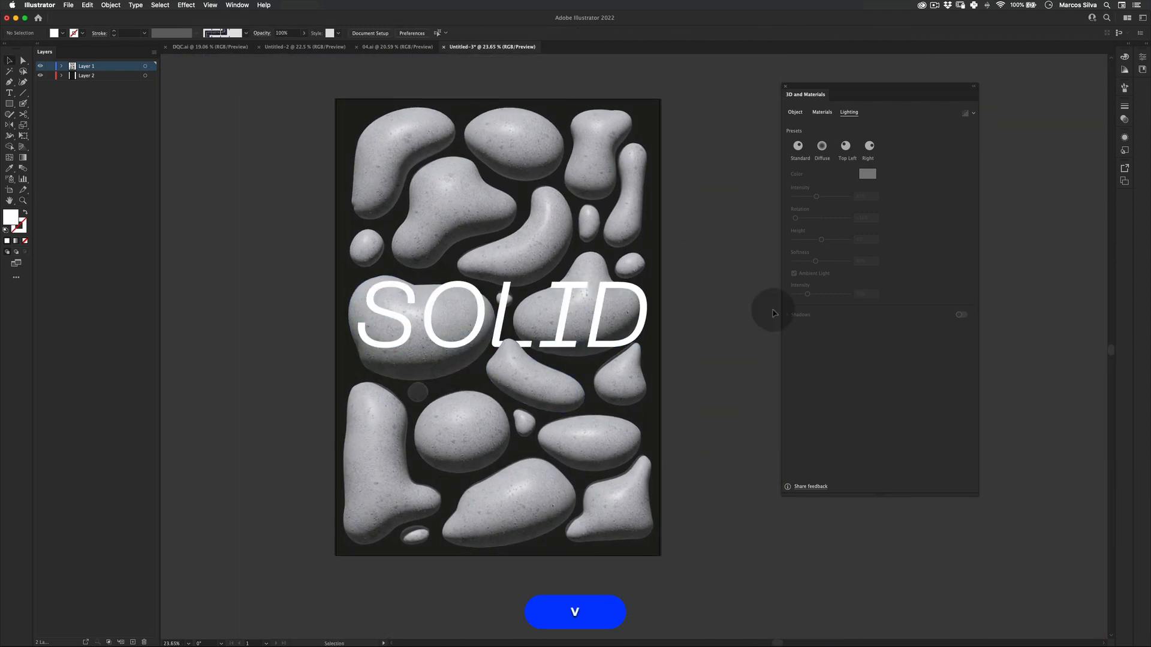
{"action": "key", "text": "z"}
{"action": "left_click_drag", "start_coordinate": [568, 301], "coordinate": [597, 268]}
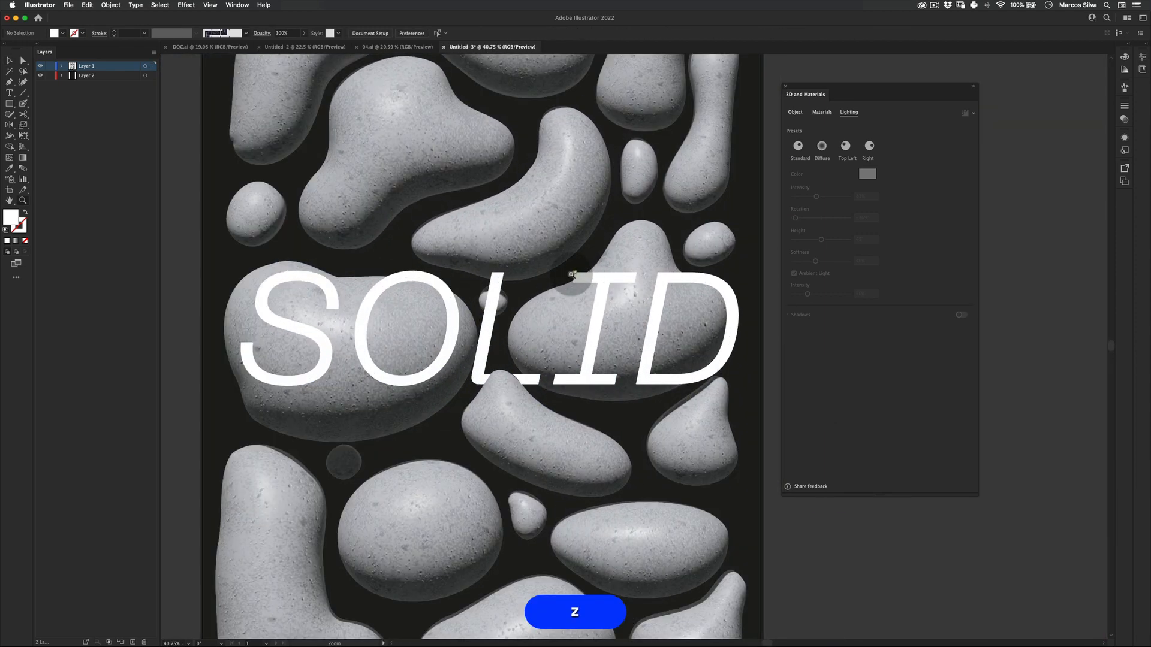
{"action": "key", "text": "z"}
{"action": "left_click_drag", "start_coordinate": [494, 300], "coordinate": [620, 254]}
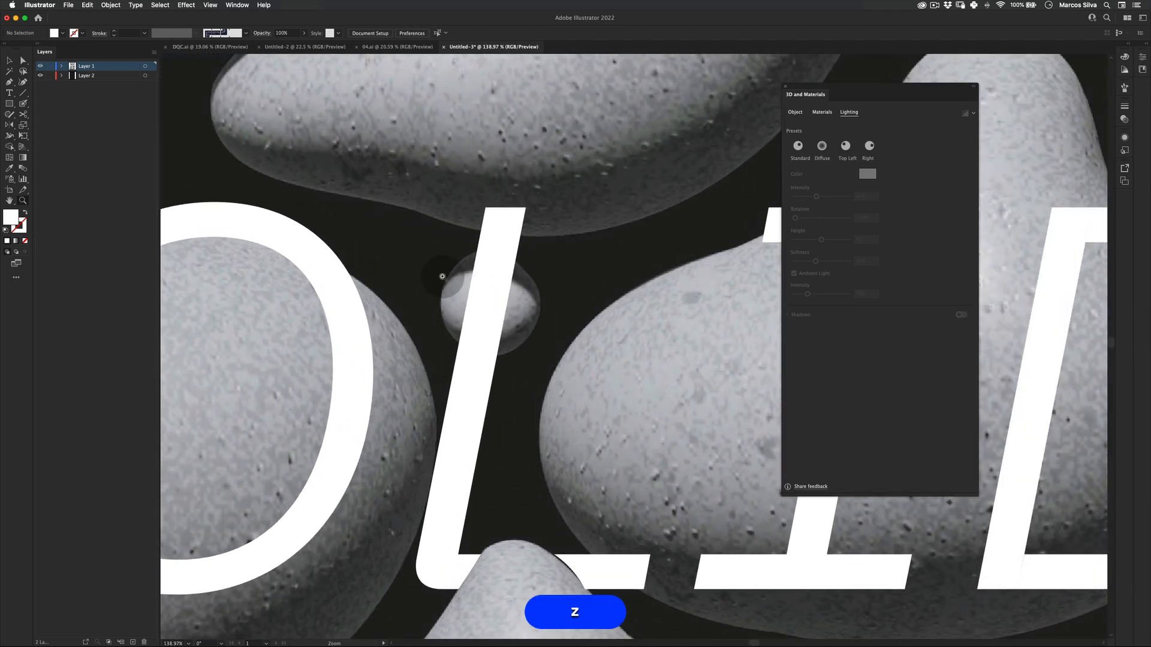
{"action": "key", "text": "v"}
{"action": "left_click", "coordinate": [481, 305]}
{"action": "left_click_drag", "start_coordinate": [476, 205], "coordinate": [414, 205]}
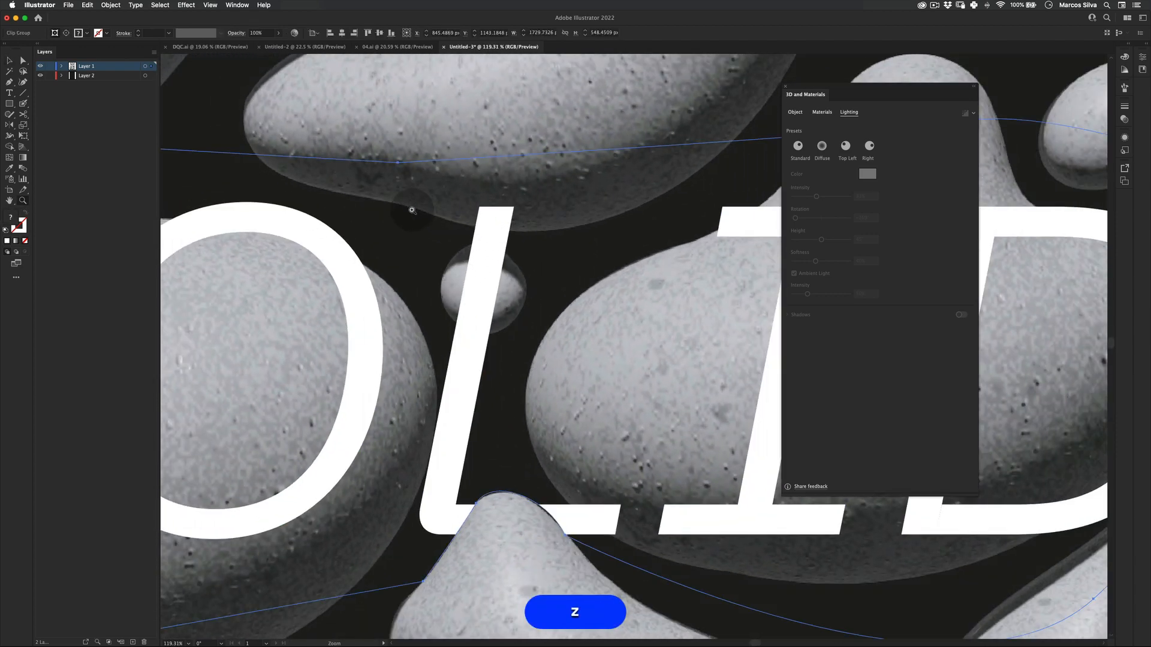
{"action": "key", "text": "p"}
{"action": "left_click", "coordinate": [449, 162]}
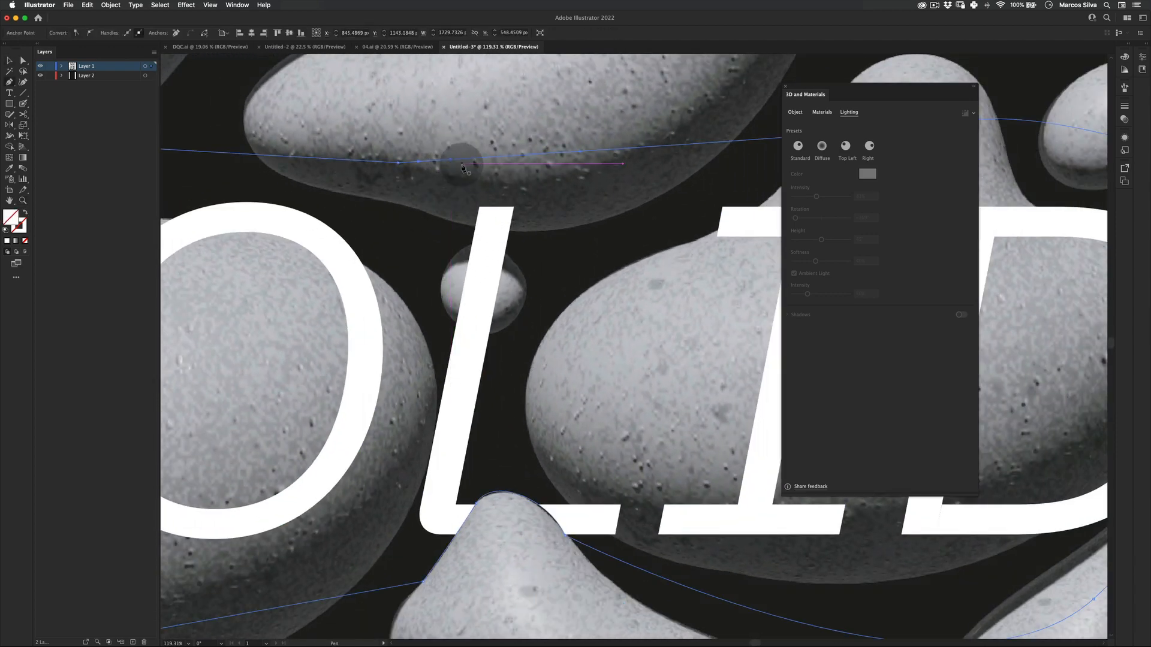
{"action": "key", "text": "v"}
{"action": "key", "text": "super+0"}
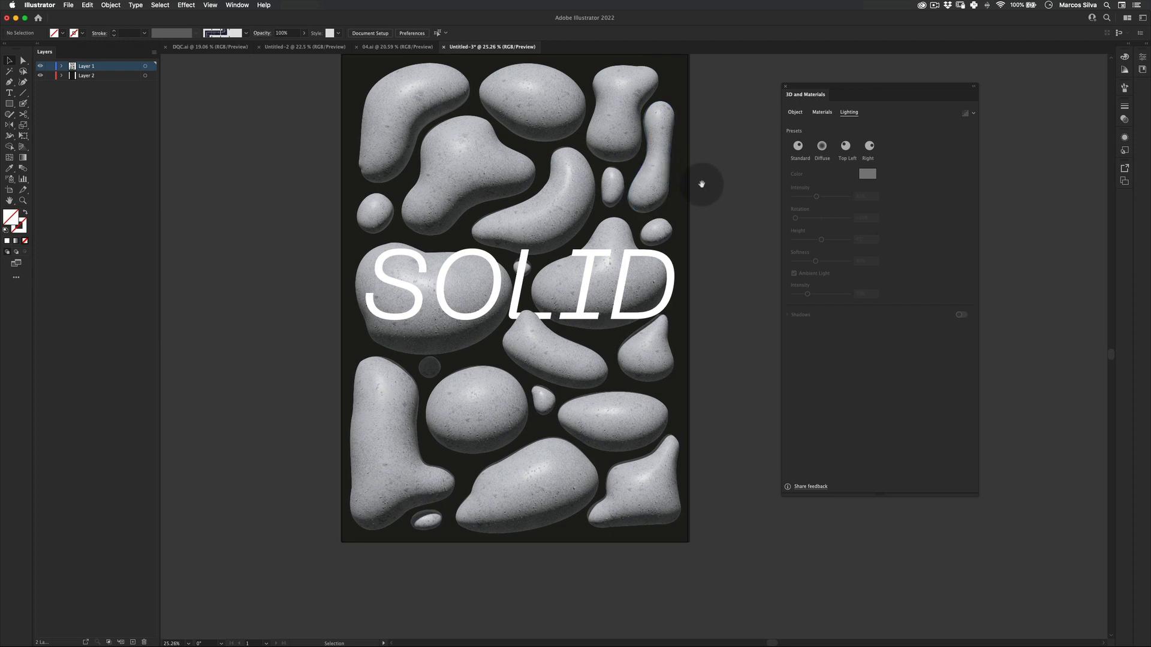
Switch to full screen mode and zoom to review the finished poster.
{"action": "left_click_drag", "start_coordinate": [701, 184], "coordinate": [661, 231]}
{"action": "key", "text": "z"}
{"action": "key", "text": "v"}
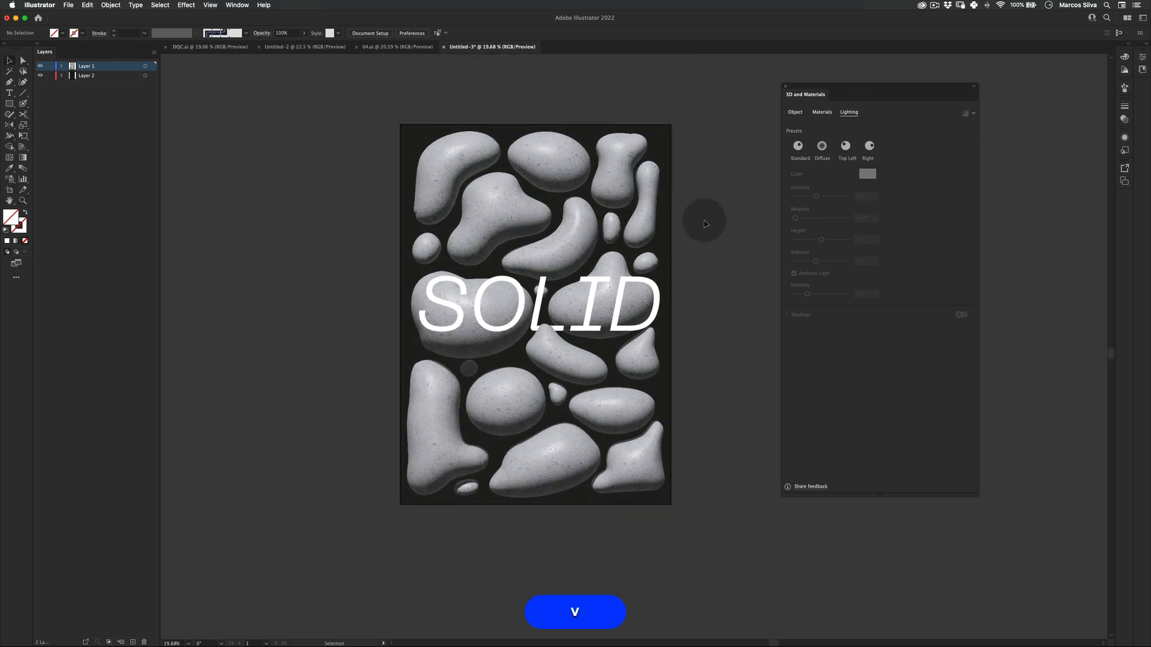
{"action": "left_click_drag", "start_coordinate": [792, 89], "coordinate": [872, 76]}
{"action": "key", "text": "z"}
{"action": "left_click_drag", "start_coordinate": [624, 229], "coordinate": [764, 269]}
{"action": "key", "text": "f"}
{"action": "key", "text": "f"}
{"action": "key", "text": "space"}
{"action": "key", "text": "z"}
{"action": "key", "text": "space"}
{"action": "left_click_drag", "start_coordinate": [600, 290], "coordinate": [658, 289]}
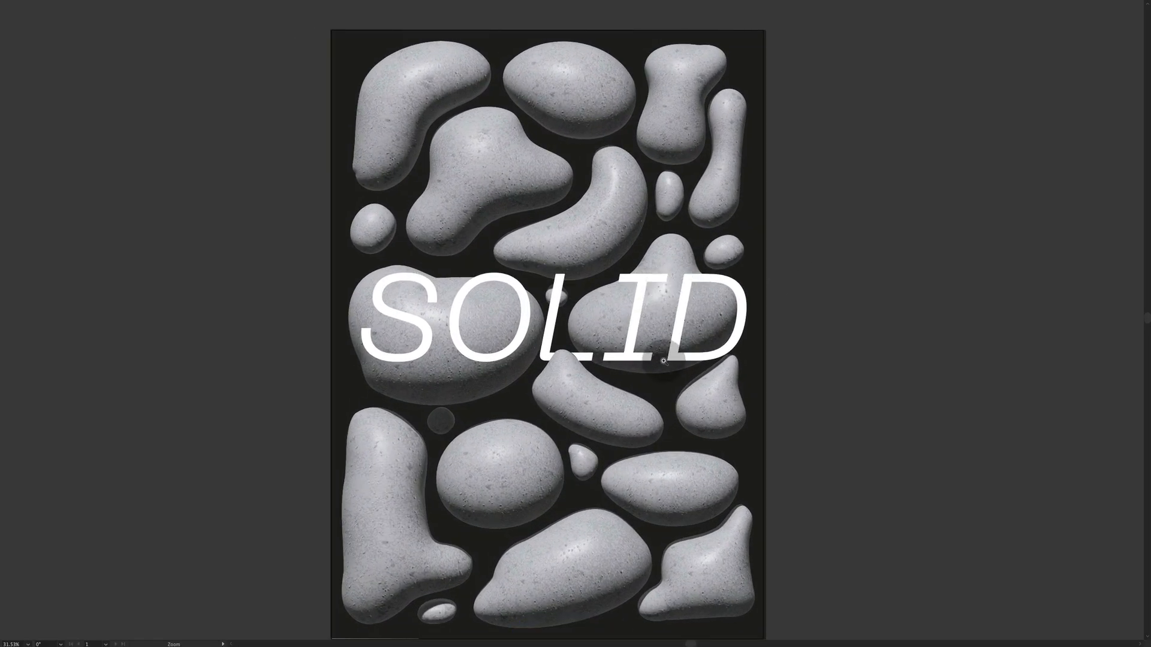